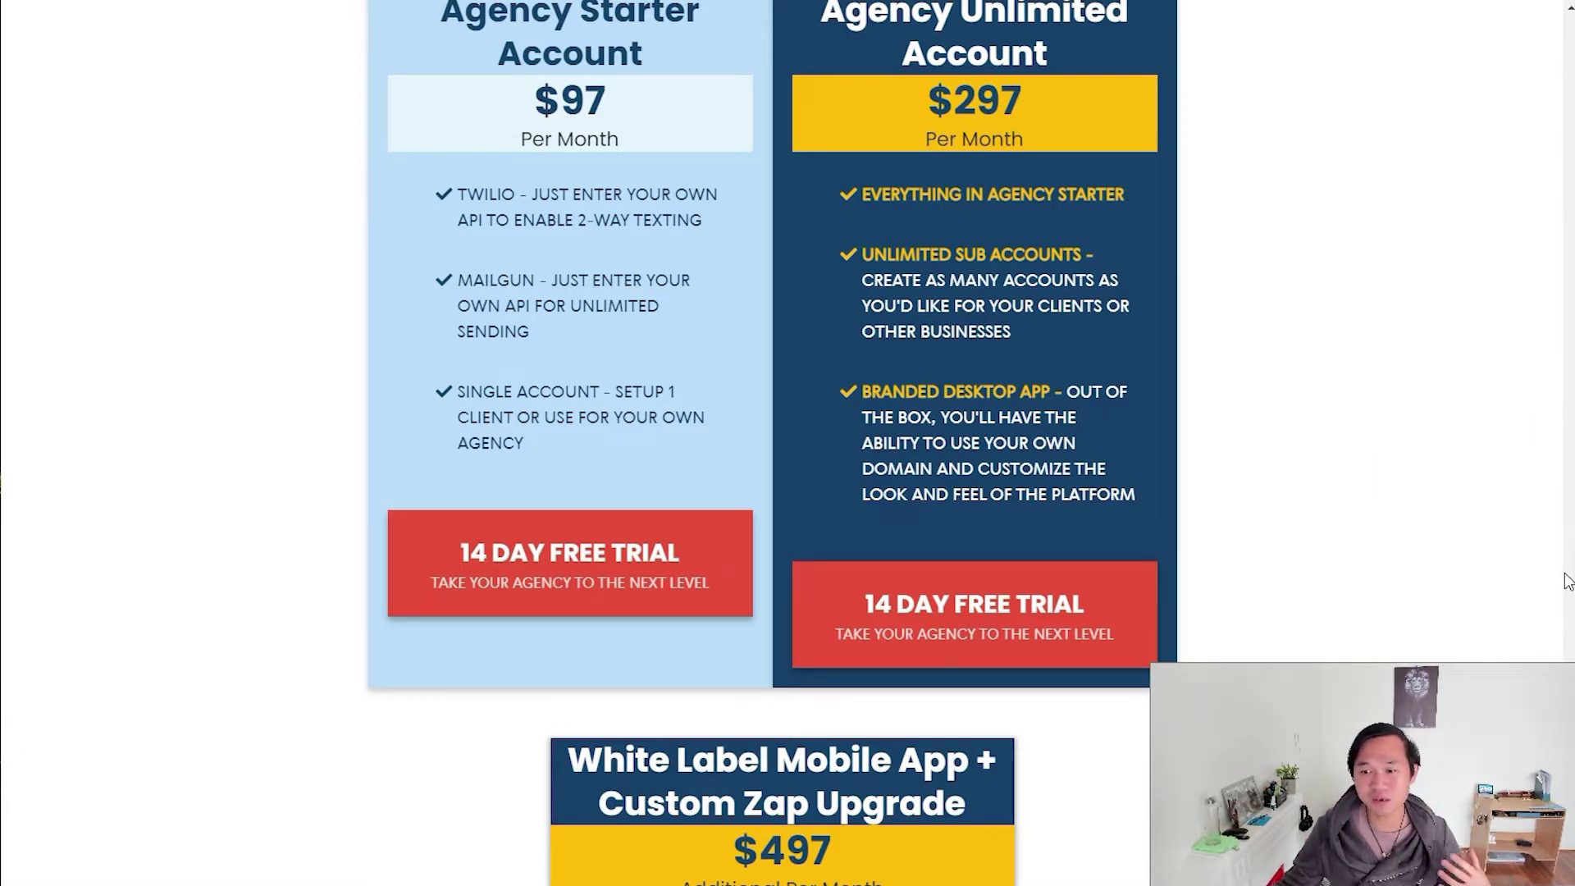
drag(1570, 727, 1535, 507)
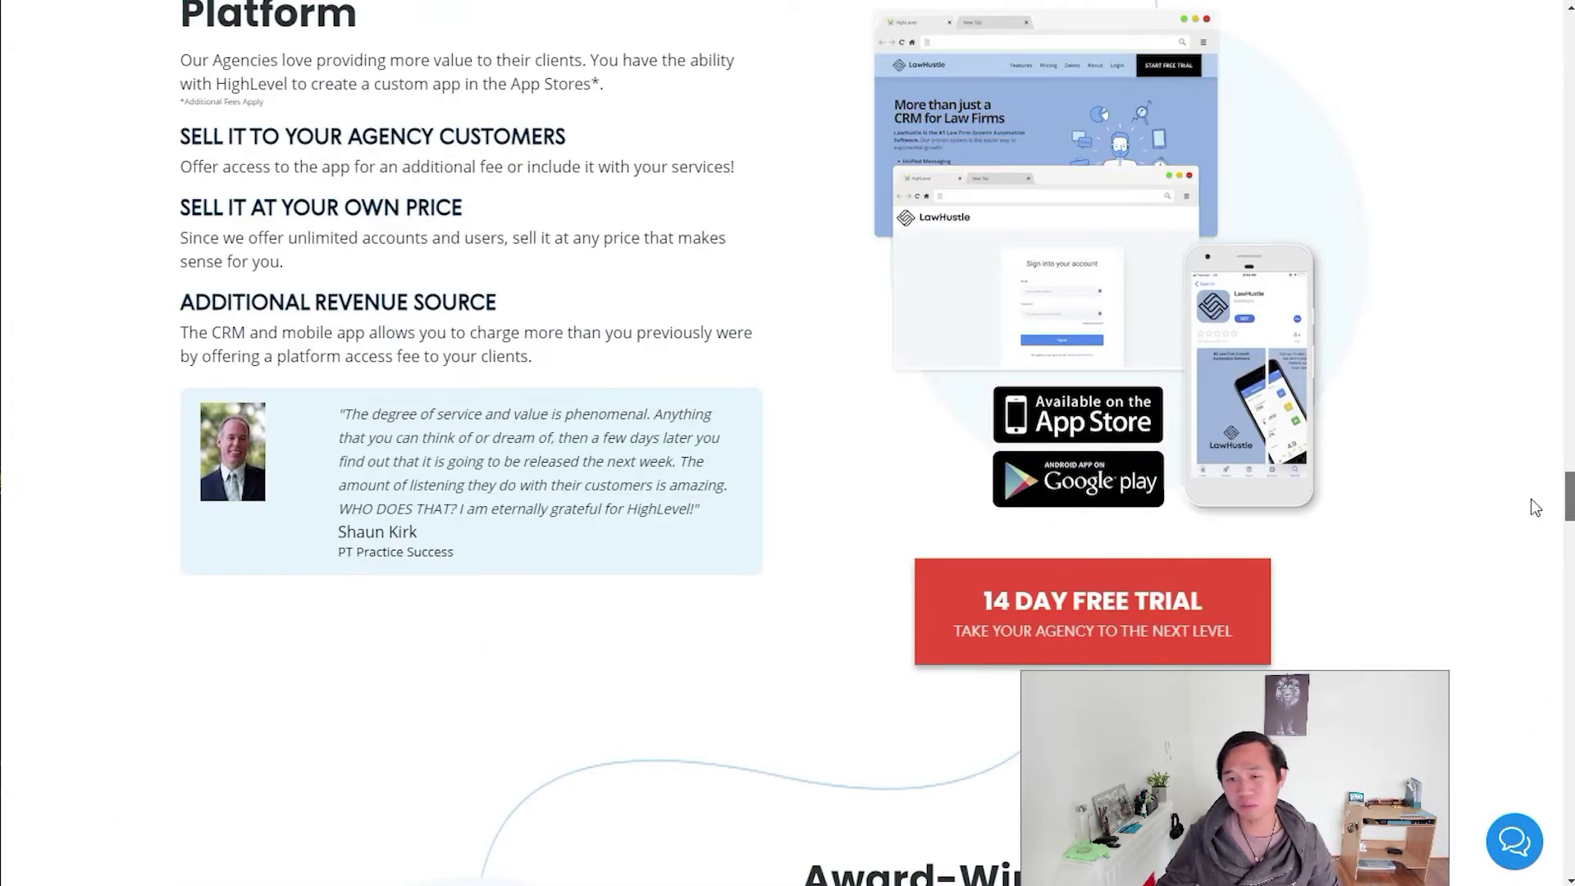
- Scroll the public pricing page toward the plan comparison
drag(1280, 836, 1355, 811)
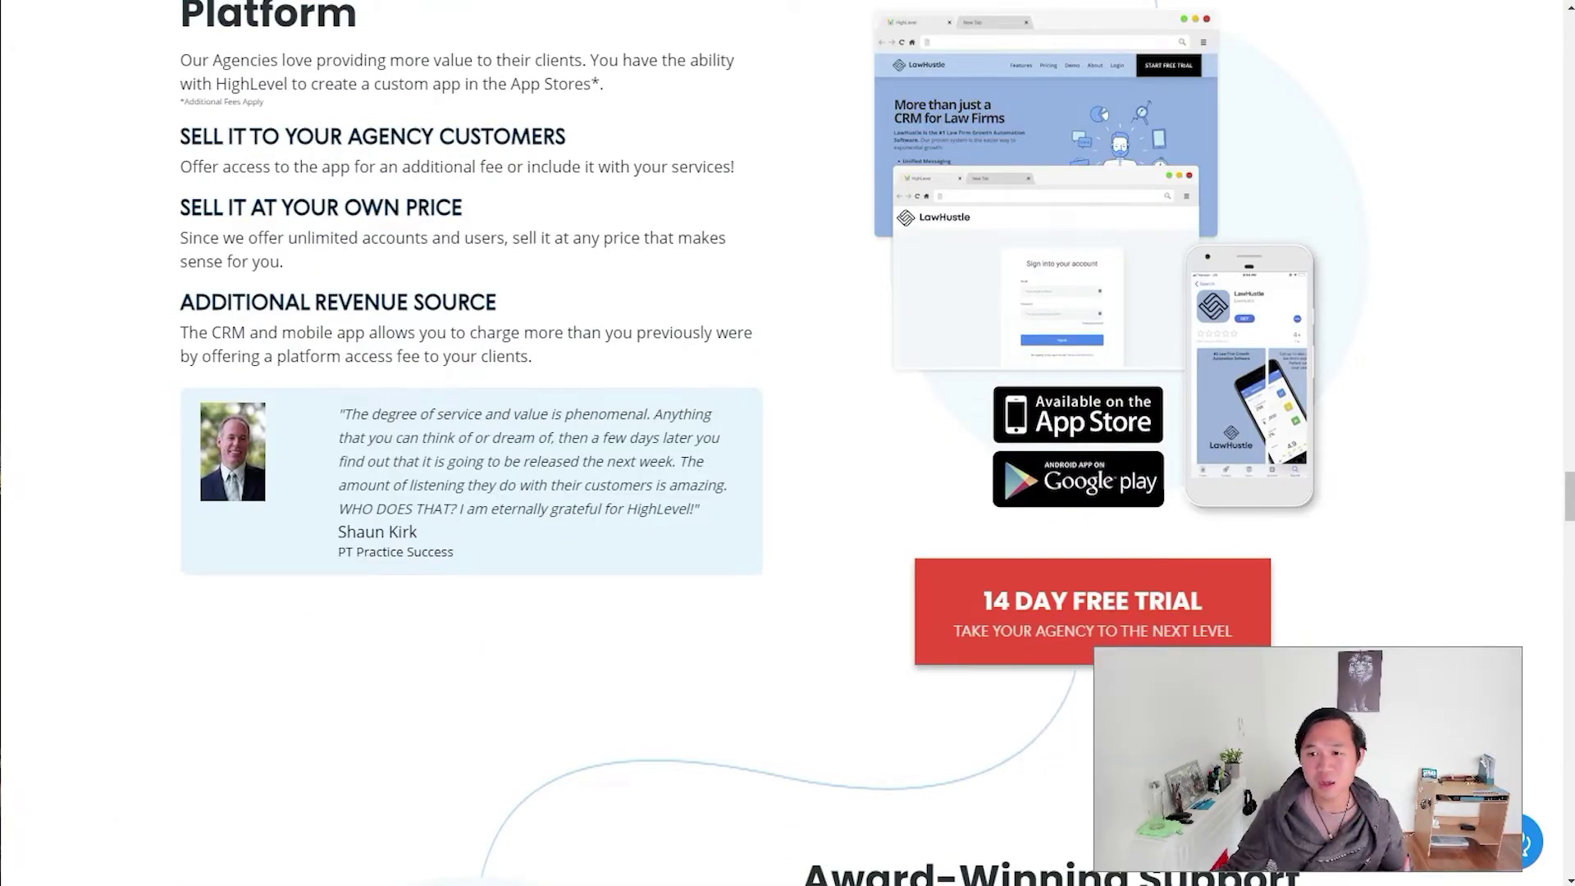
mouse_move(1568, 498)
mouse_down()
mouse_move(1562, 431)
mouse_move(1501, 704)
mouse_up()
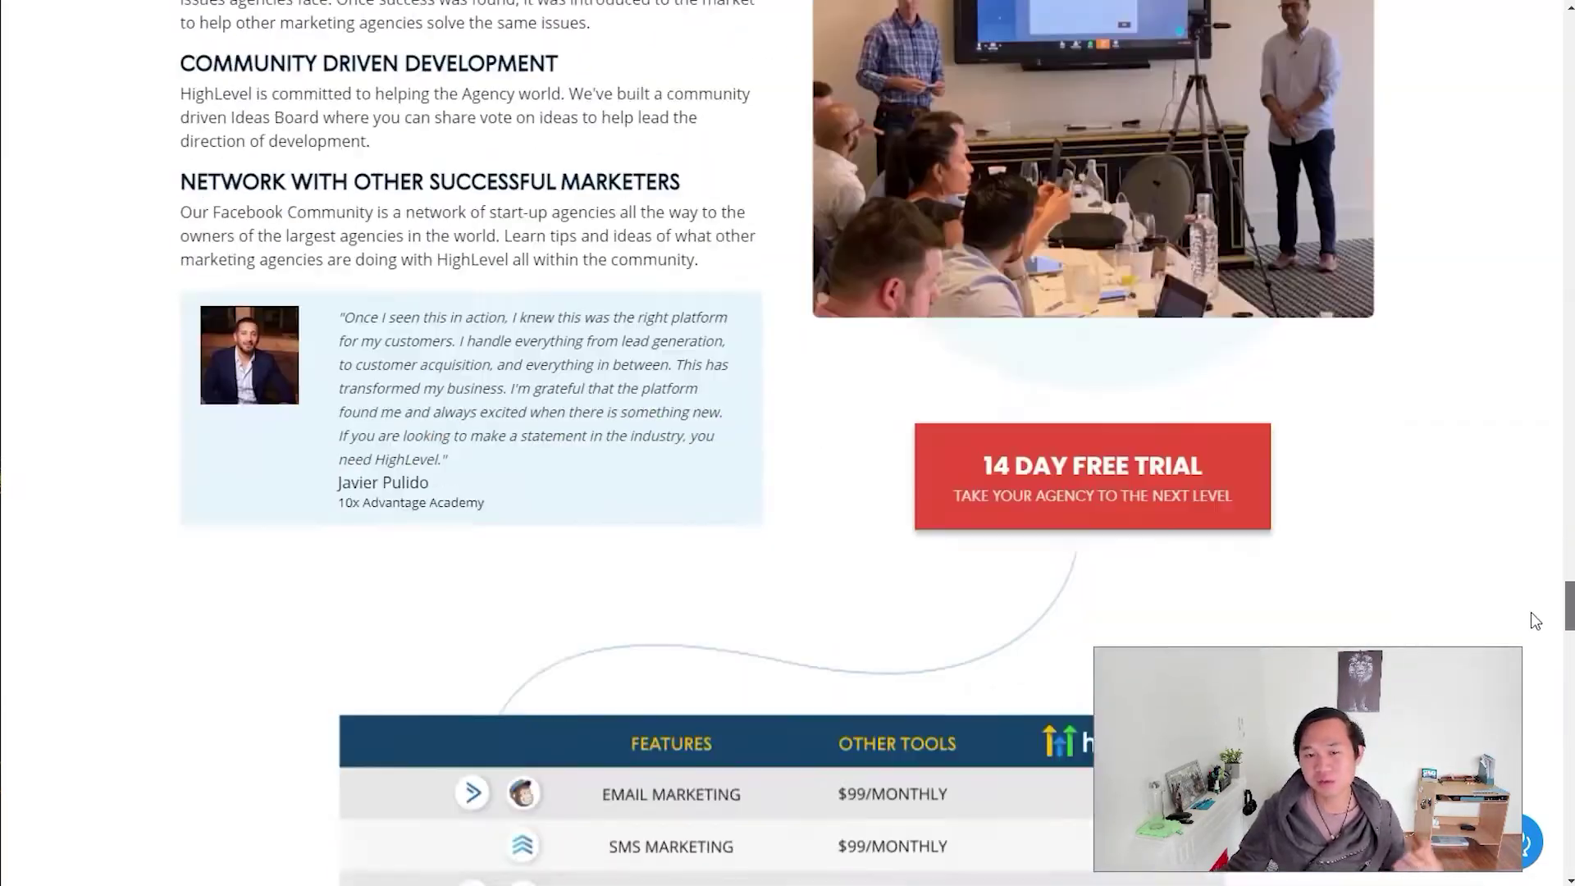
scroll(1501, 705, down, 3)
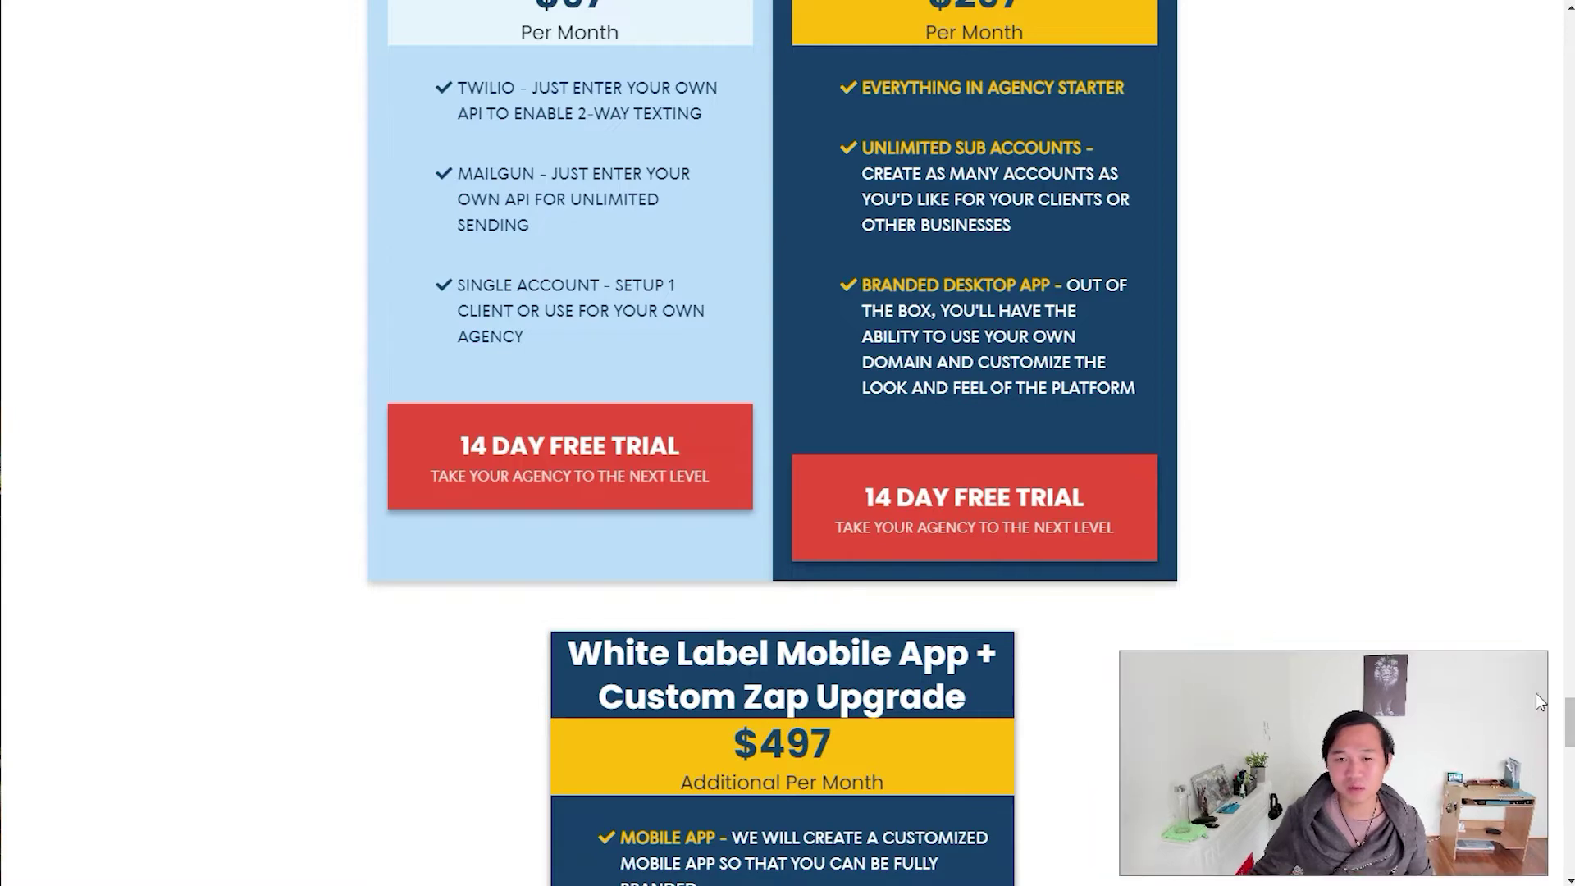
drag(1571, 712, 1571, 705)
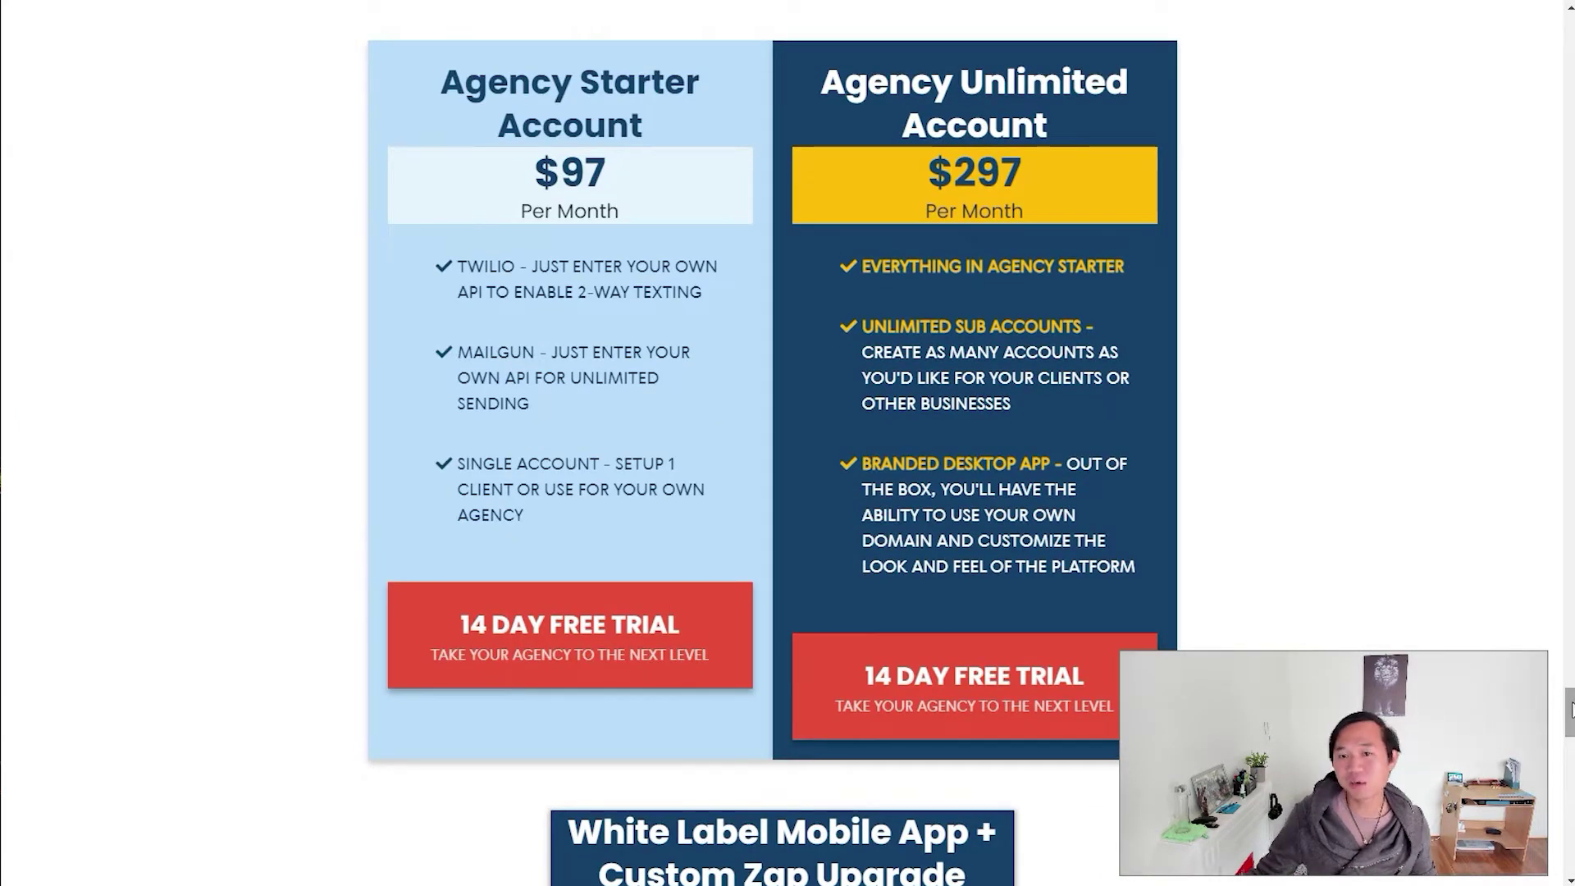
drag(1571, 720, 1570, 707)
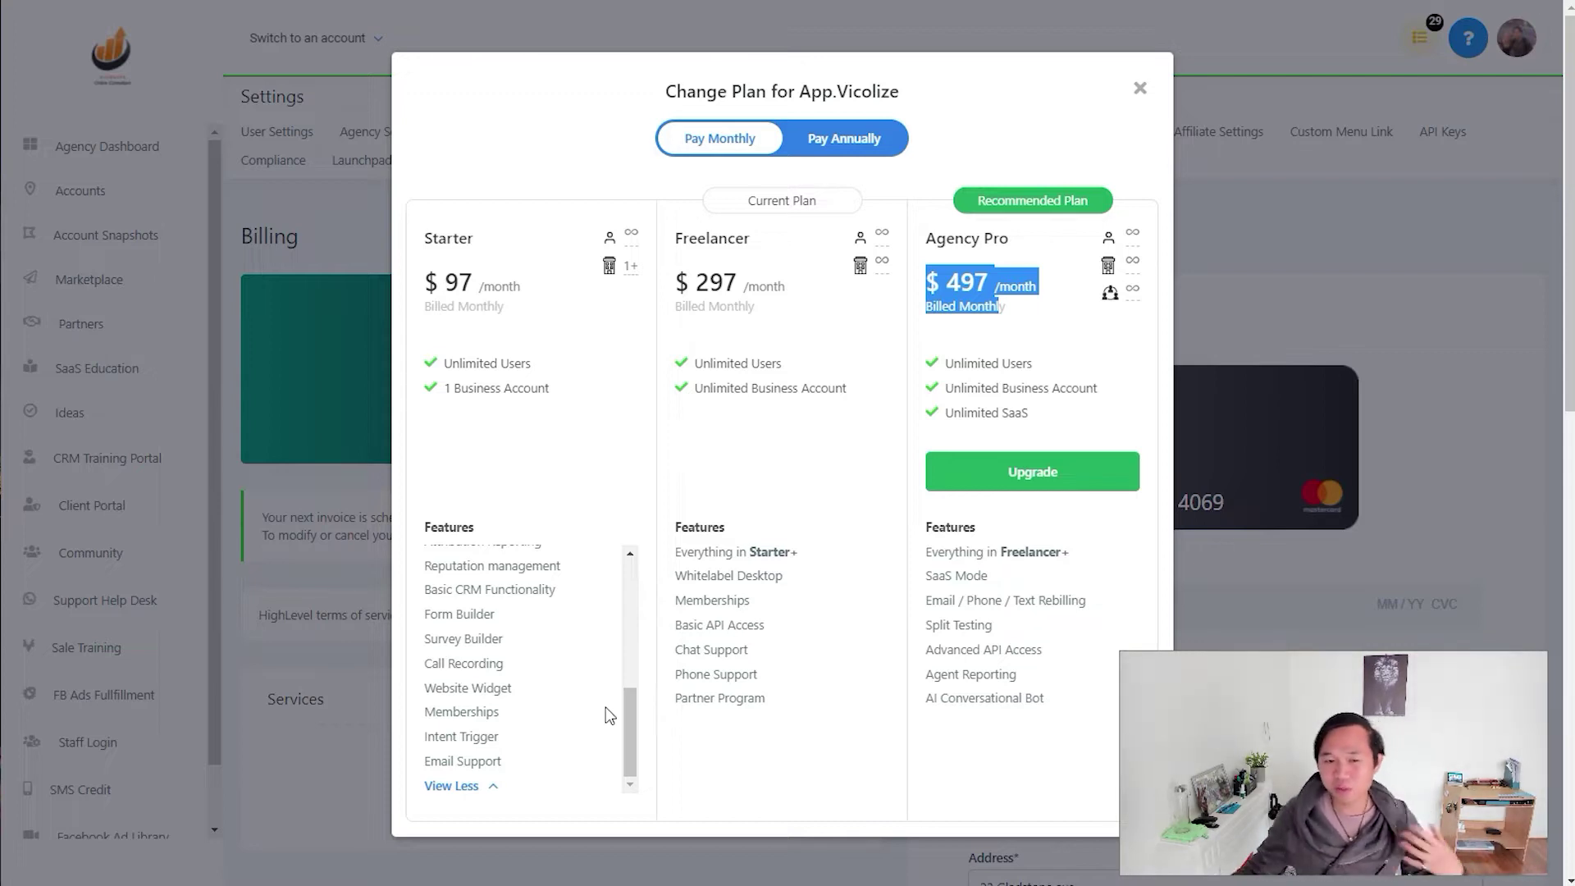
mouse_move(630, 706)
mouse_down()
mouse_move(631, 732)
mouse_move(622, 596)
mouse_up()
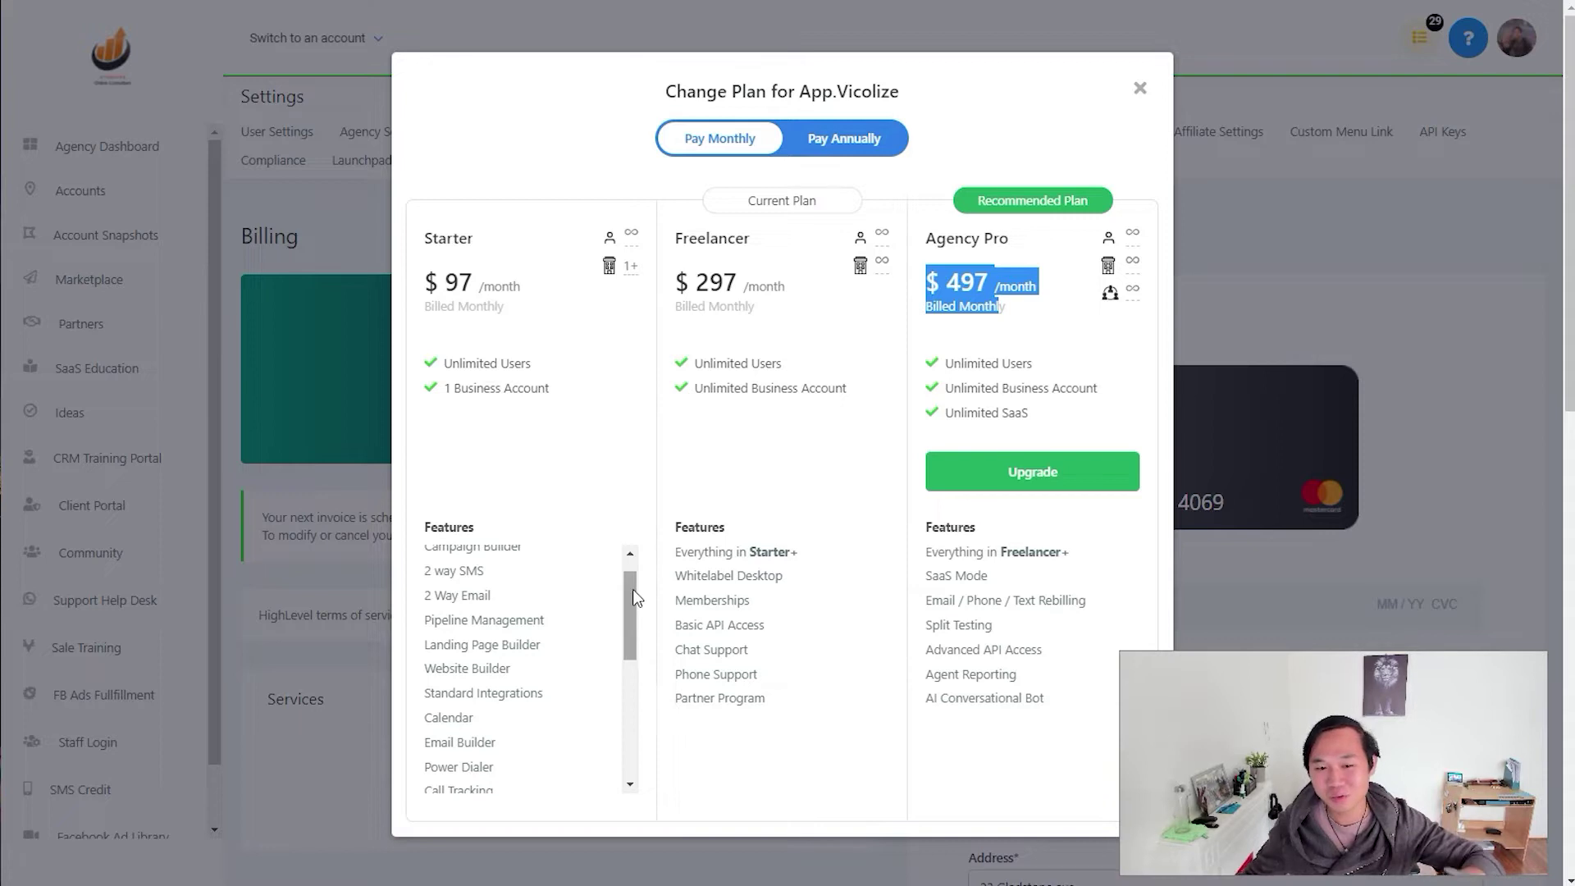
drag(629, 609, 626, 711)
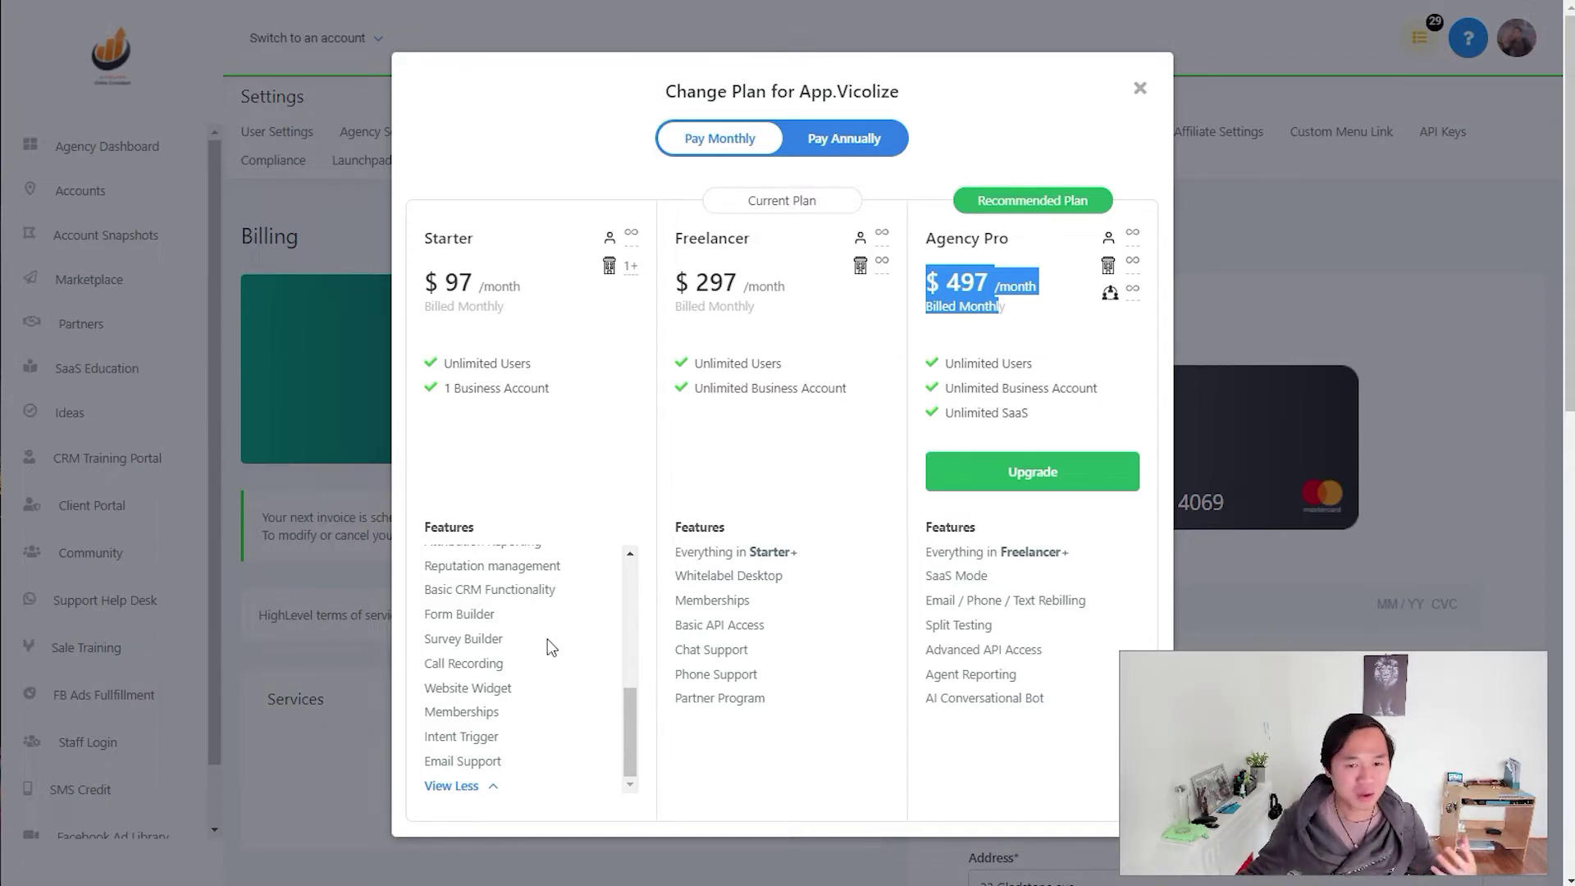
drag(626, 722, 637, 685)
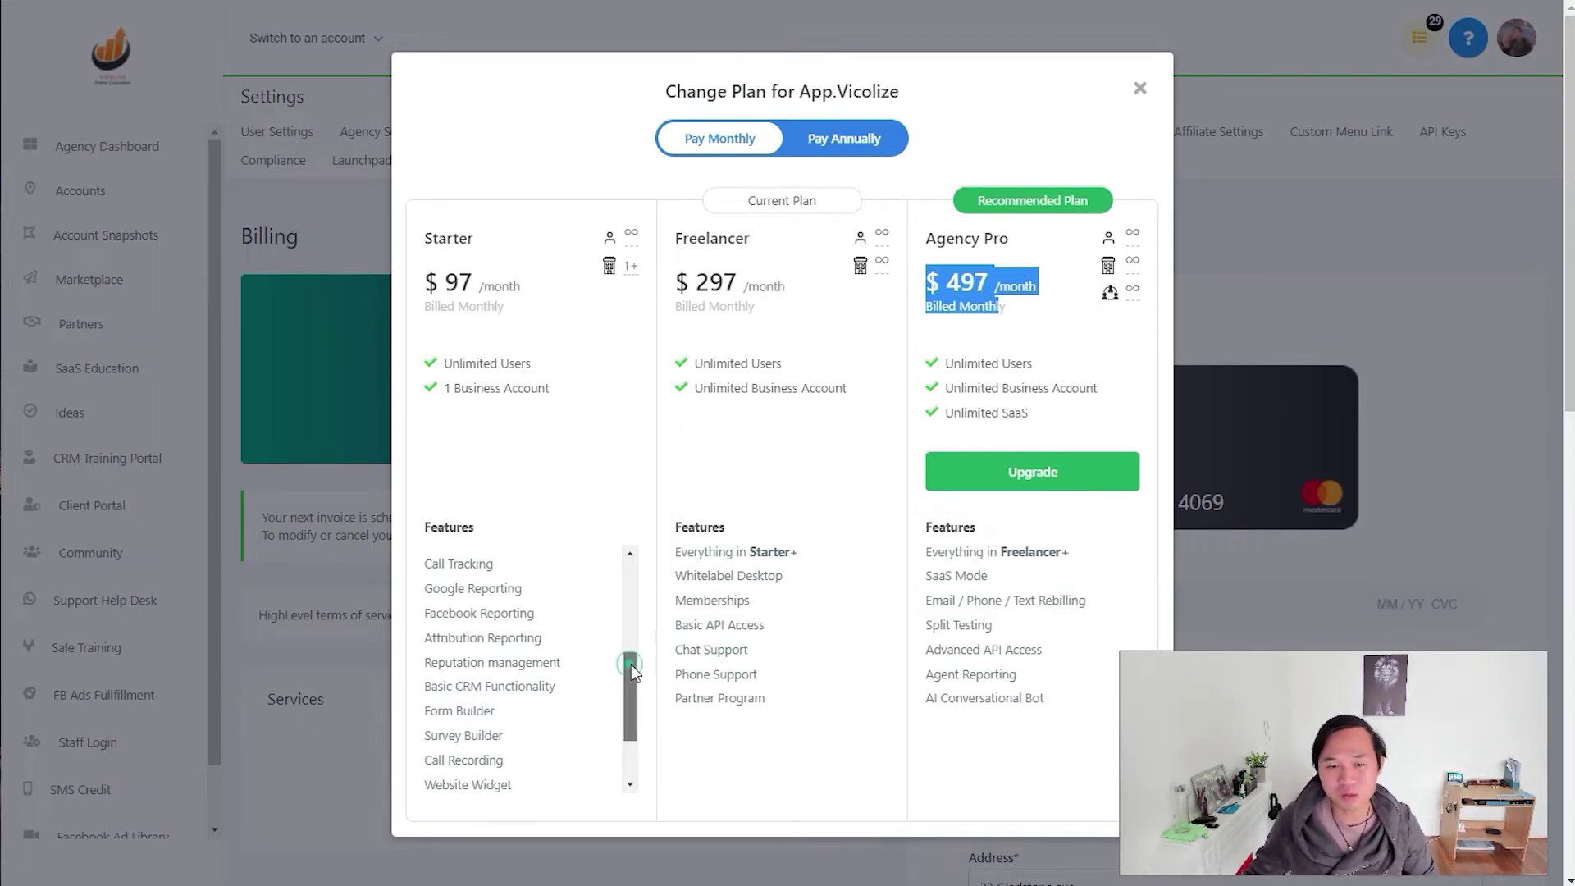
drag(637, 668, 636, 603)
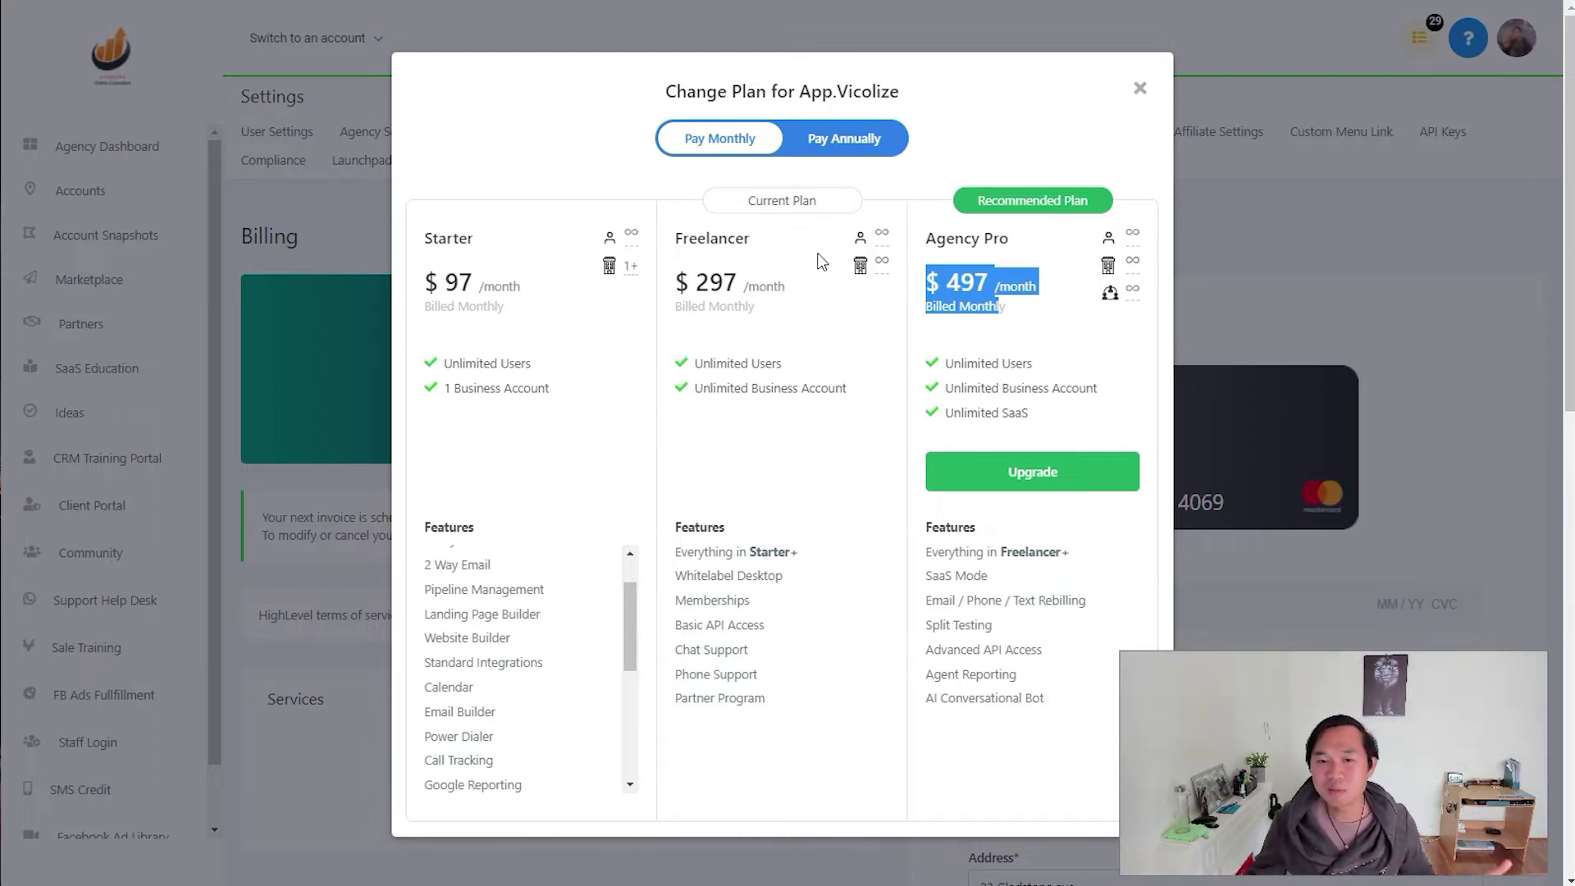
click(853, 140)
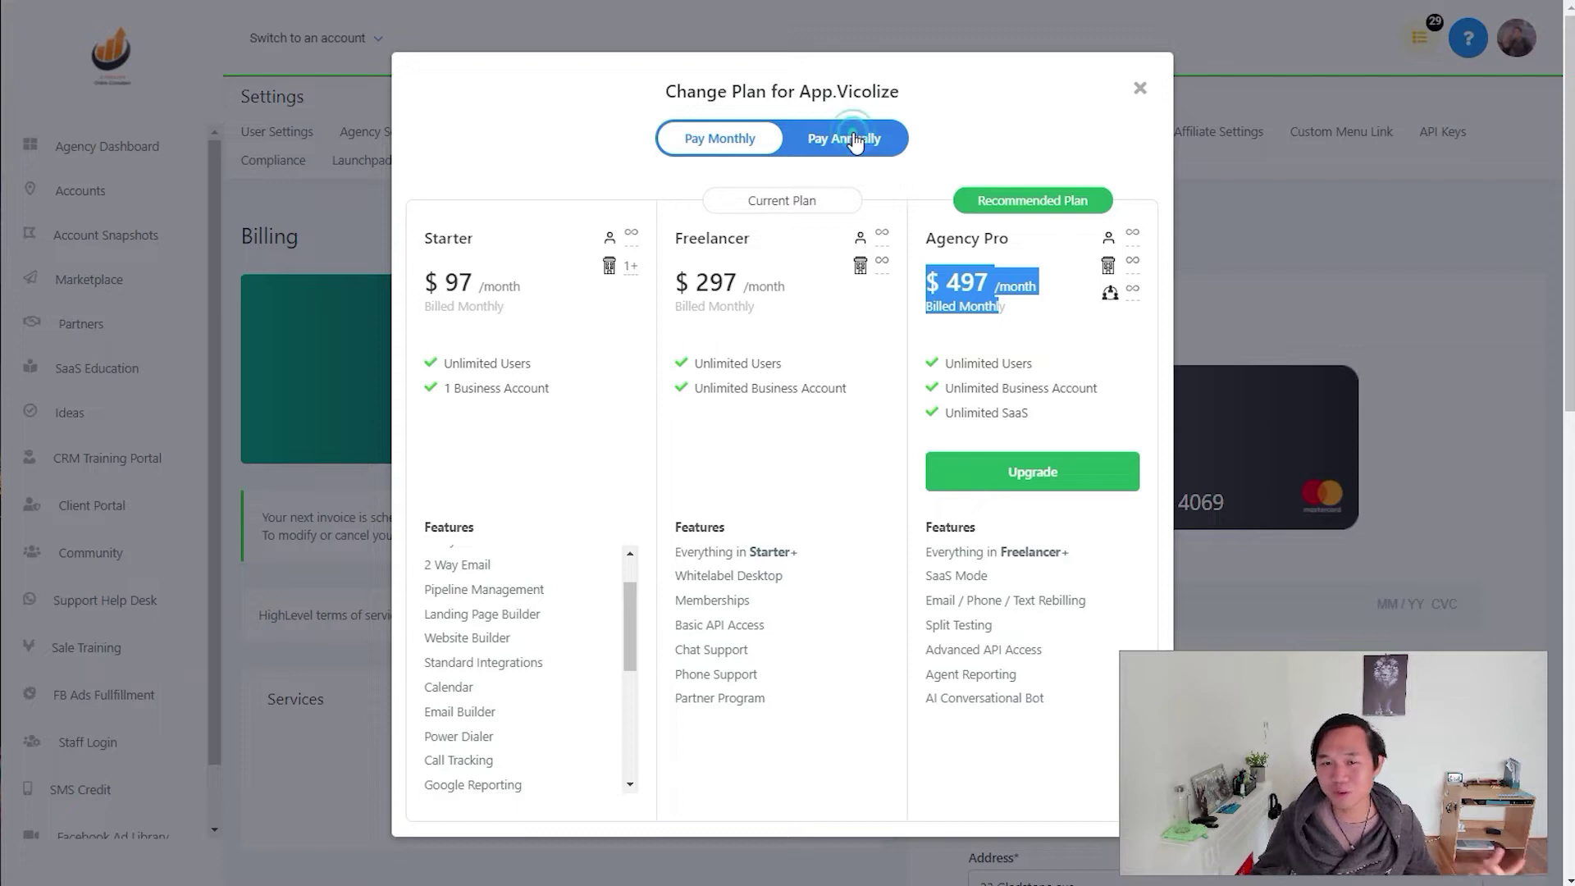
click(765, 144)
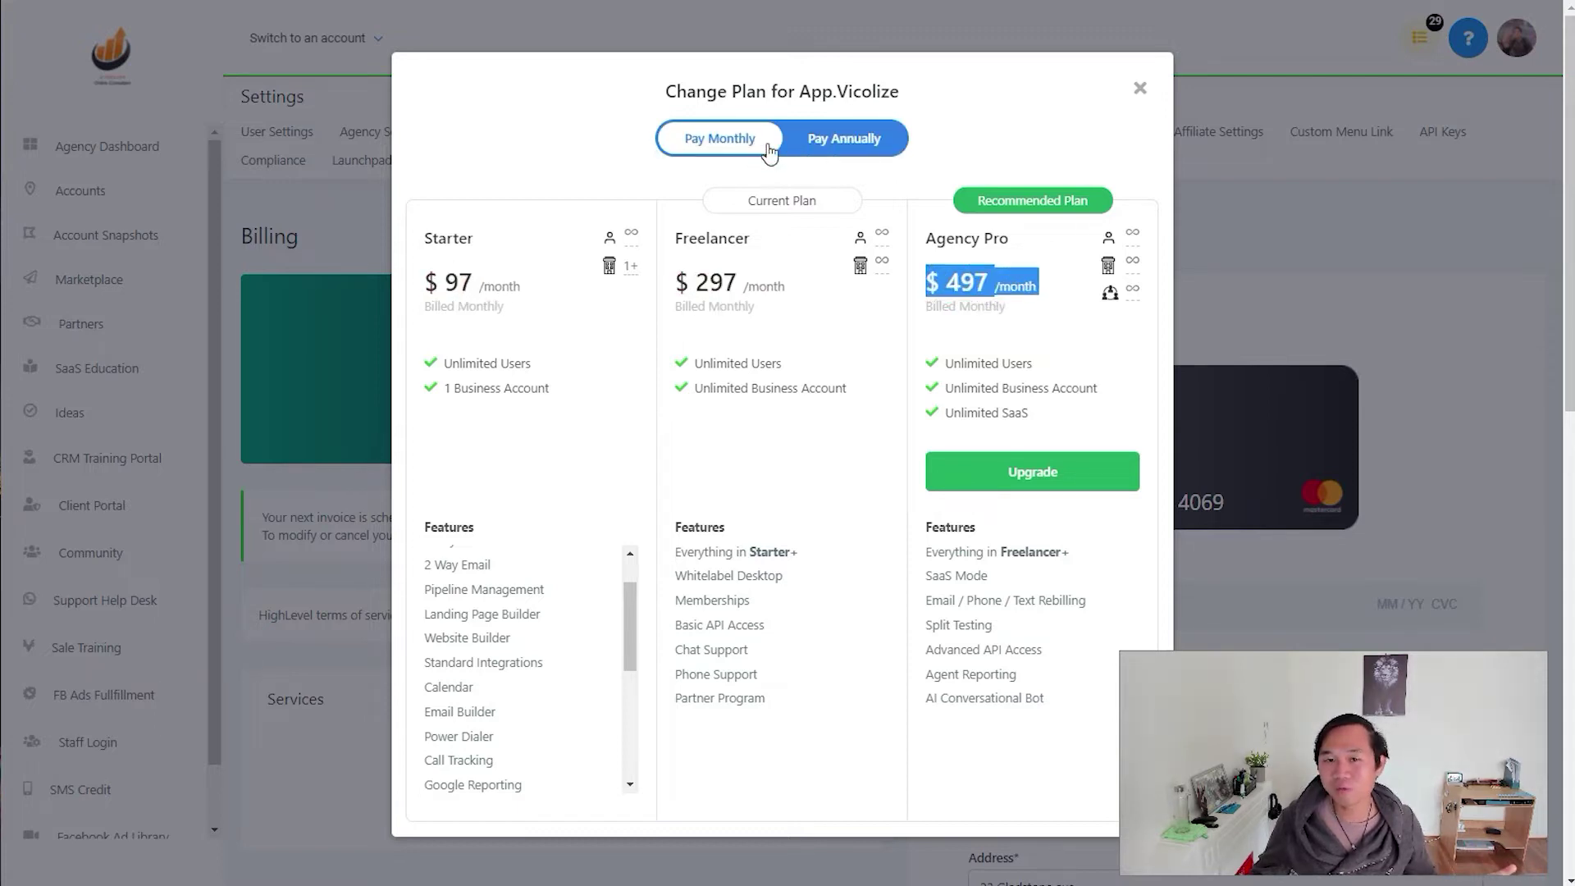
click(847, 140)
click(751, 142)
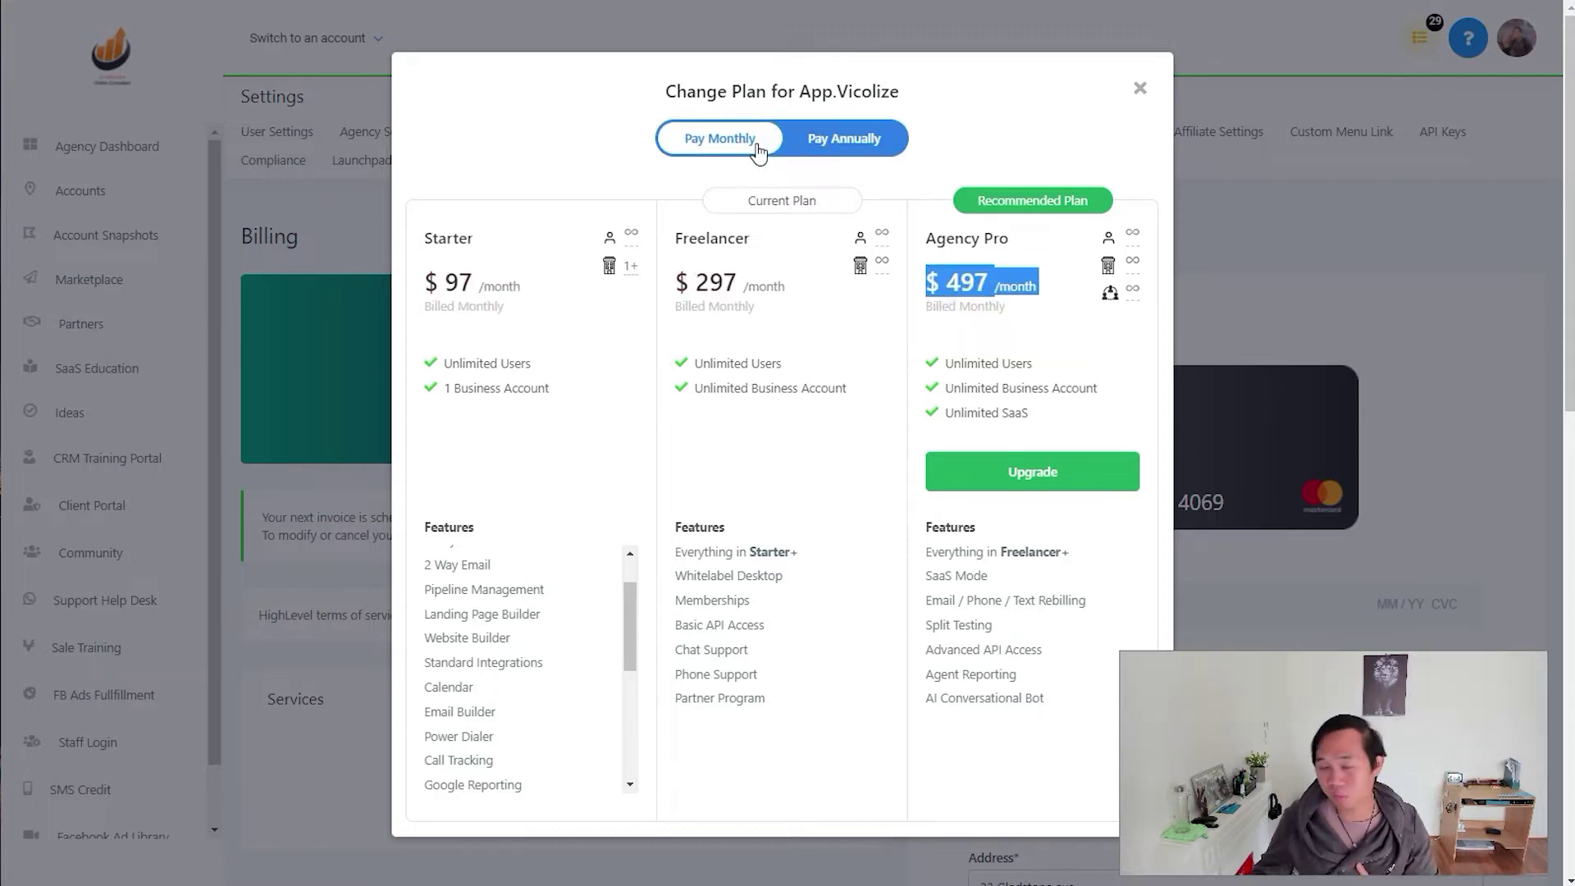
click(825, 144)
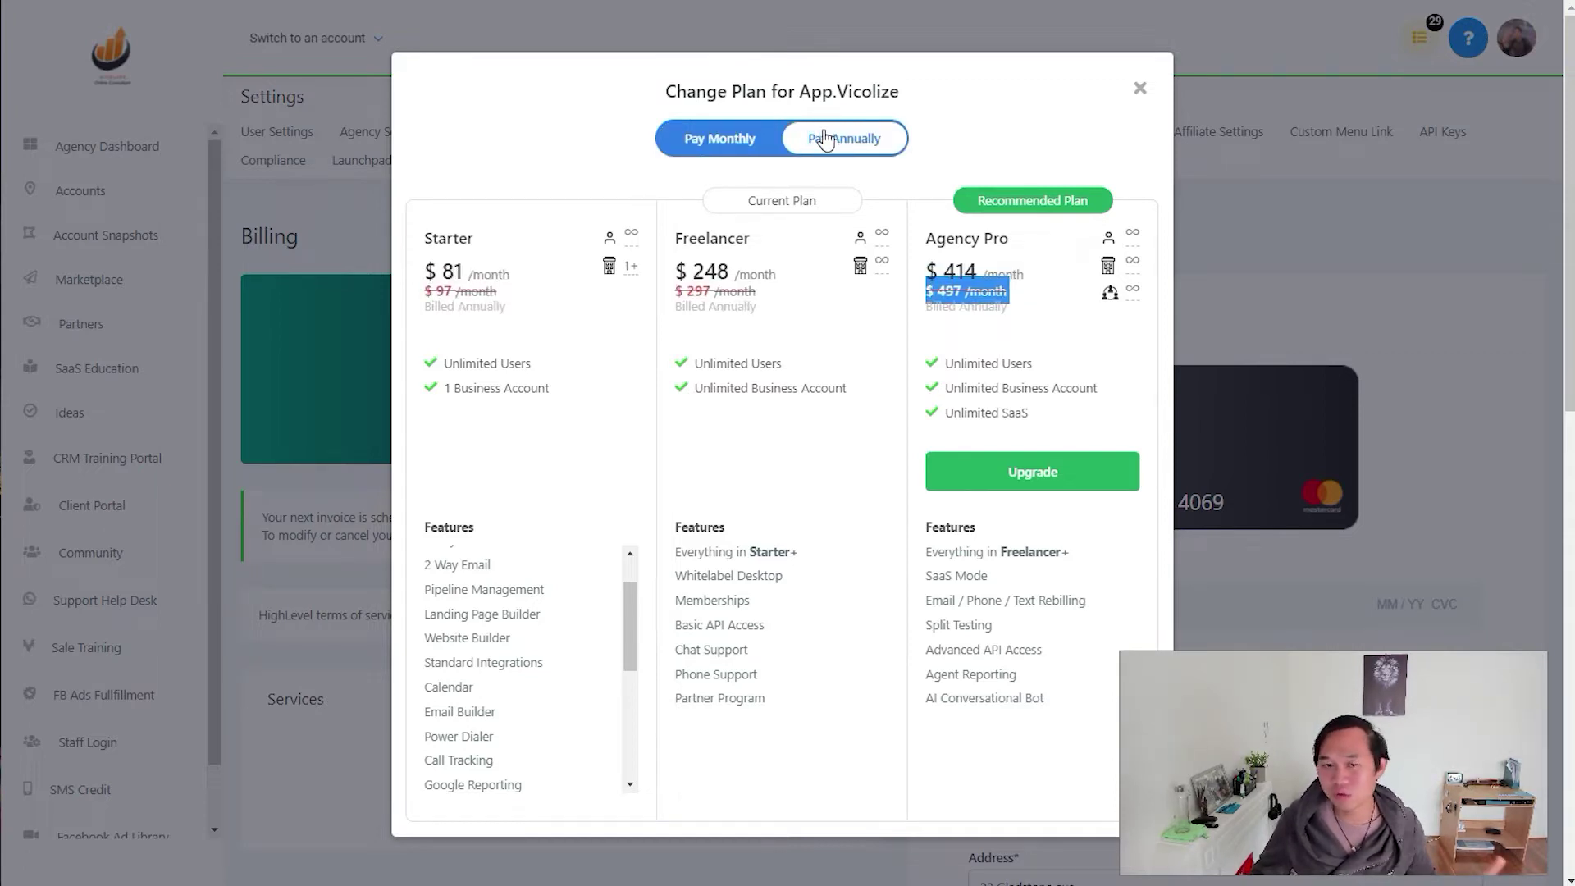
click(757, 145)
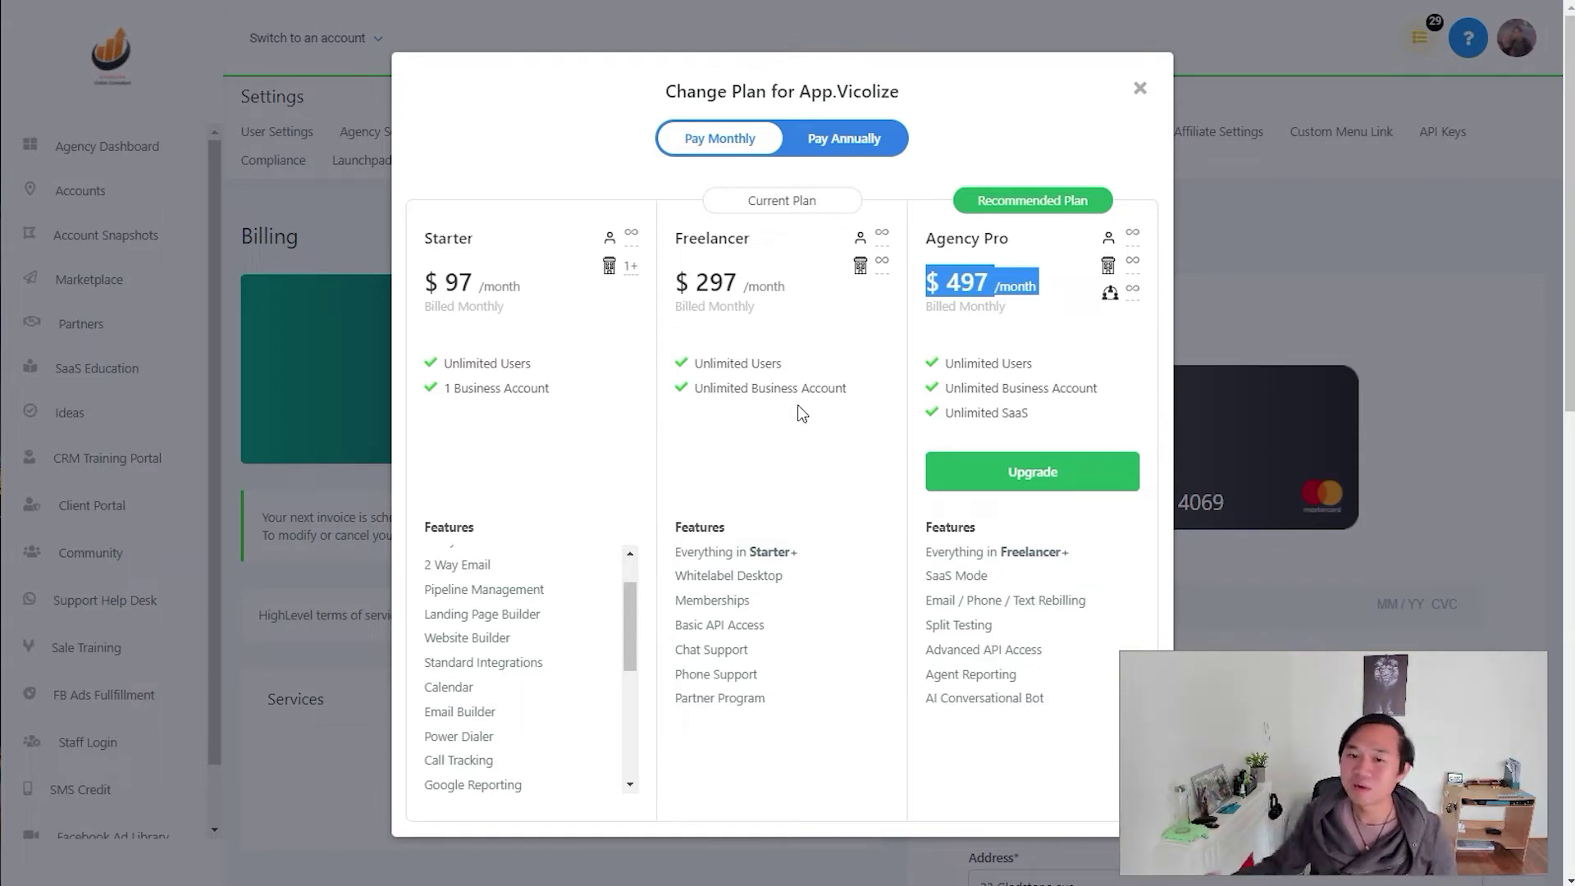
click(1046, 303)
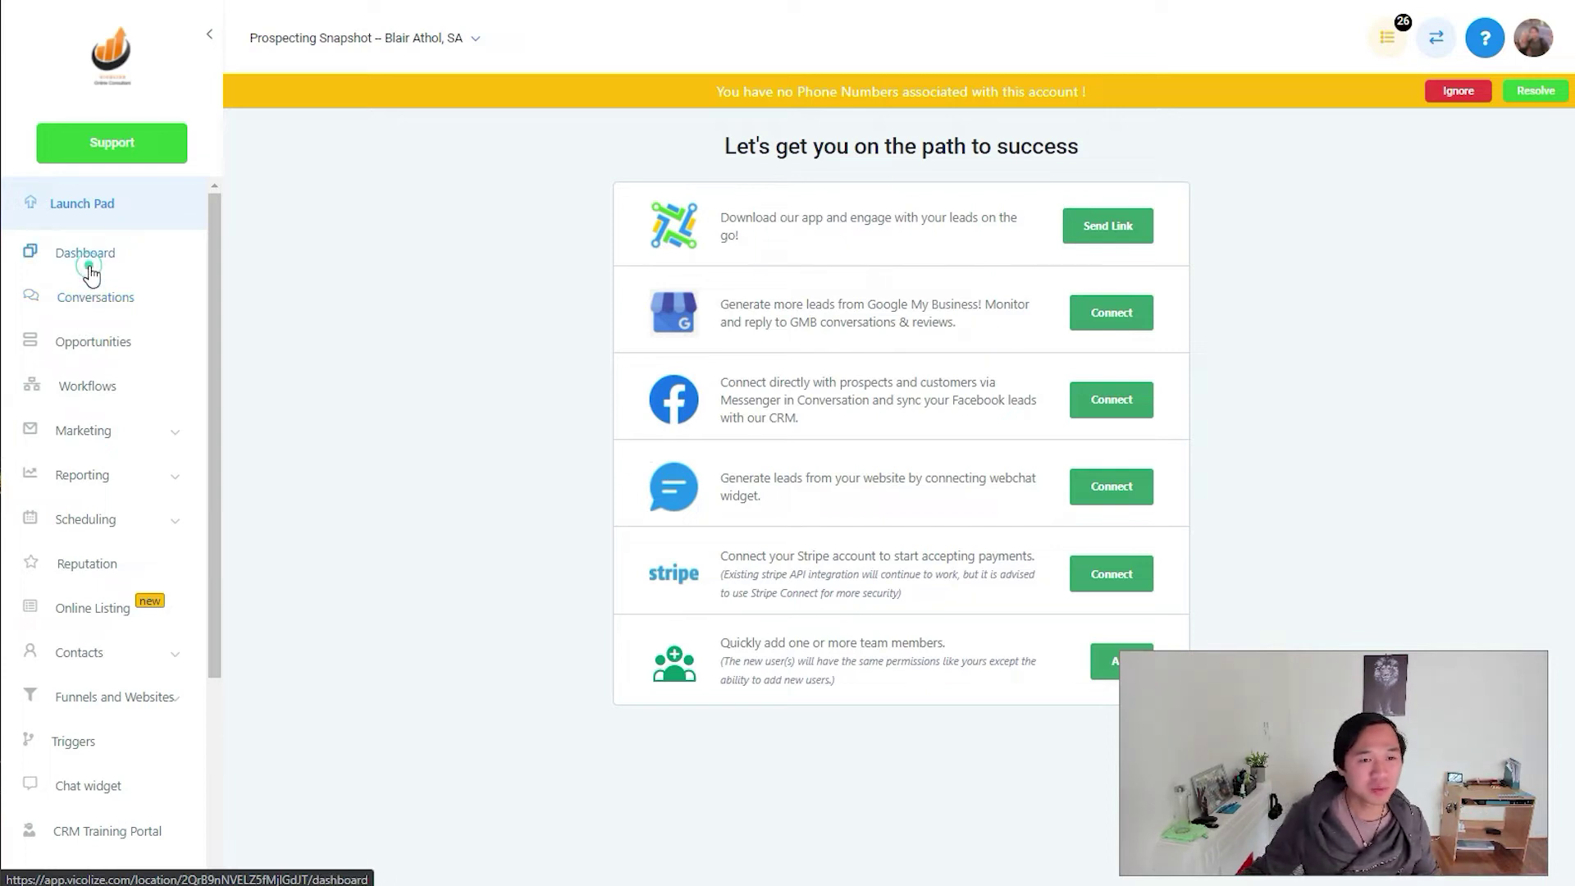
- Show the Prospecting Snapshot dashboard stats, revisiting the setup checklist in between
click(83, 260)
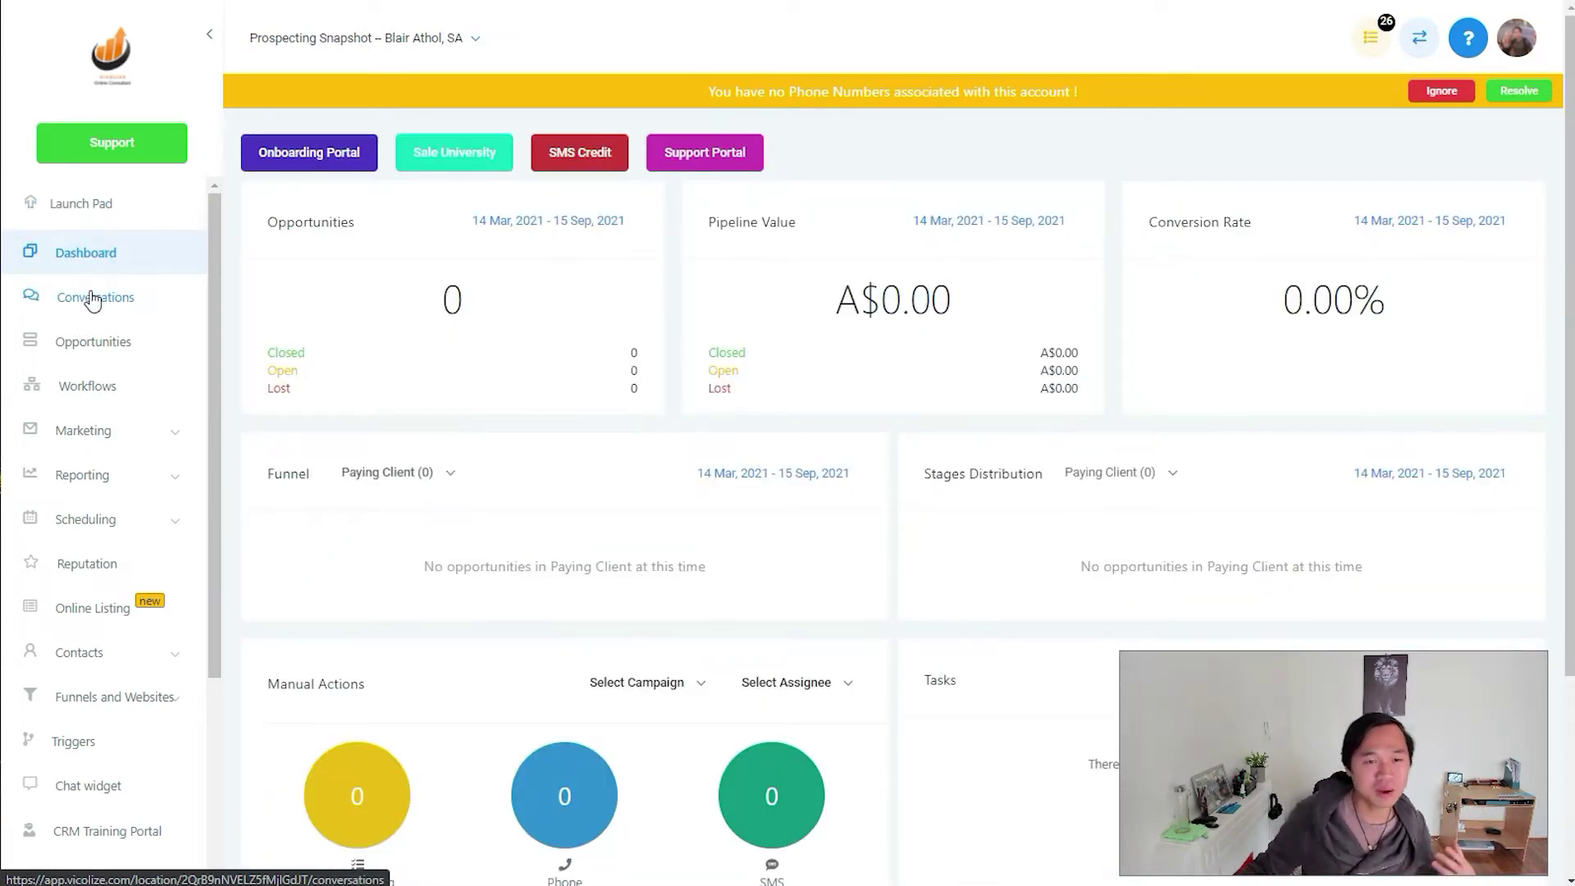
click(152, 199)
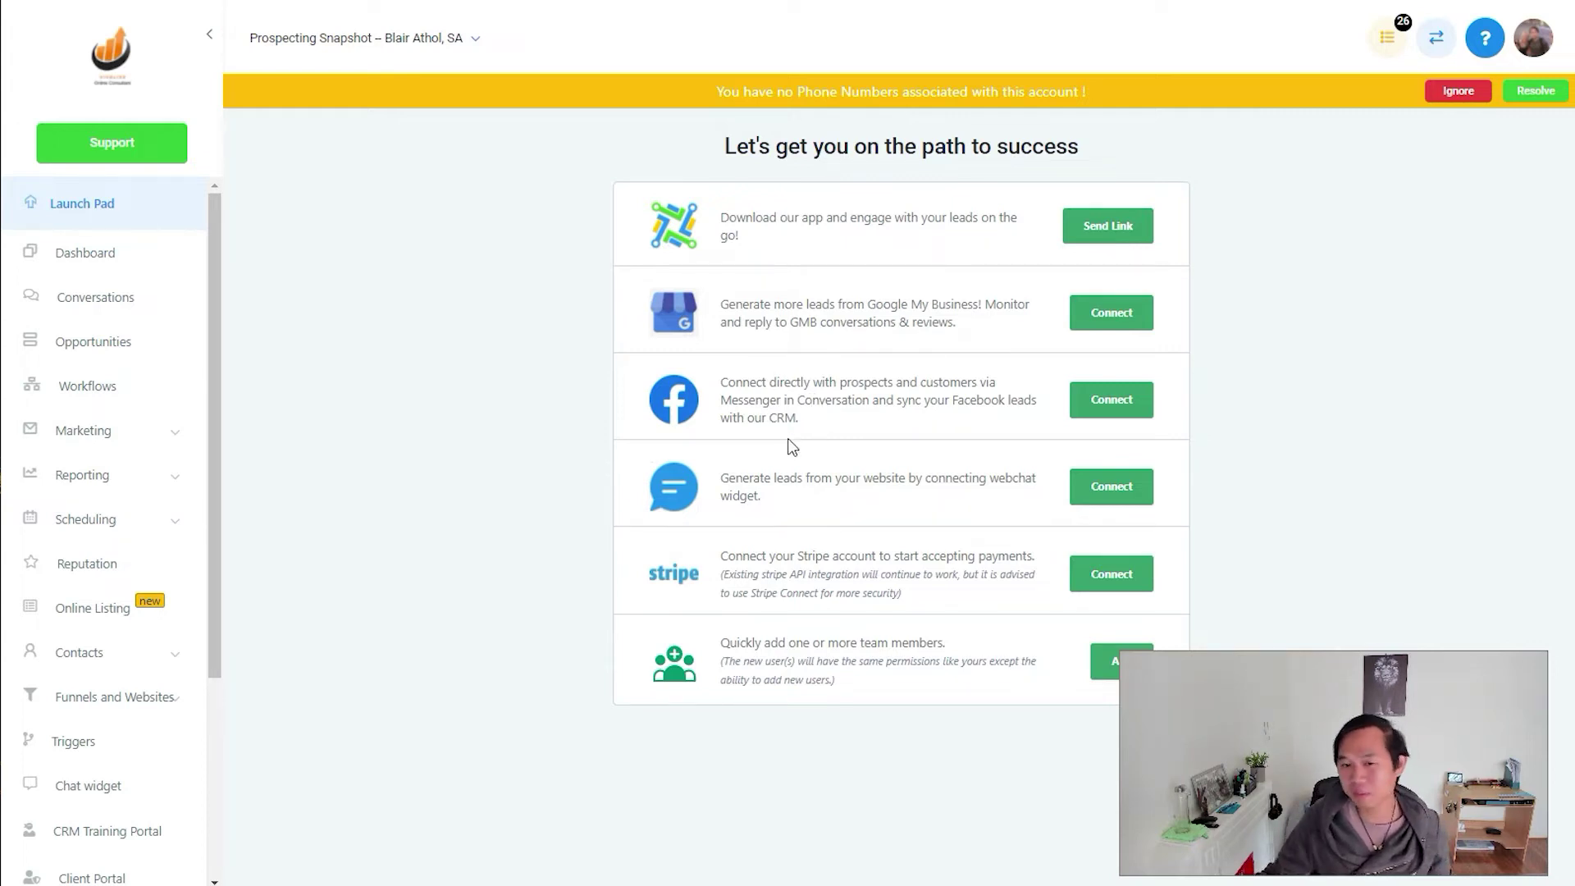
click(207, 595)
mouse_move(208, 594)
mouse_down()
mouse_move(183, 779)
mouse_move(203, 518)
mouse_up()
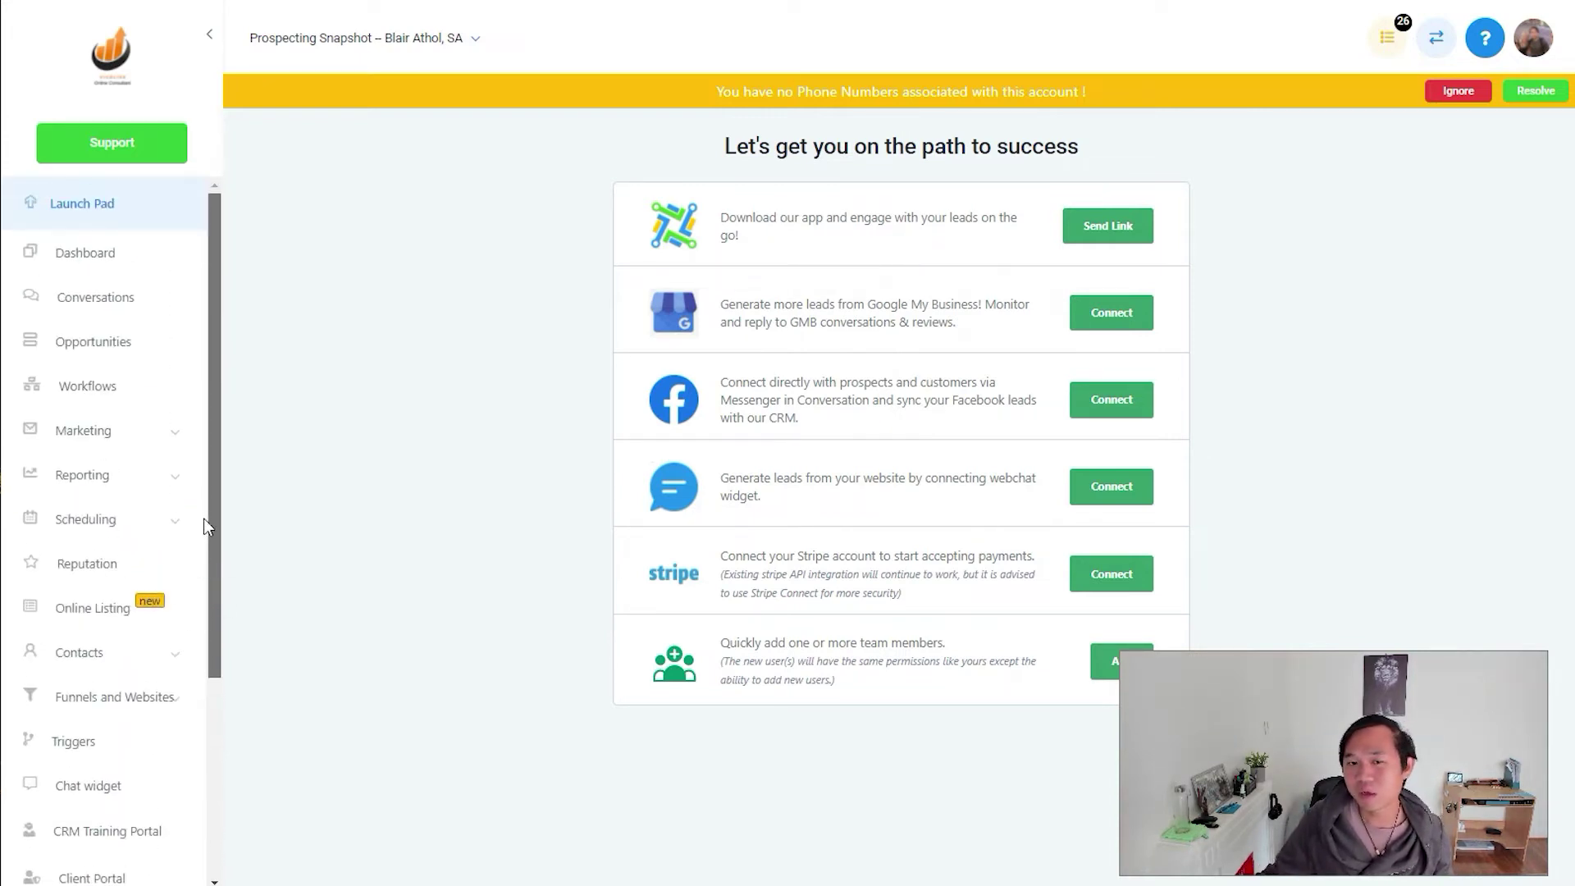
click(105, 260)
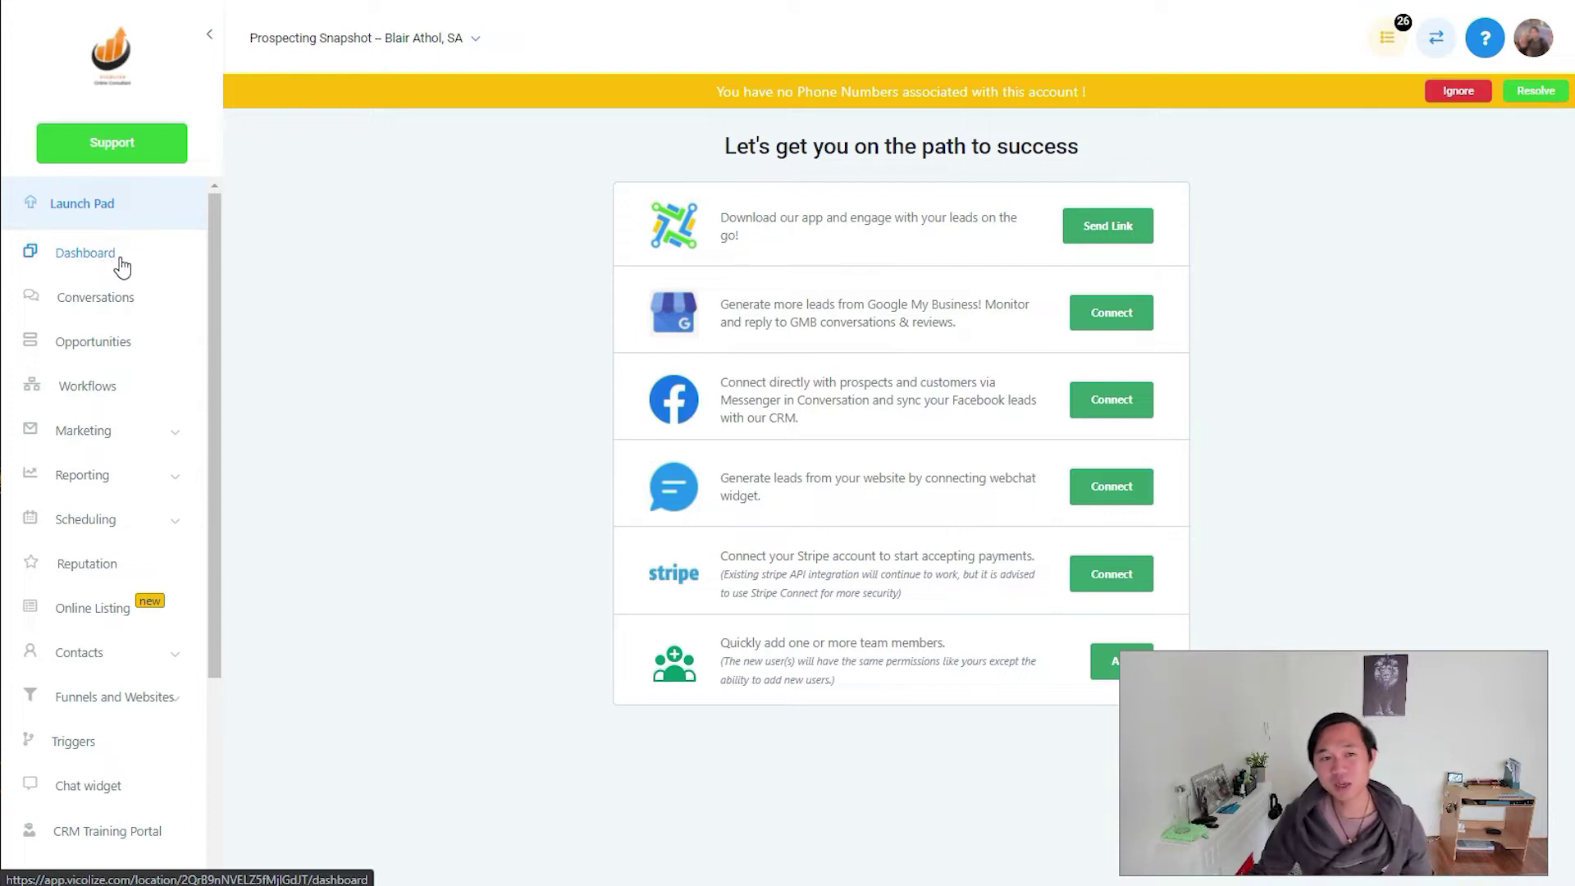
click(118, 259)
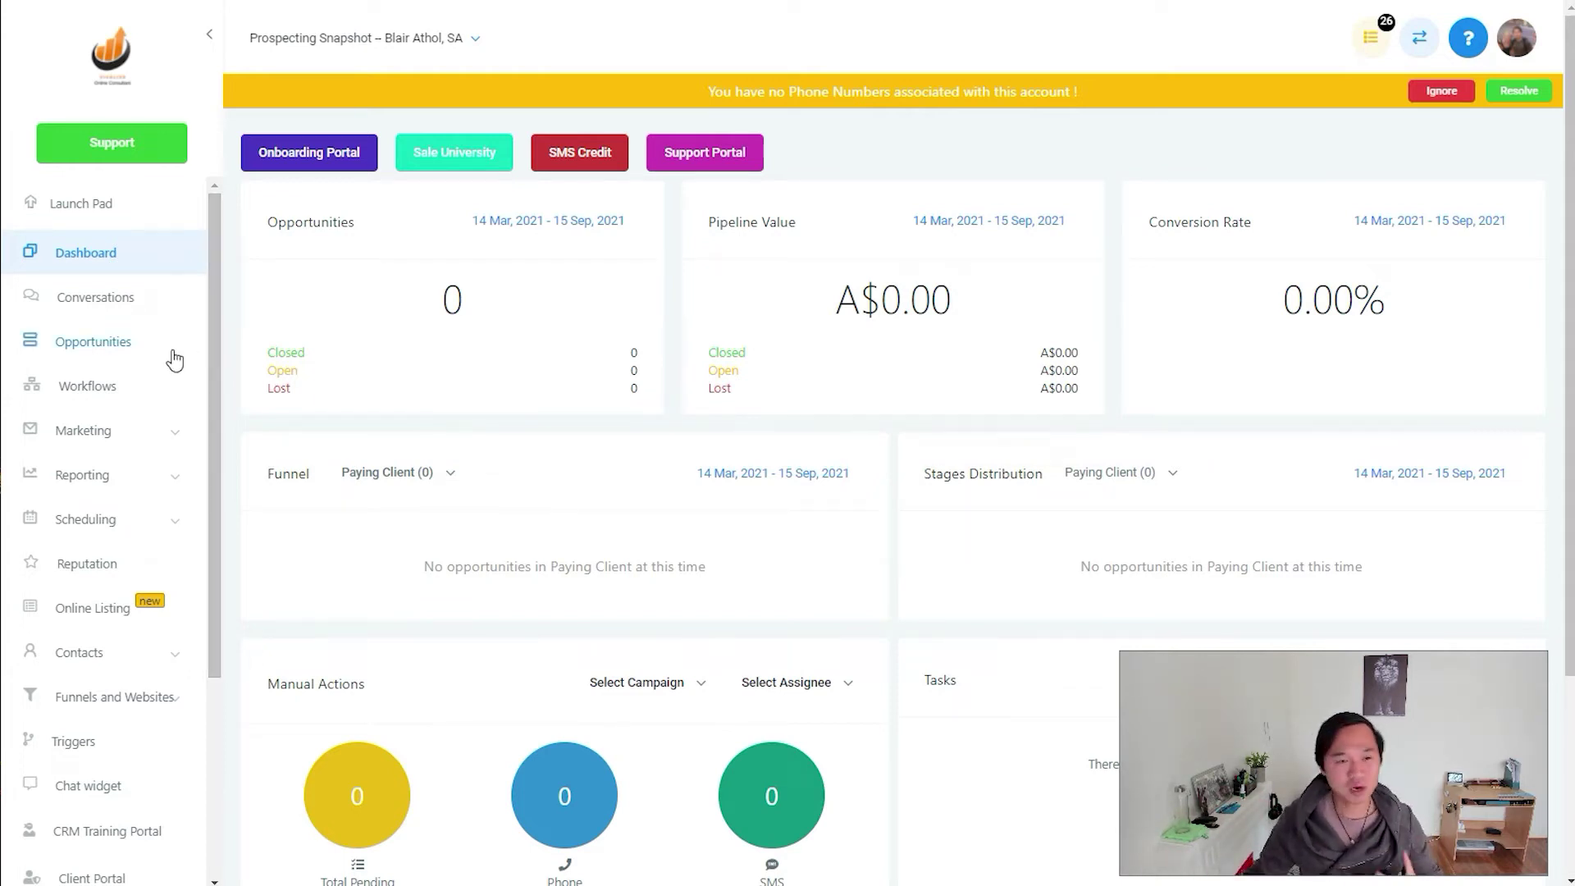
- View the Conversations inbox, the Opportunities pipeline board, then the Workflows list
click(116, 291)
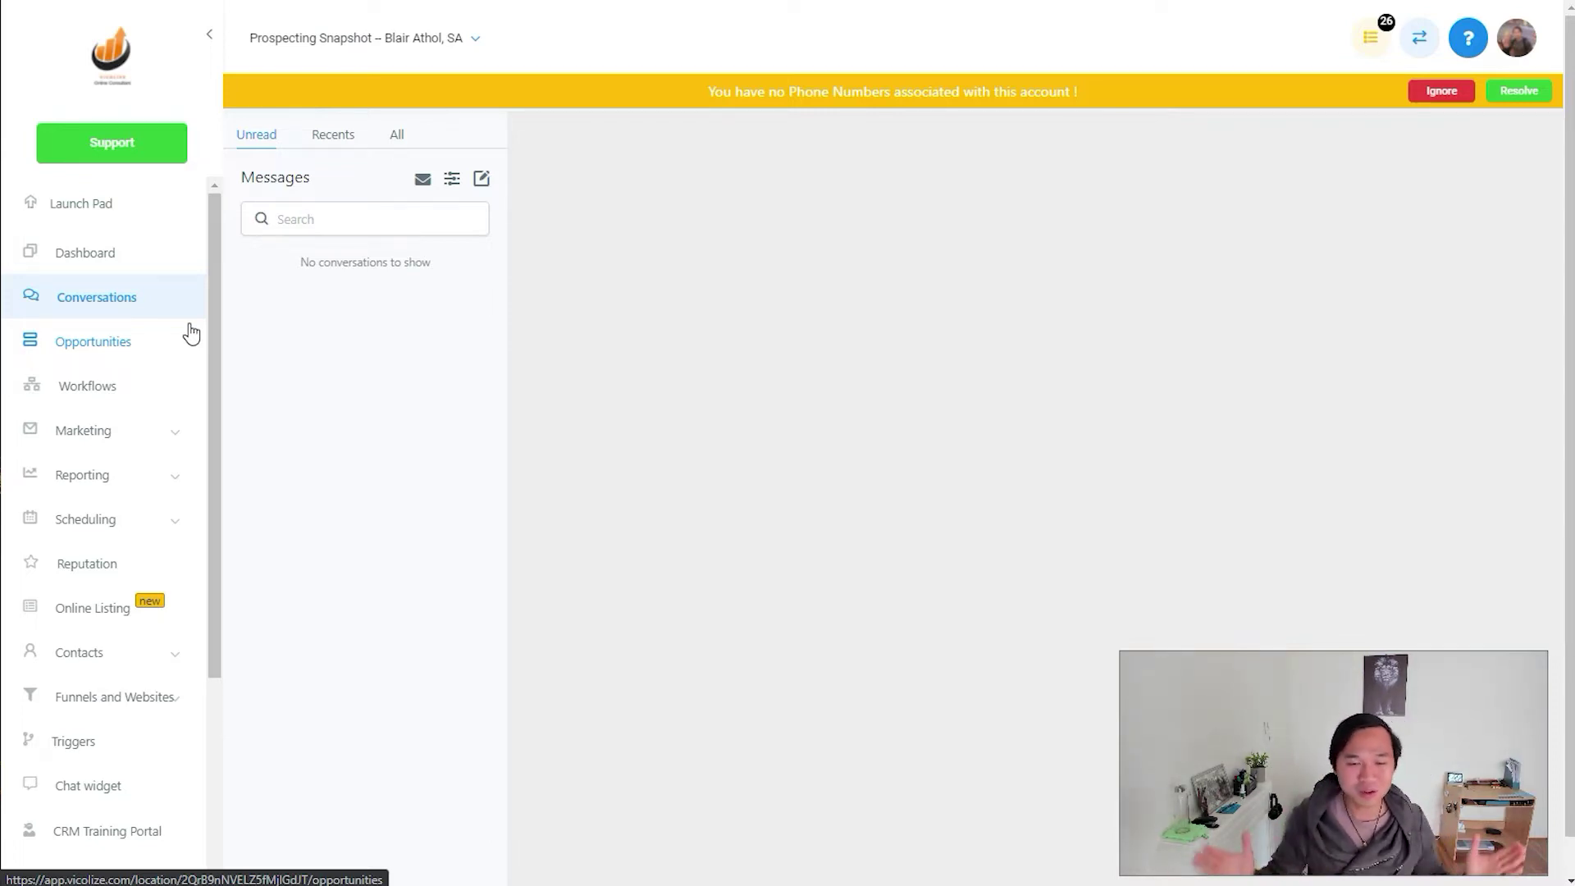
click(97, 357)
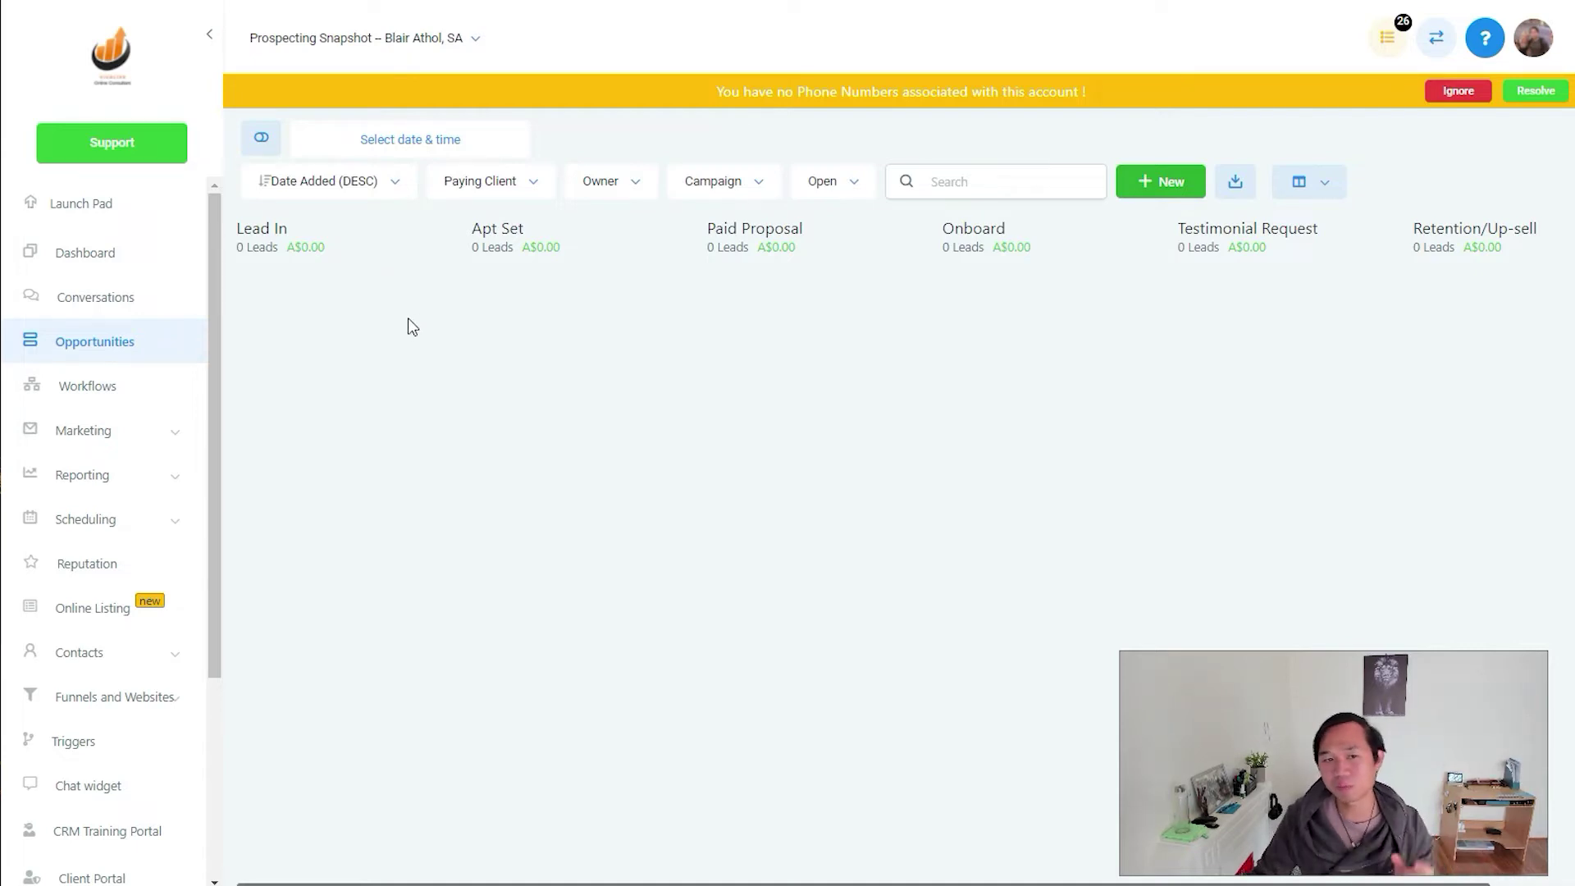
click(59, 394)
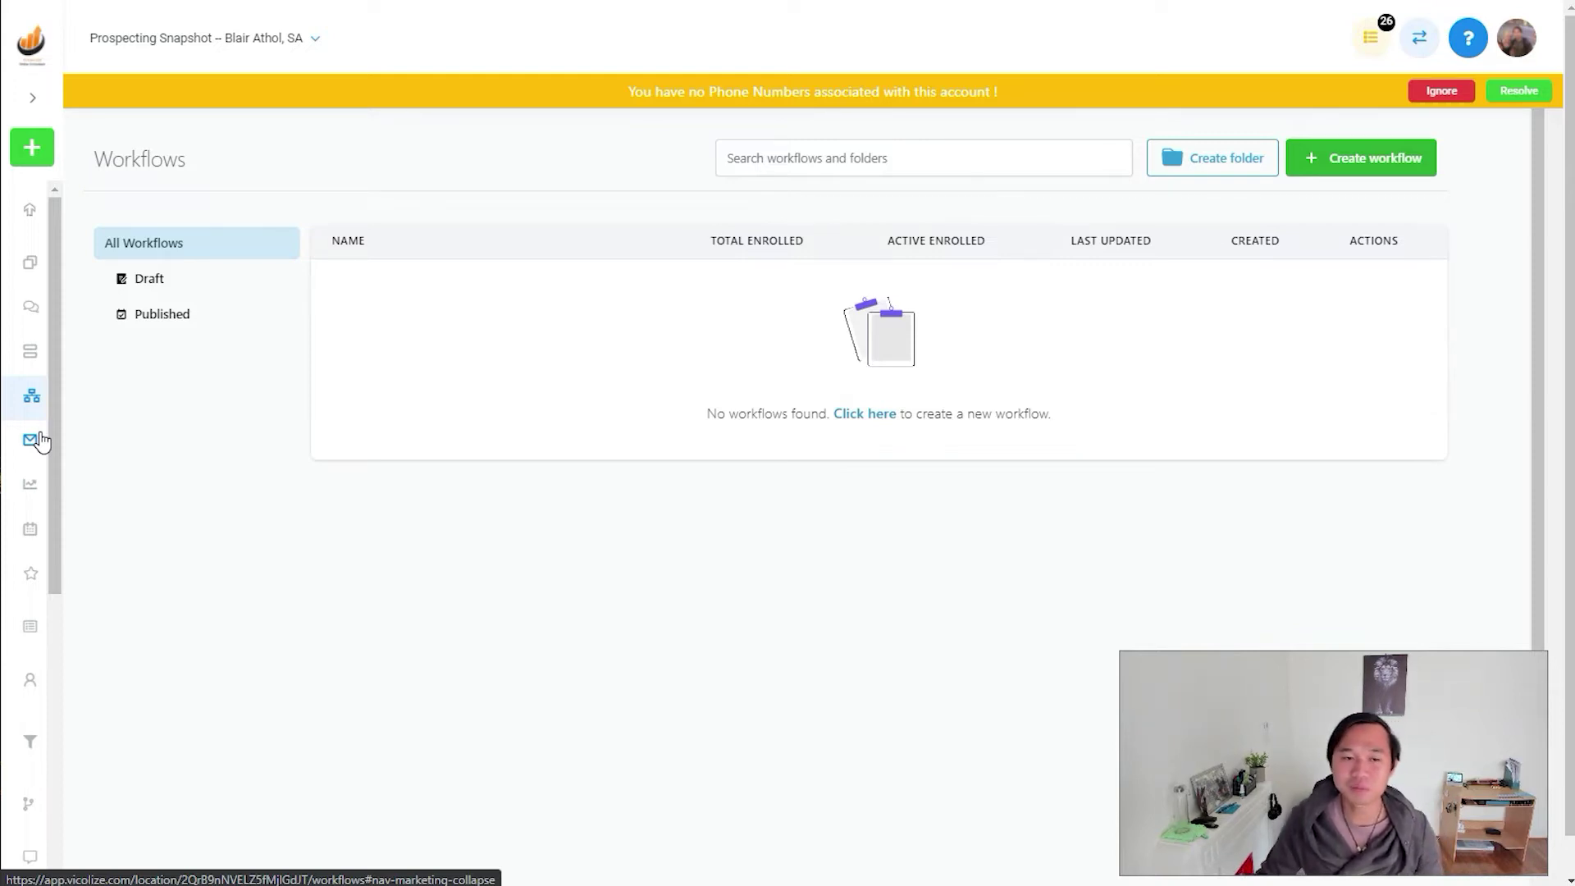
- Show the Marketing campaigns list and expand the #Facebook folder
click(39, 440)
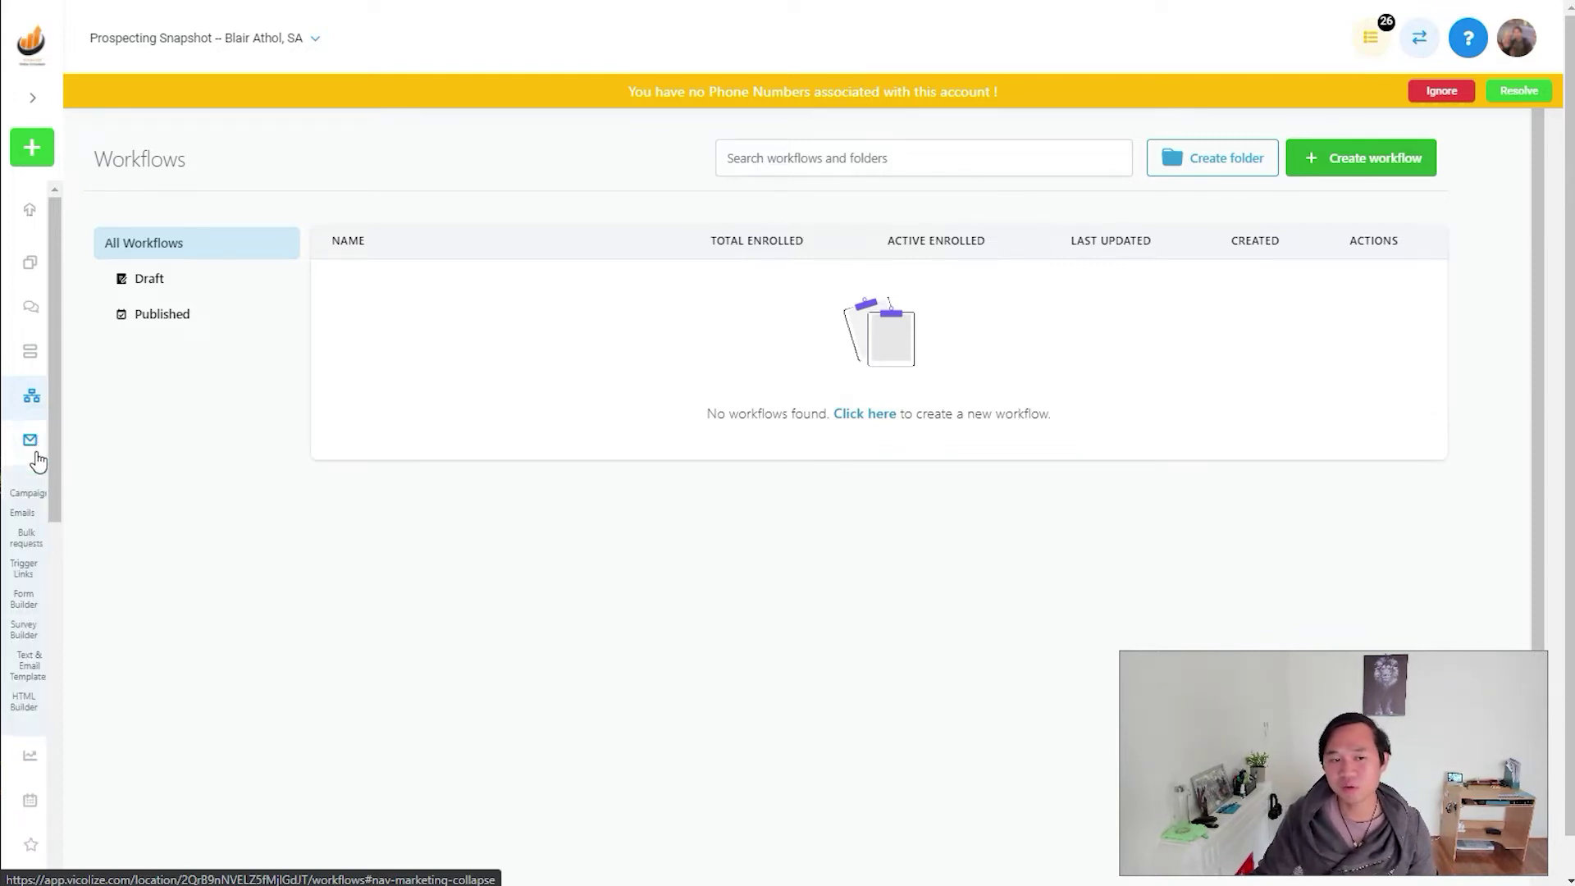
click(35, 503)
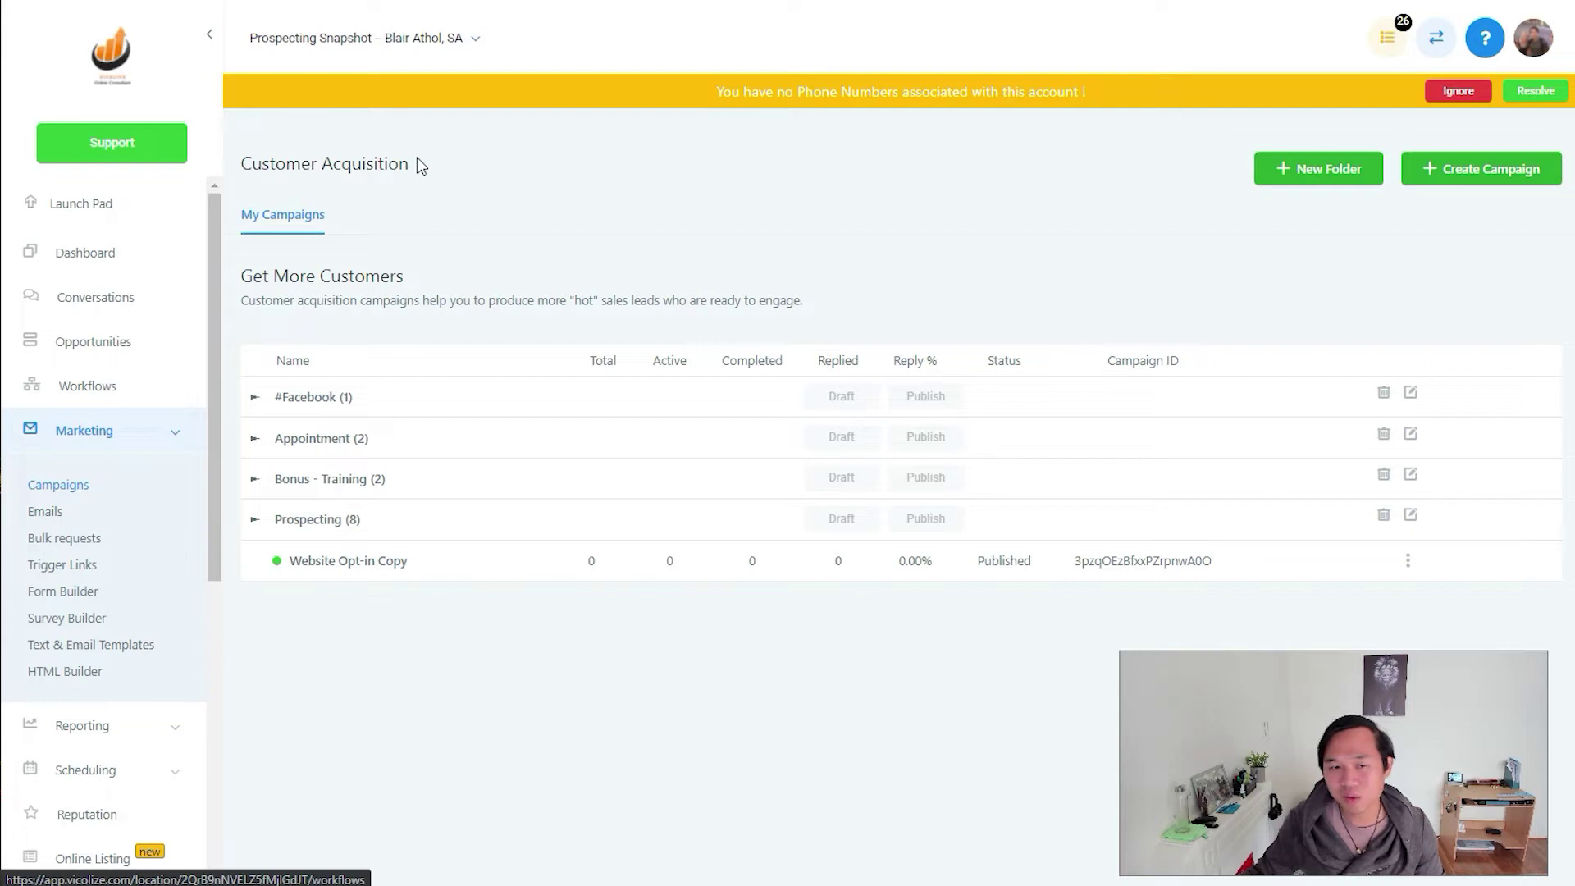
click(281, 404)
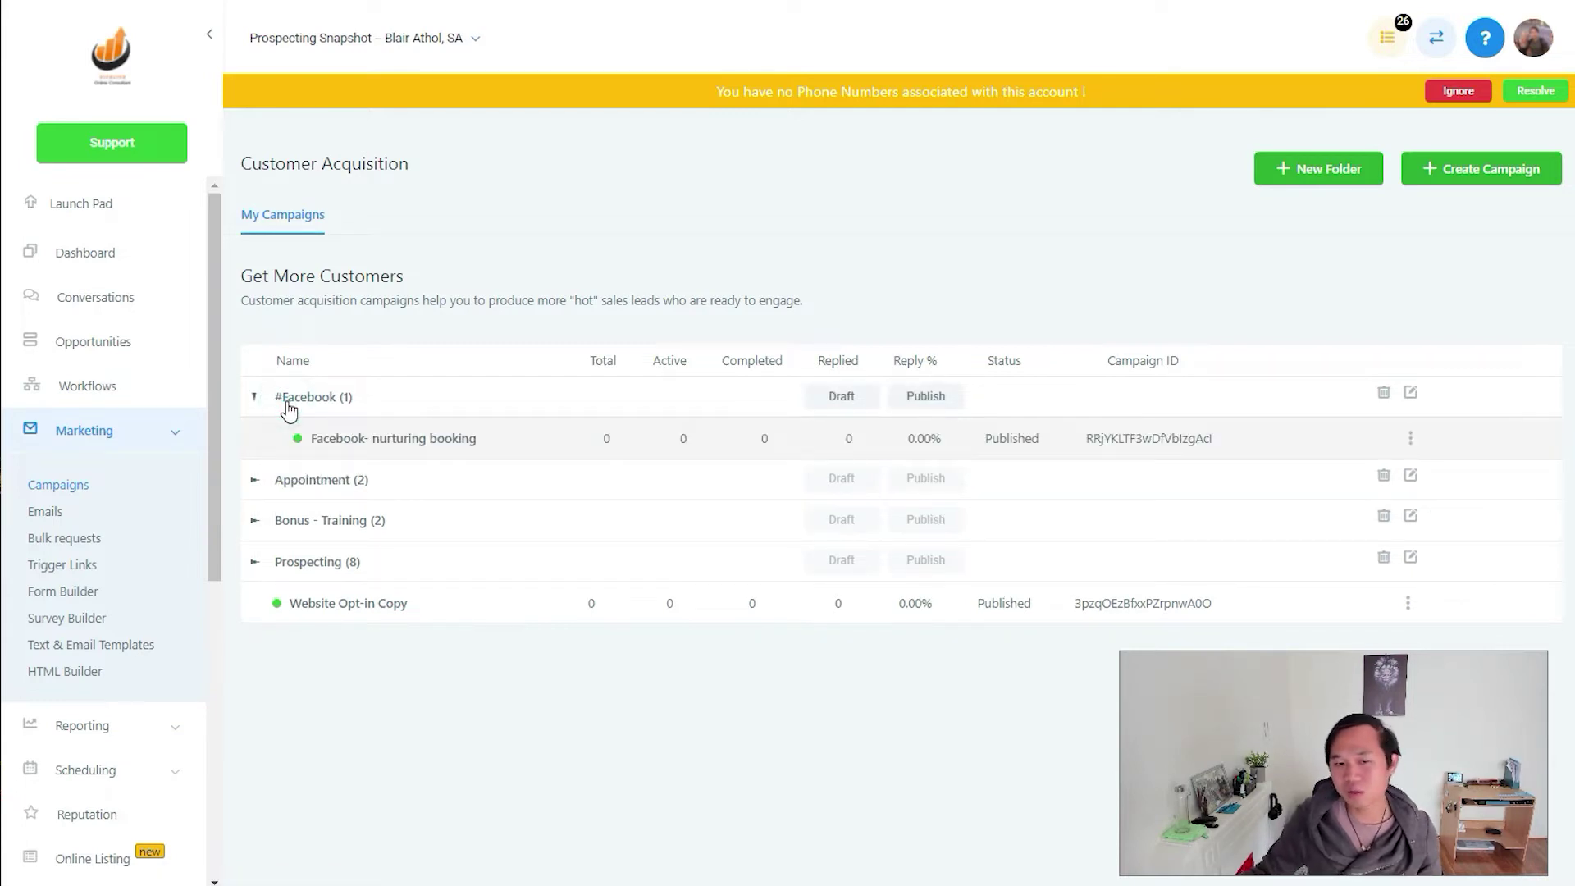
click(285, 402)
click(285, 407)
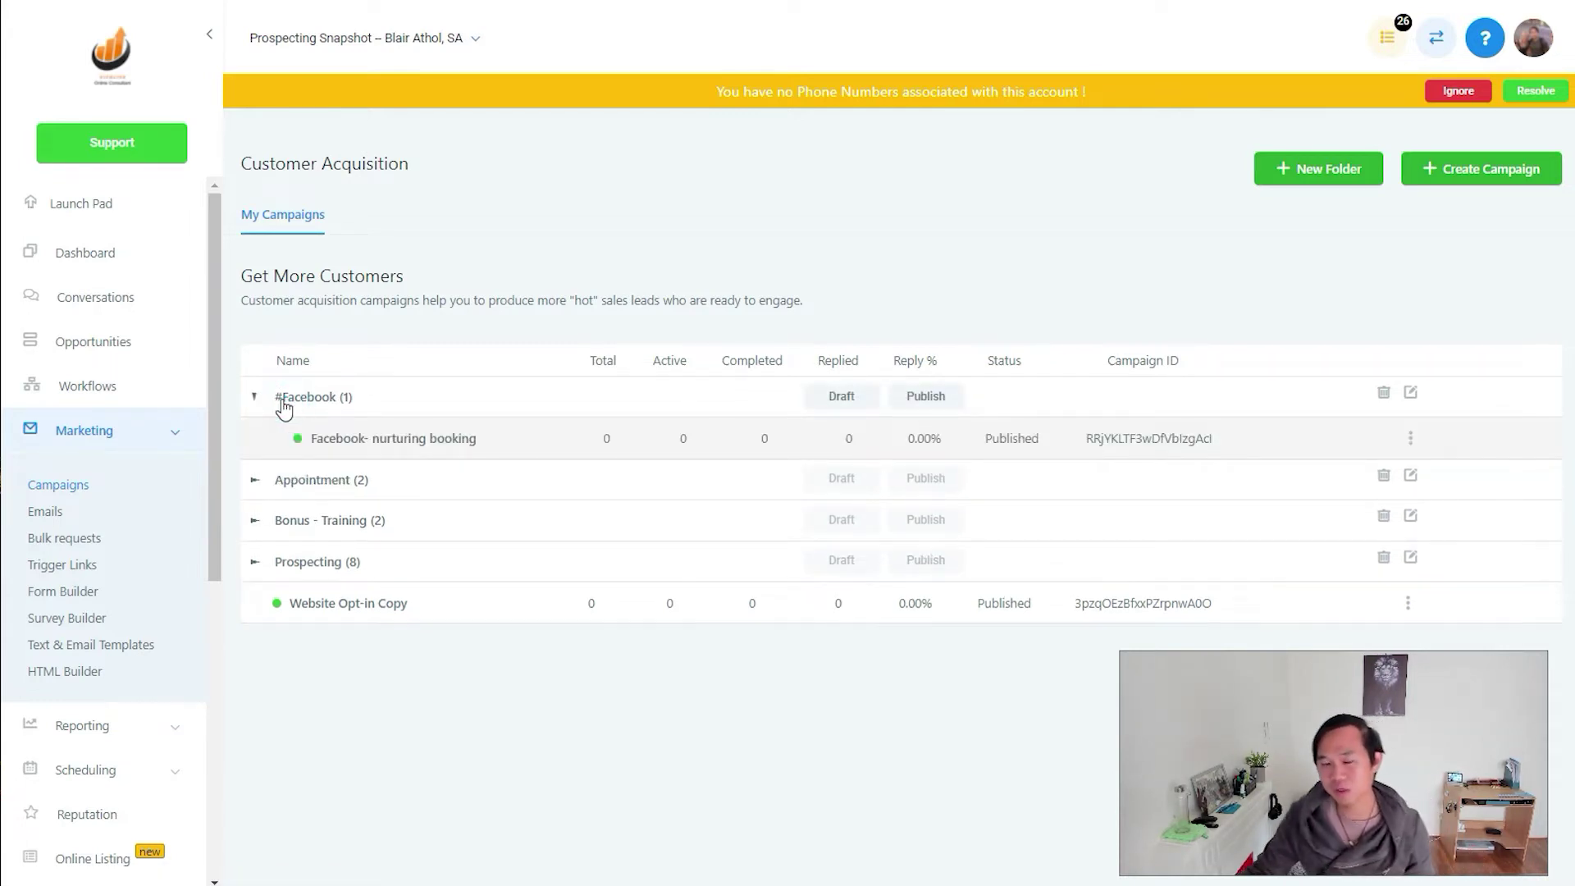
- Expand the Appointment and Bonus - Training campaign folders
click(299, 482)
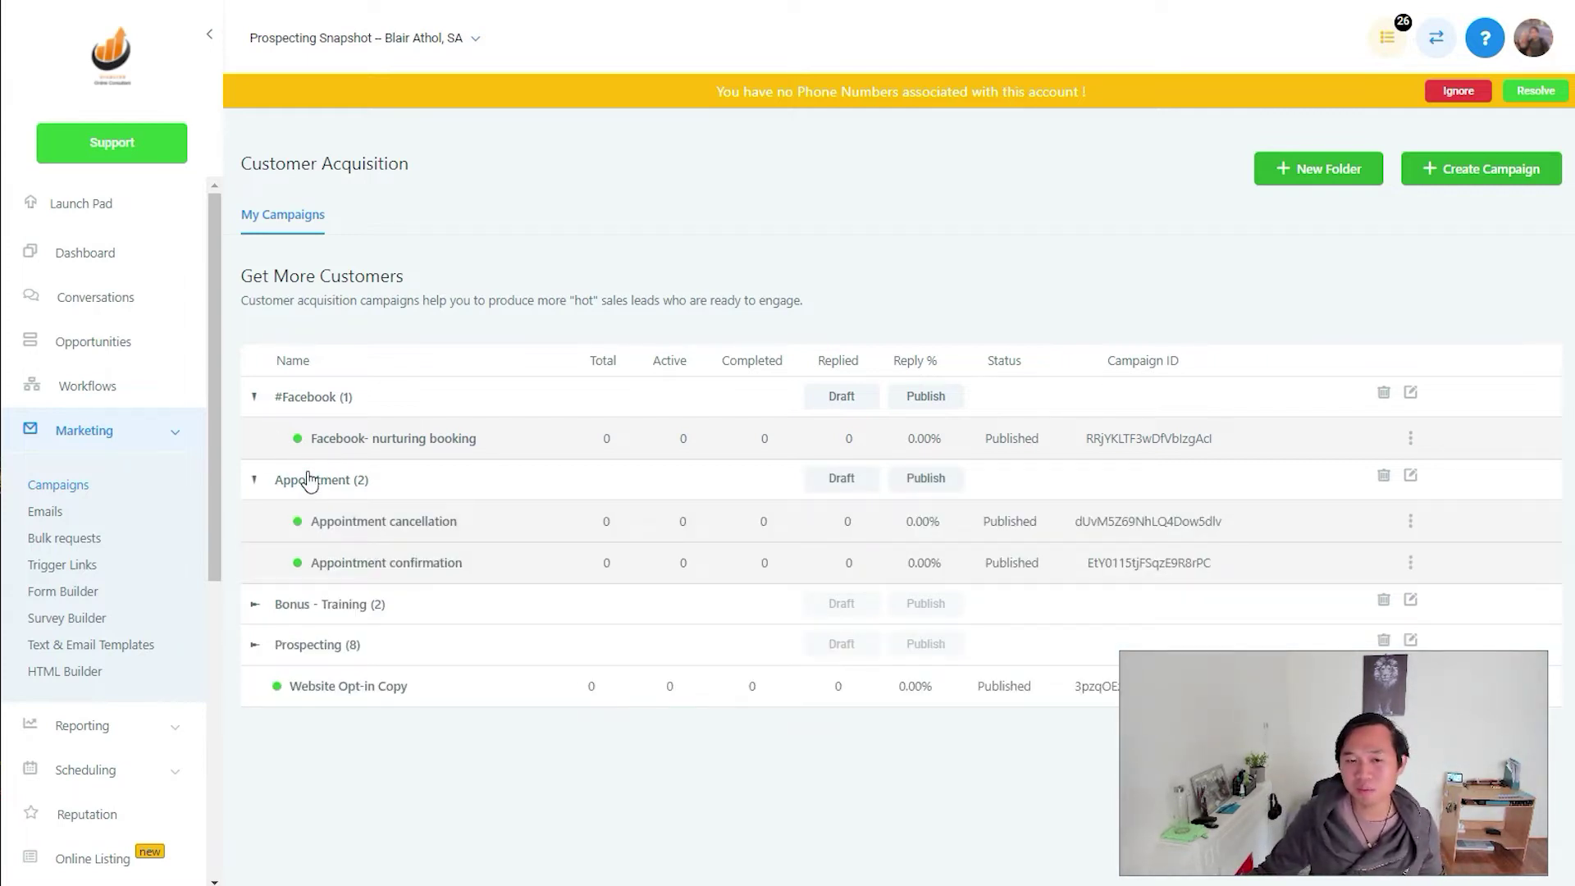
click(296, 611)
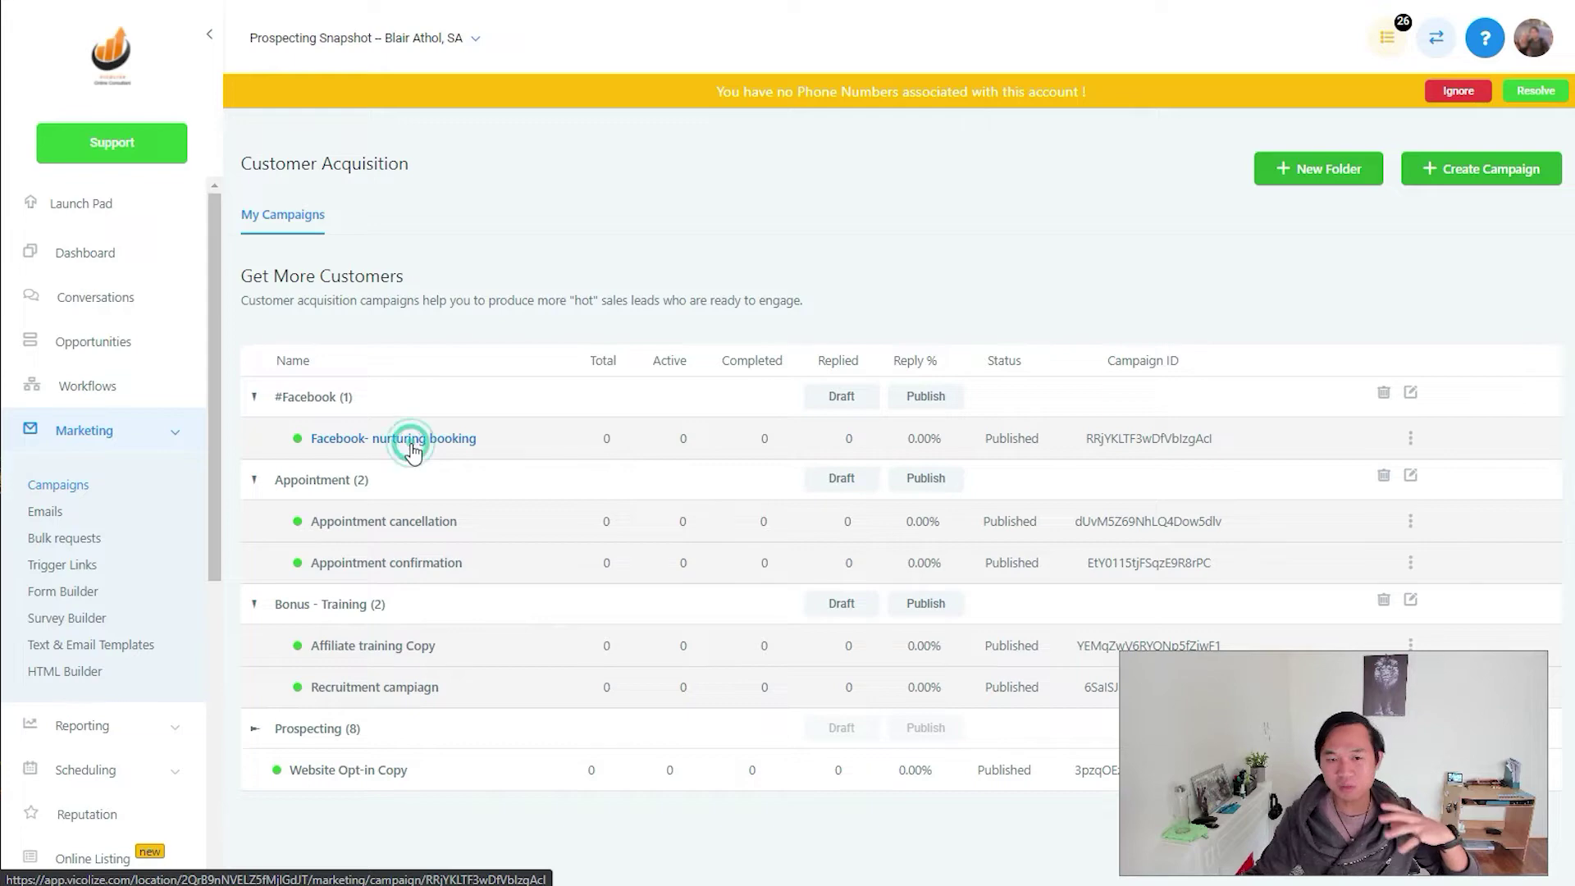
click(412, 444)
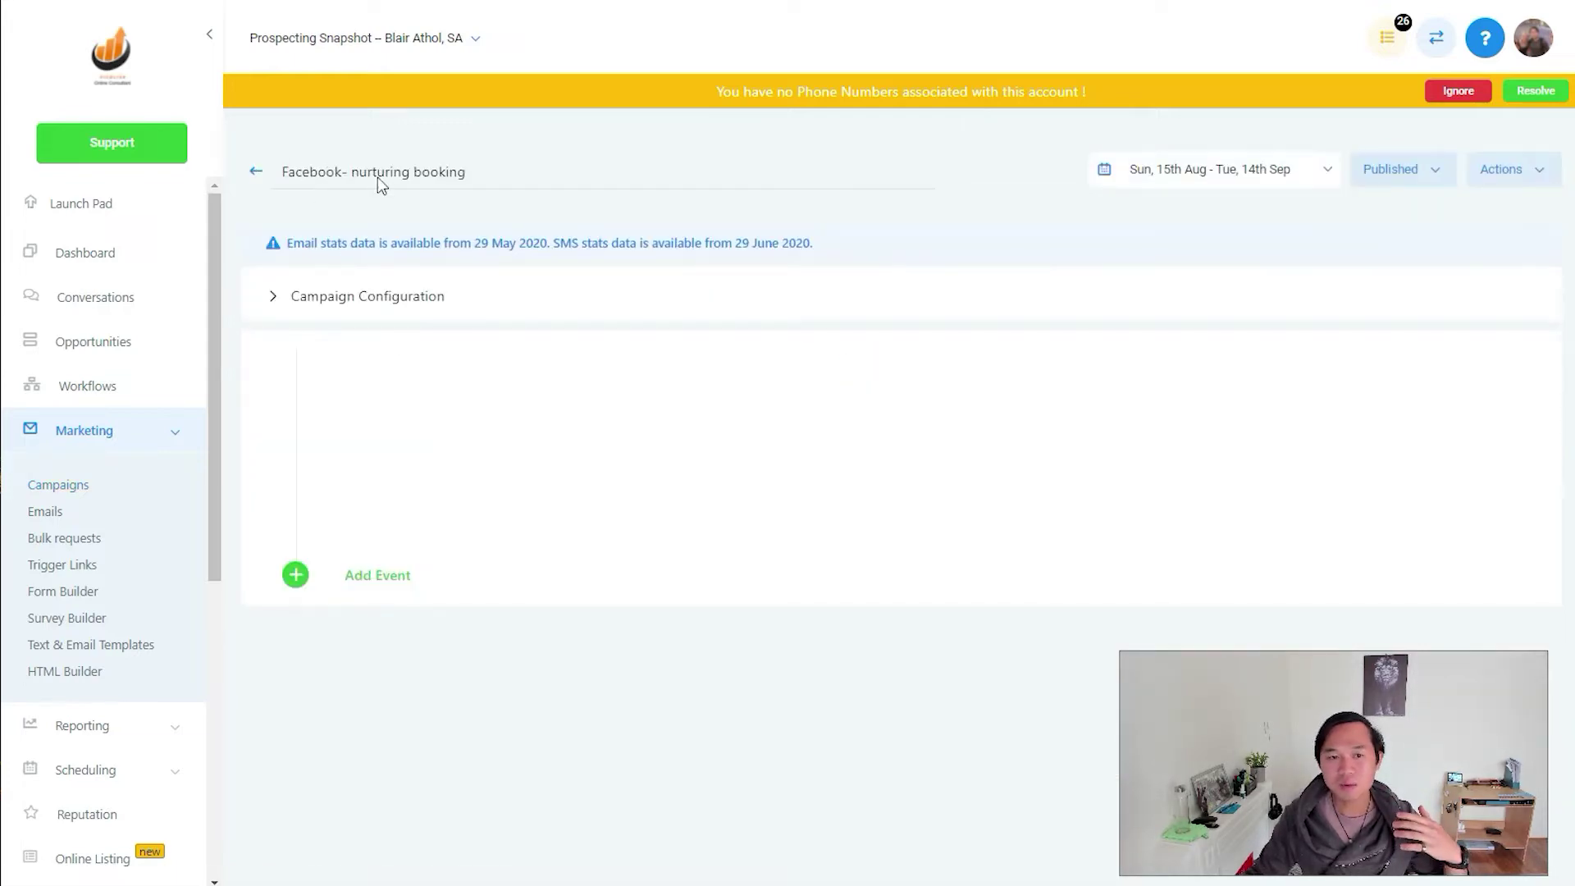
drag(1568, 197, 1546, 579)
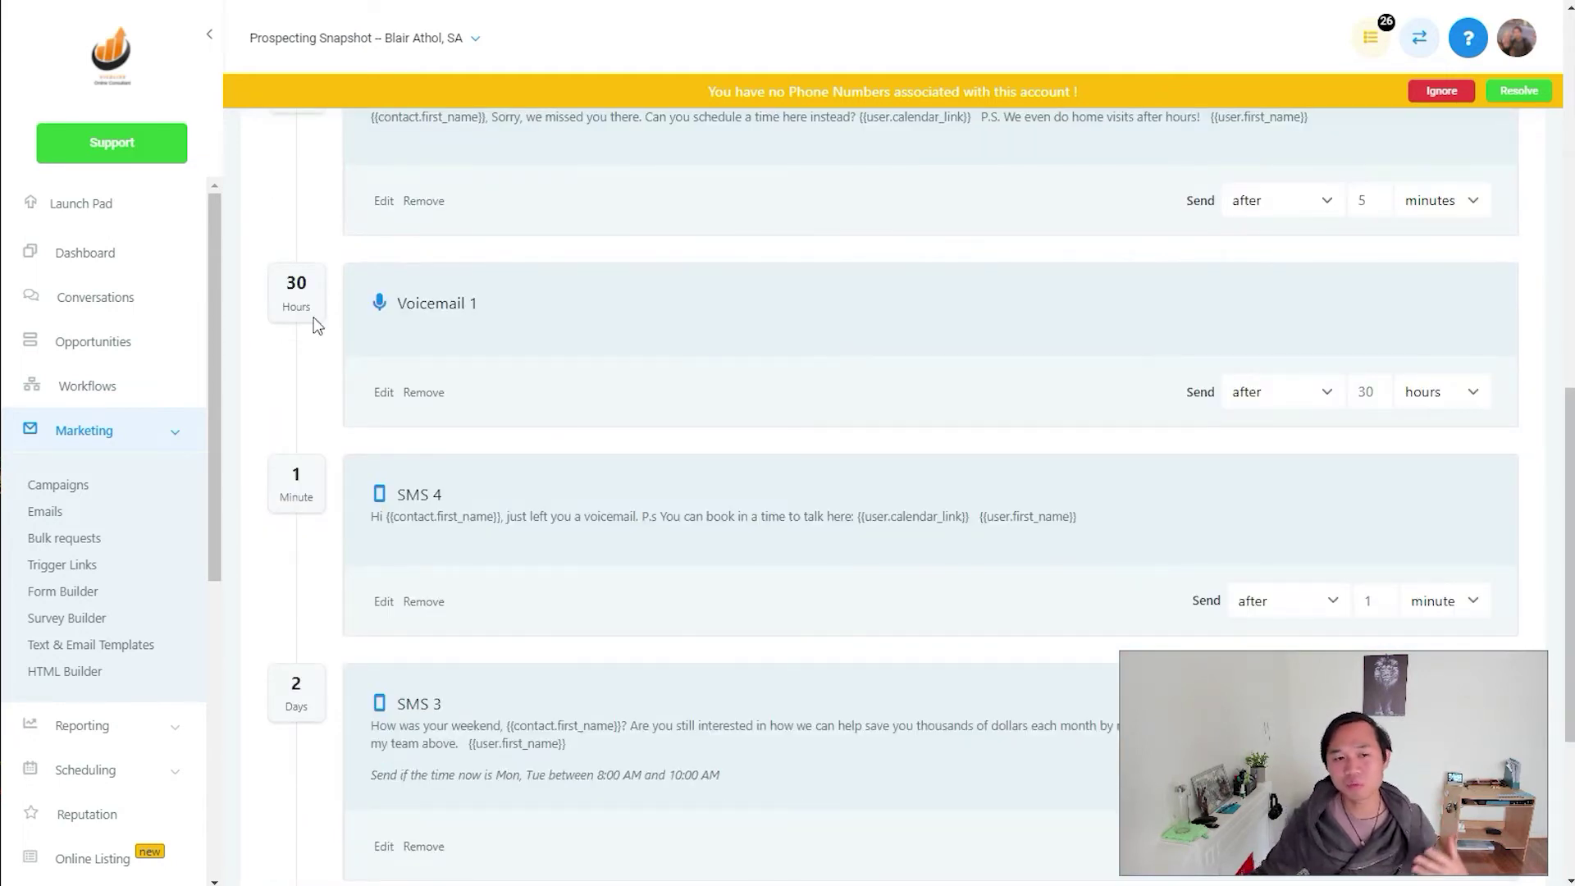
click(86, 485)
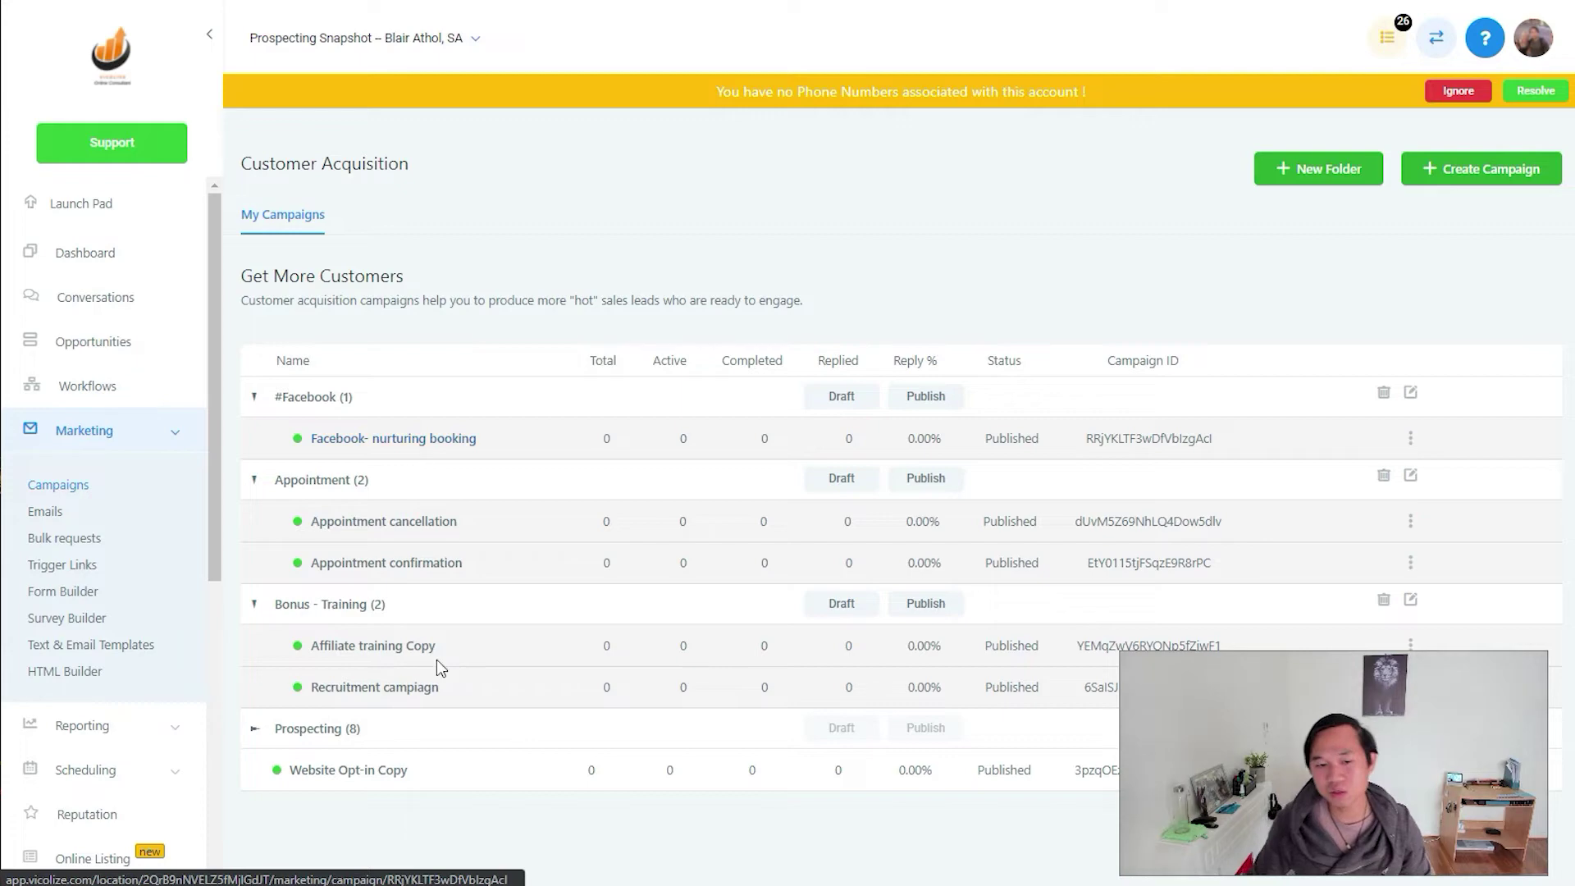
click(325, 732)
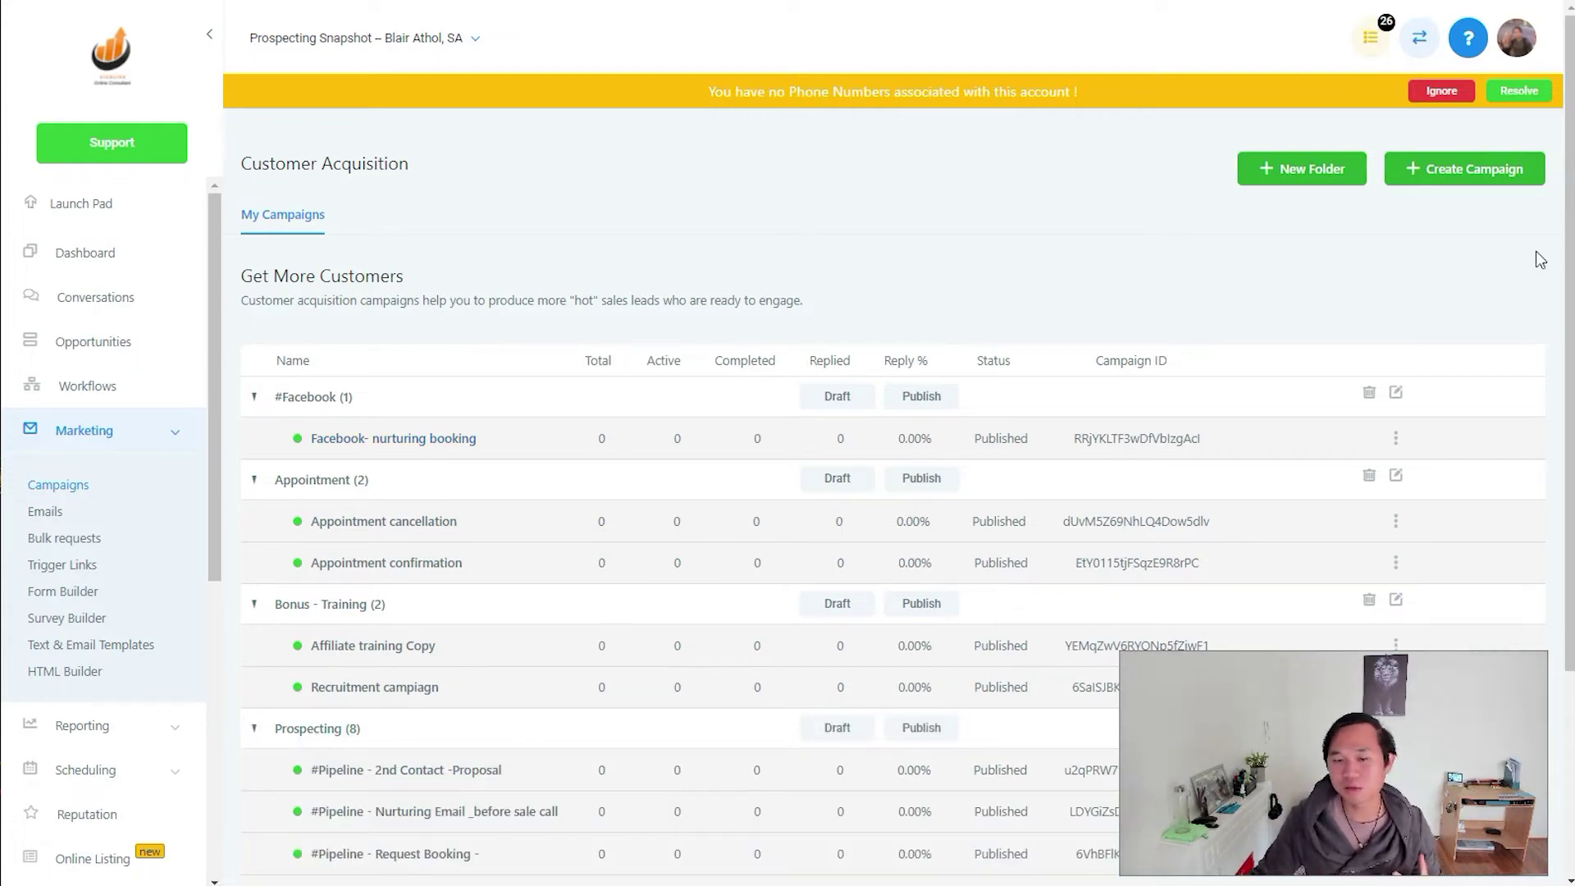
drag(1572, 238, 1568, 497)
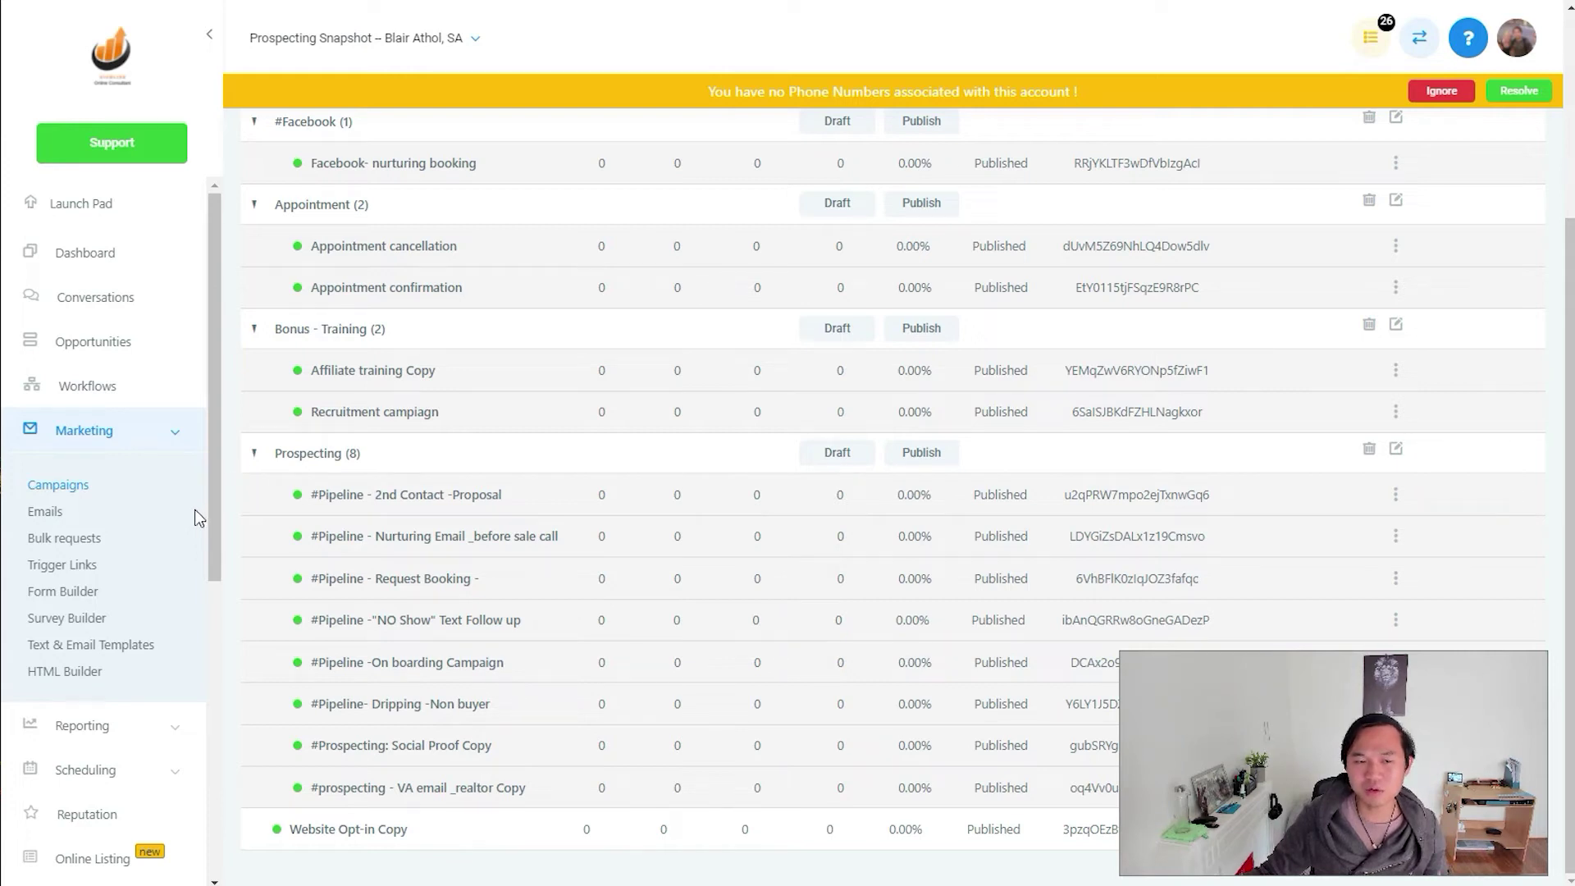
scroll(148, 600, down, 1)
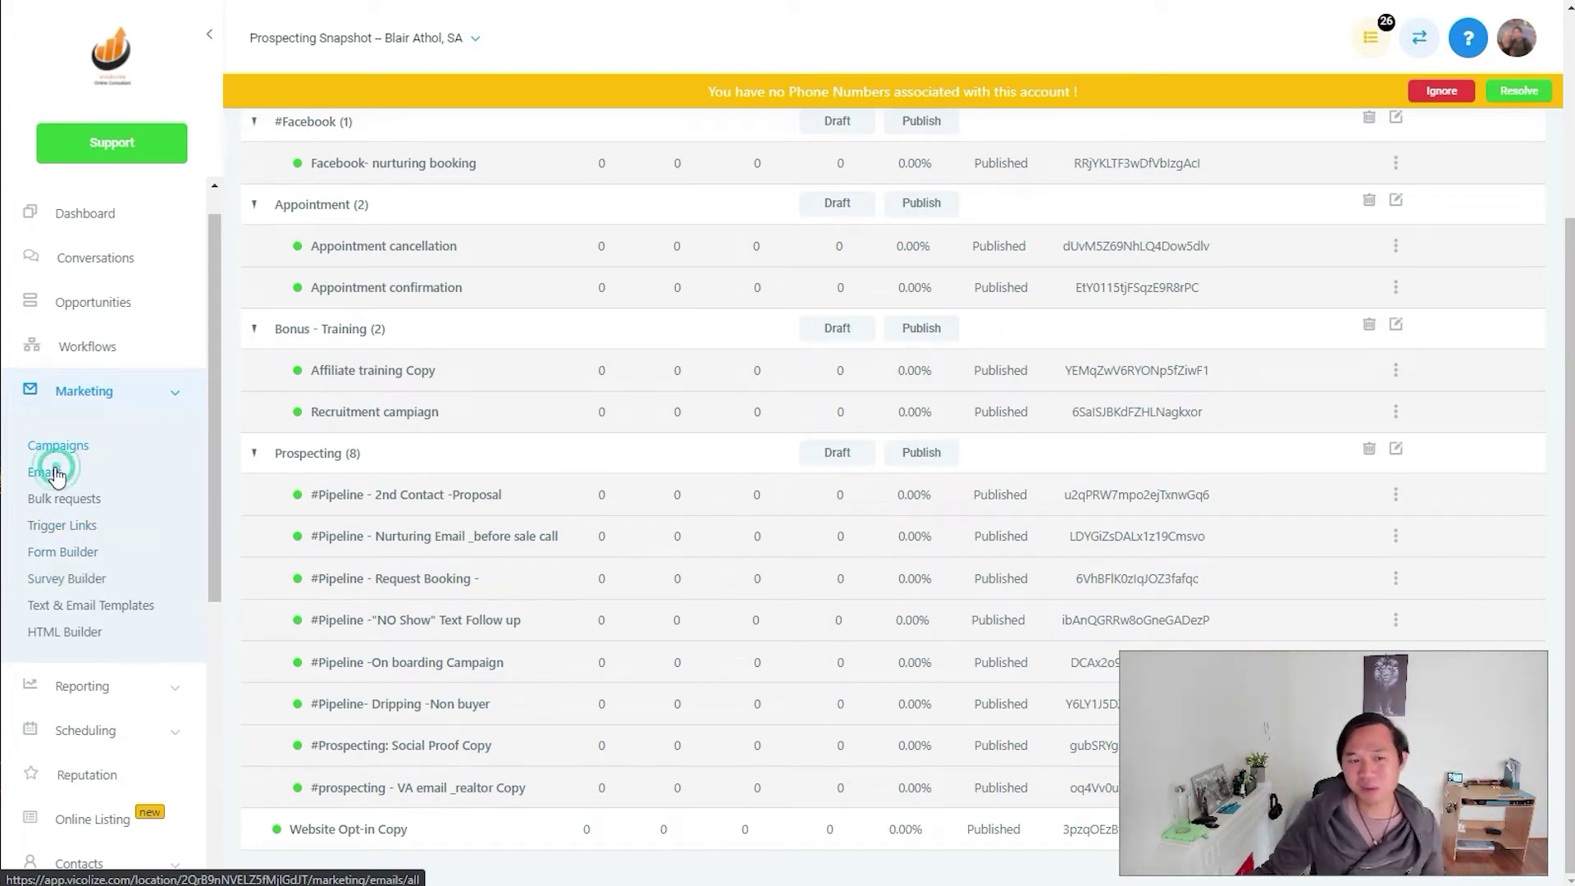
- Go to the Marketing Emails page after reviewing the Prospecting campaigns
click(54, 477)
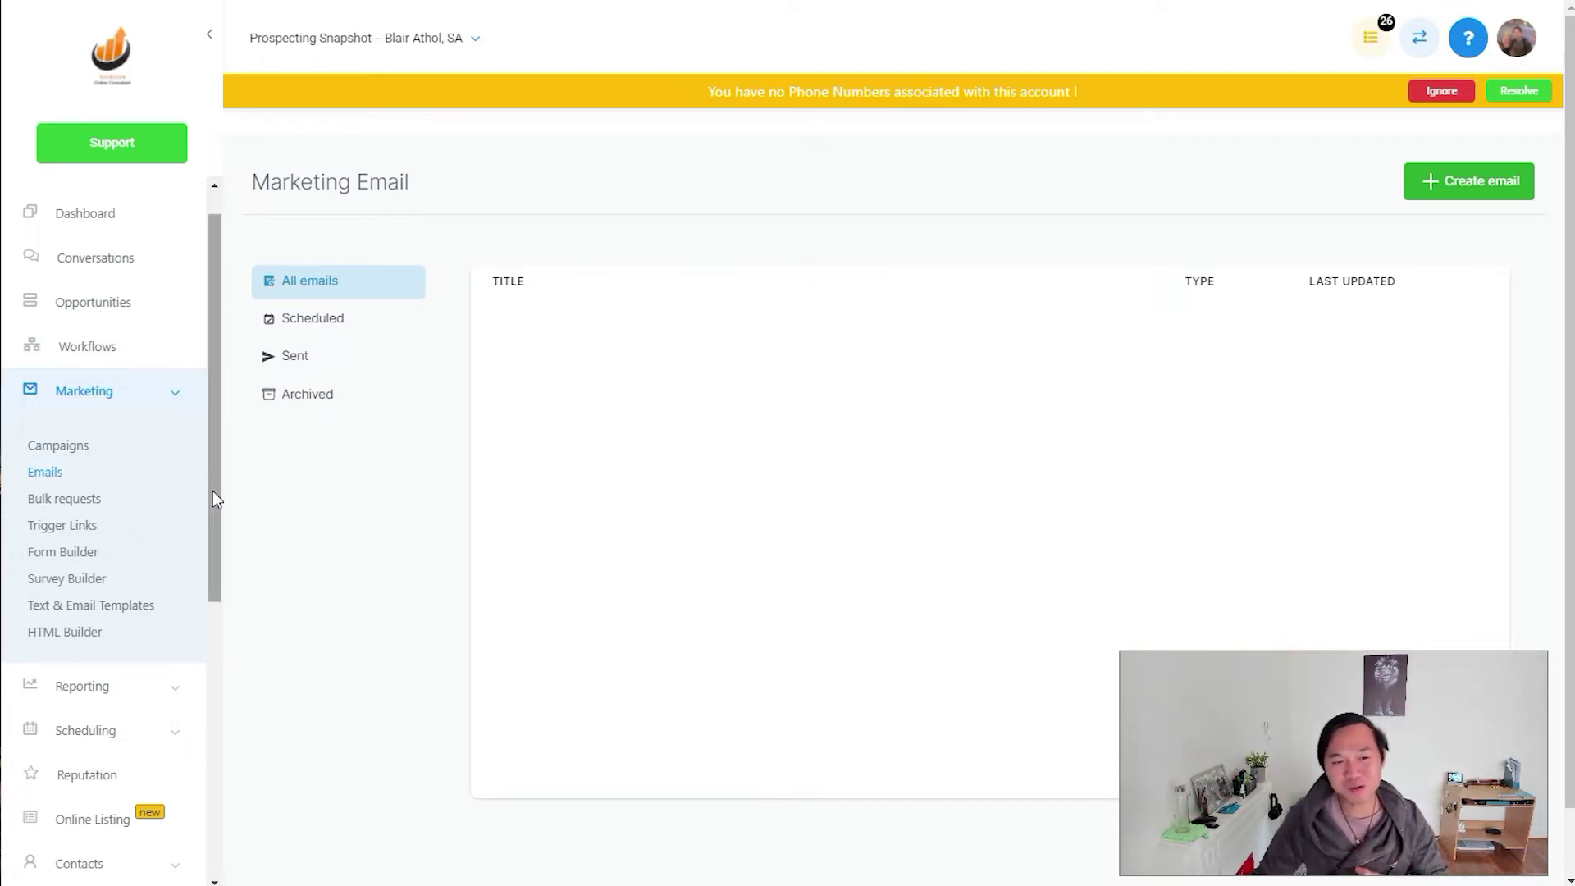
drag(210, 493, 202, 583)
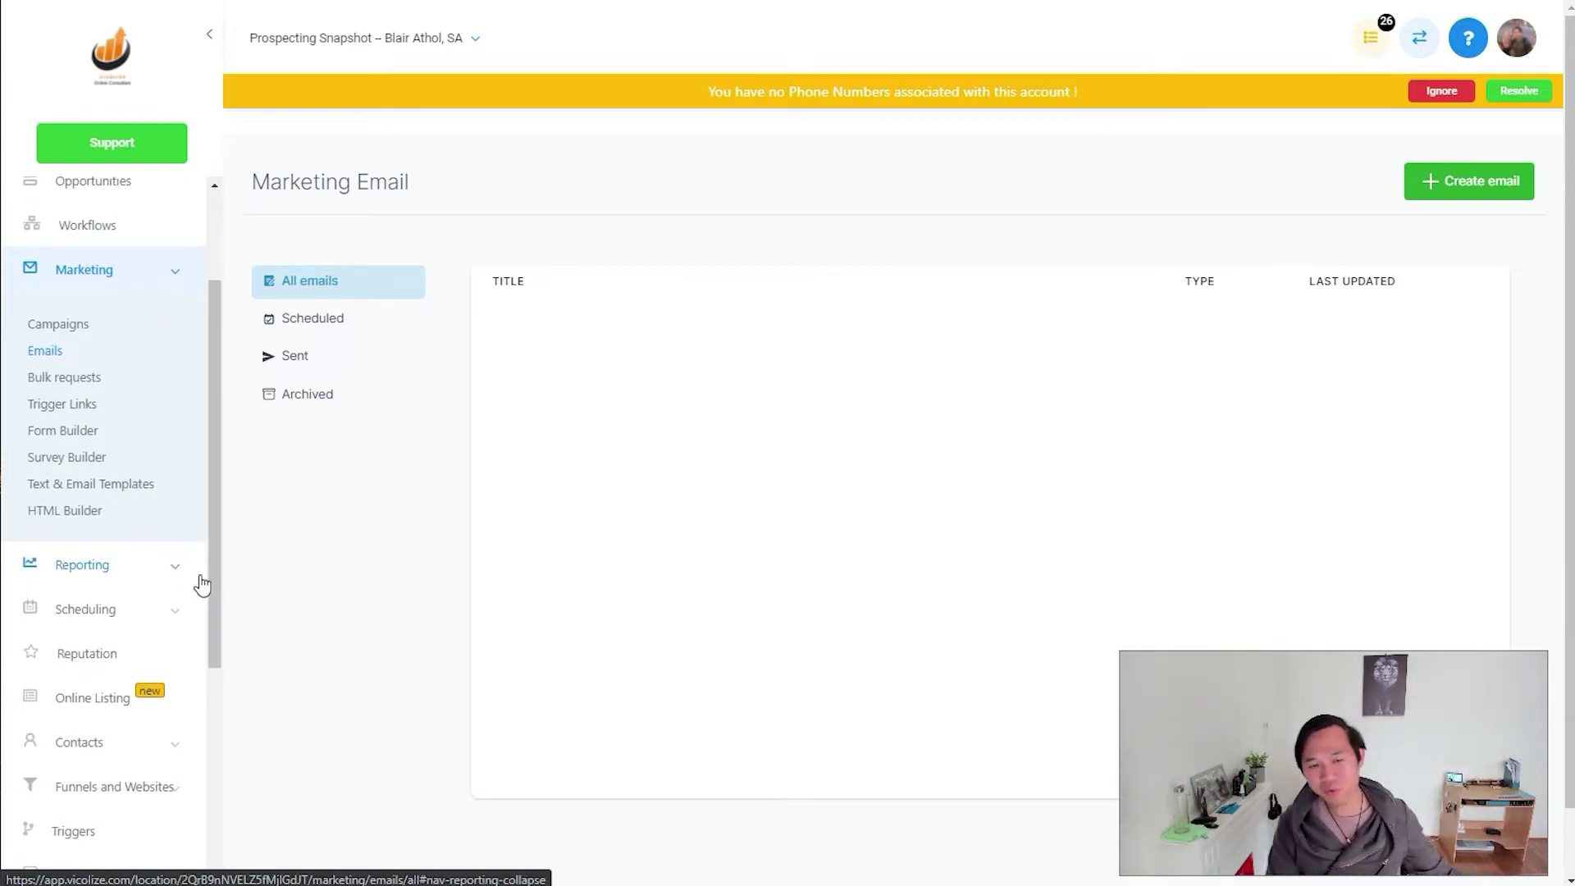
- Expand the Reporting section in the sidebar
click(170, 578)
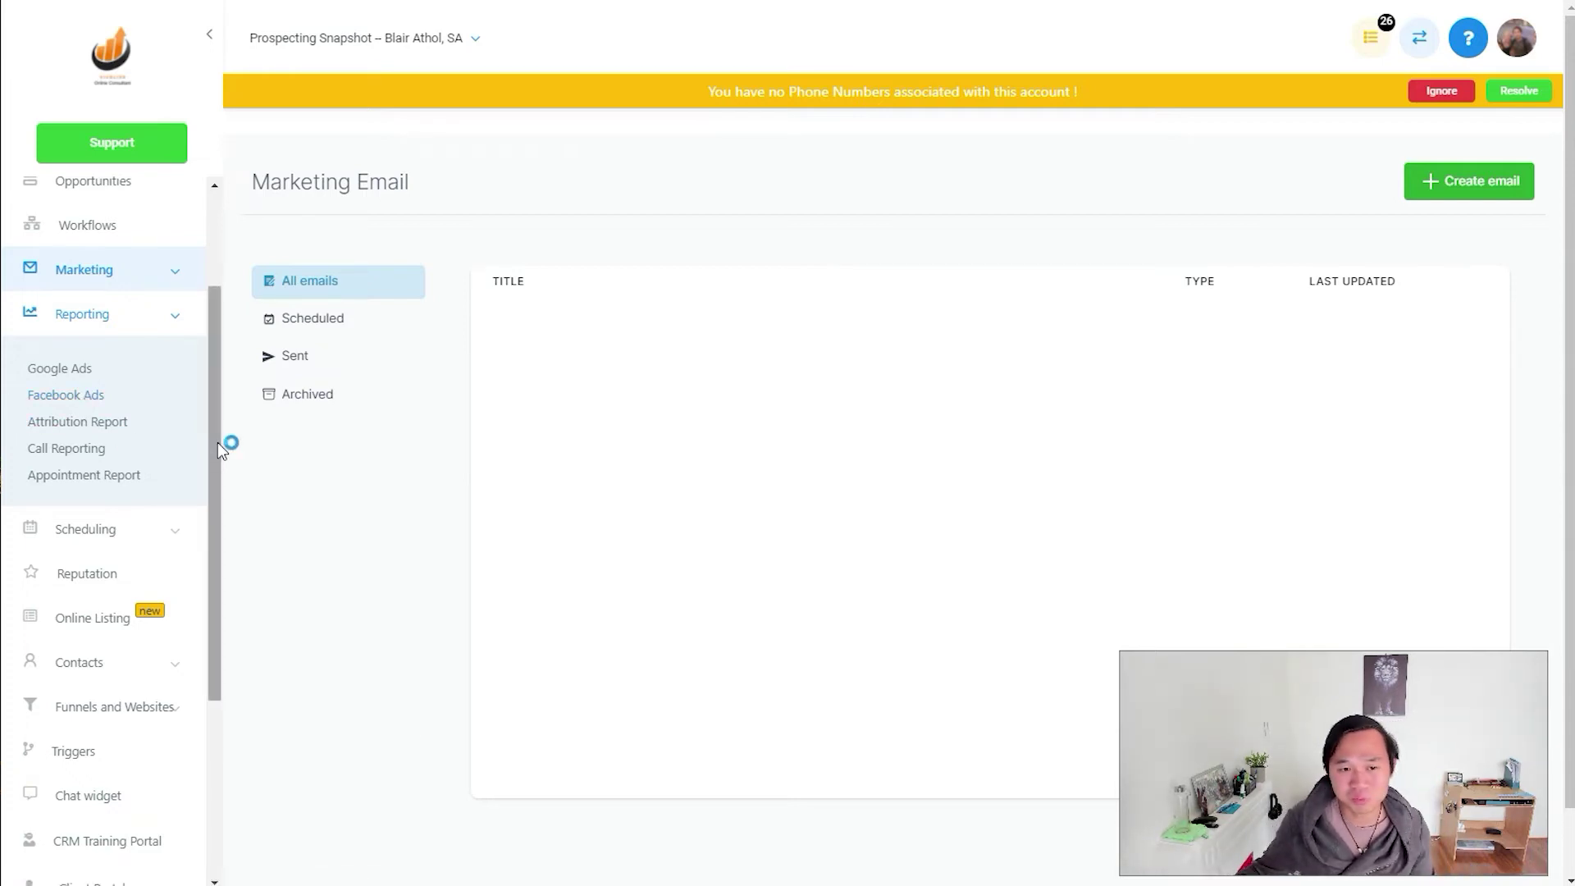
drag(219, 442, 200, 563)
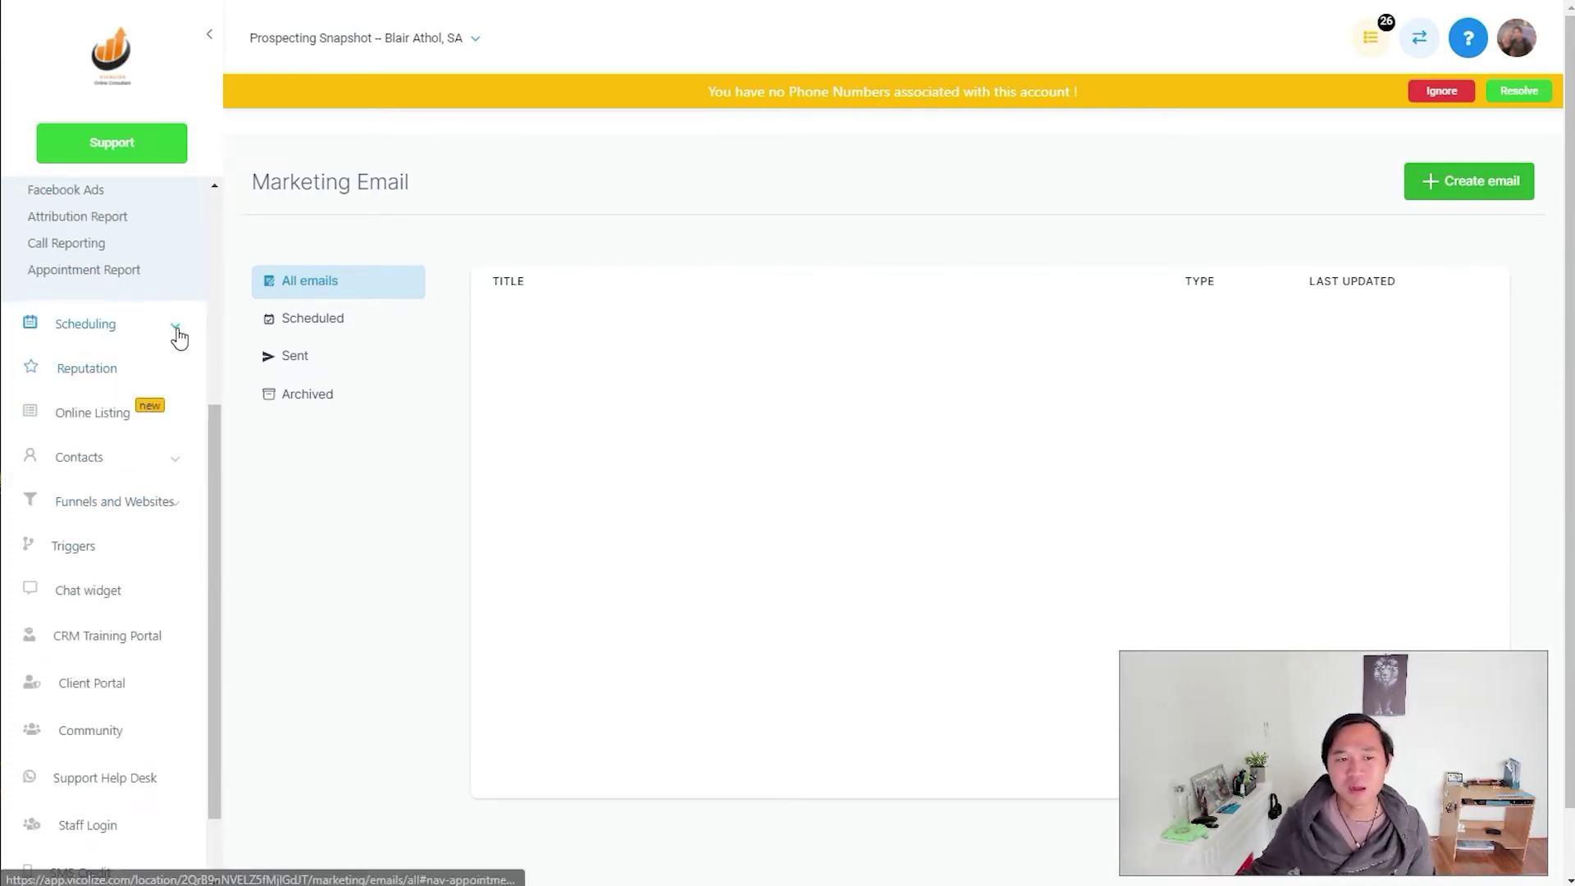
scroll(176, 337, down, 2)
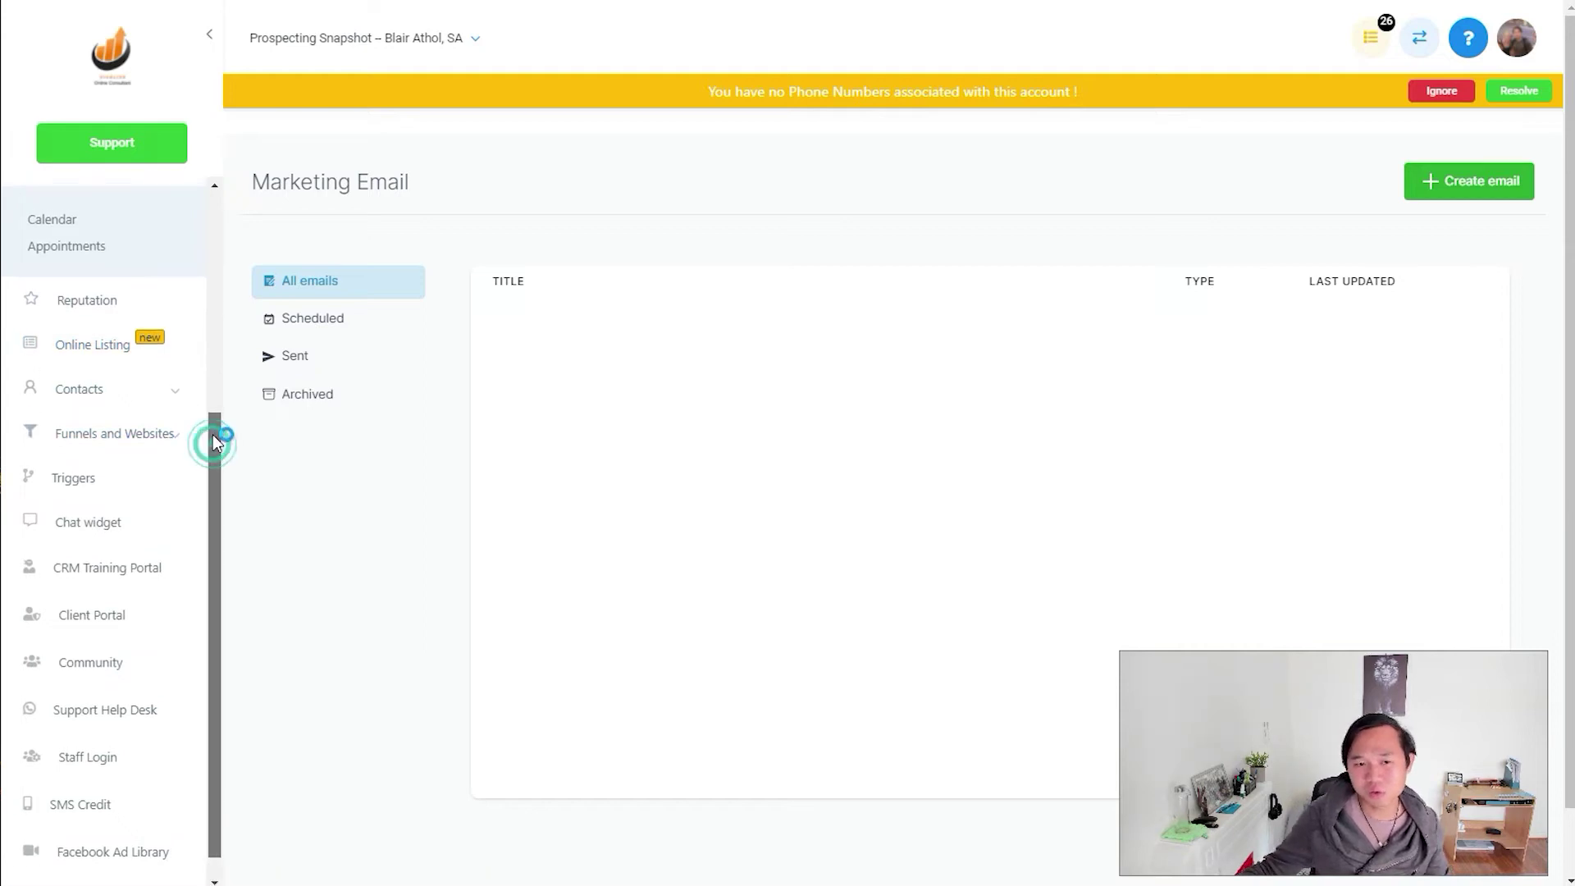
drag(210, 445, 211, 339)
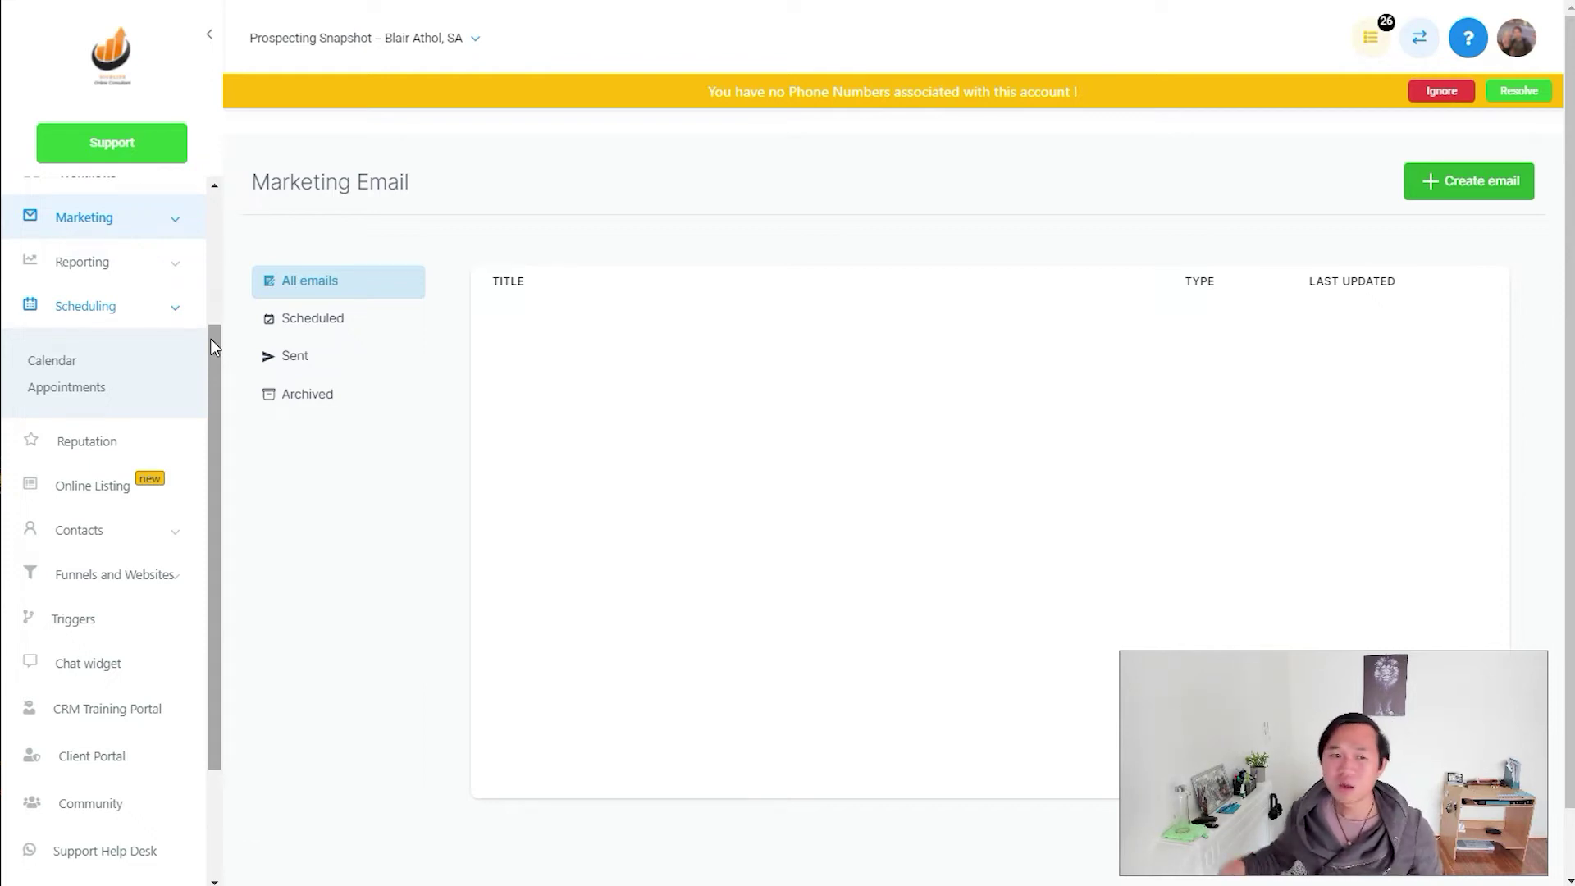
- Review the Reputation overview dashboard, then move to the Online Listing page
click(153, 441)
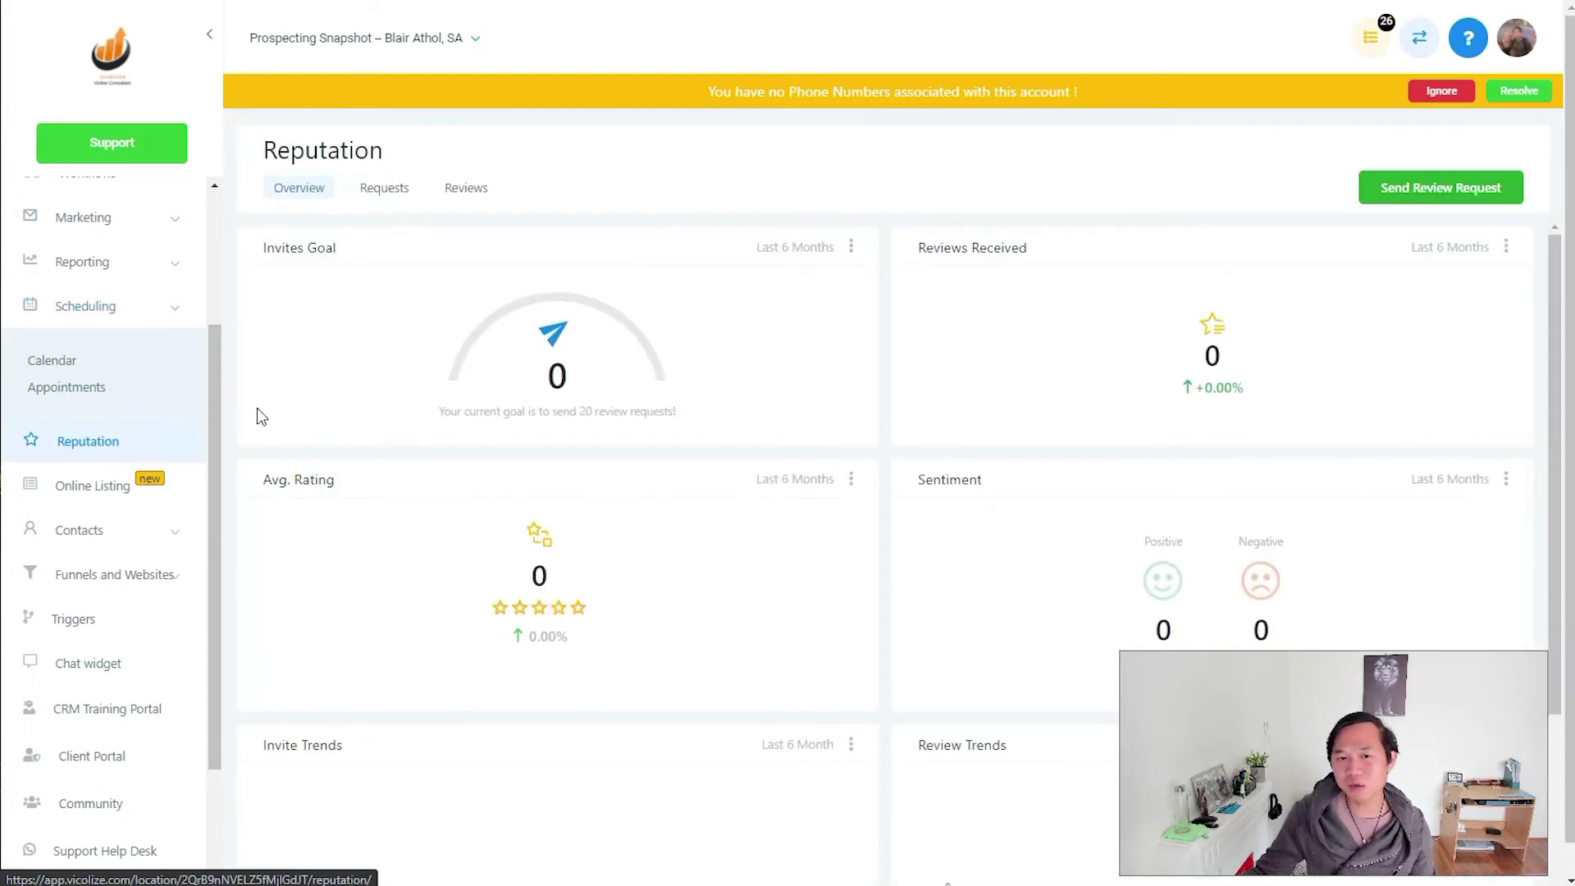
scroll(429, 457, down, 2)
scroll(386, 545, down, 1)
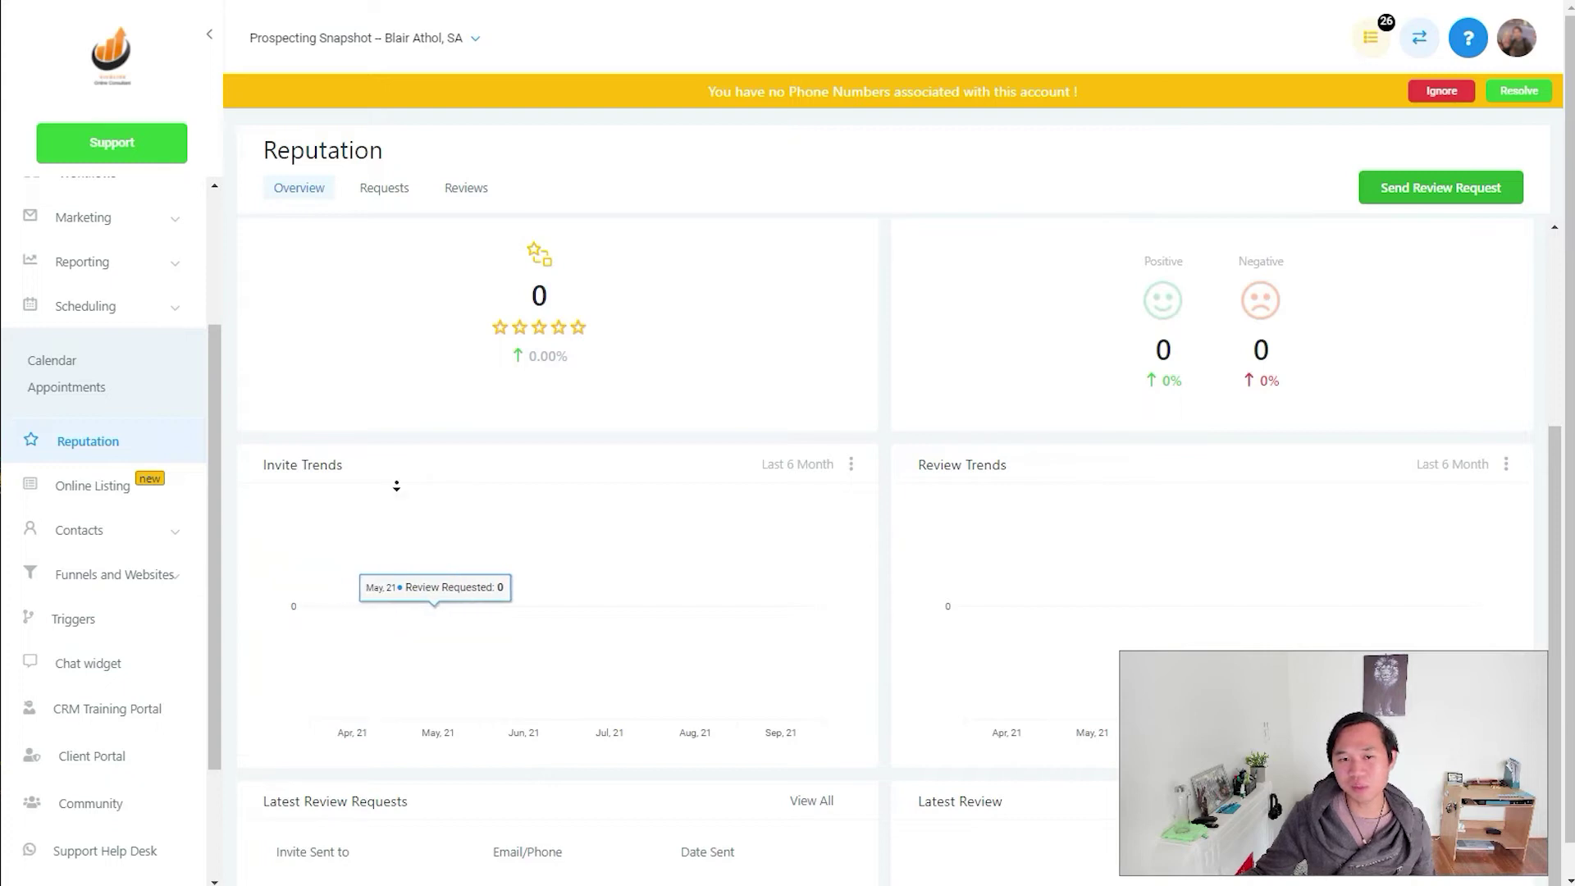
scroll(415, 397, up, 1)
scroll(414, 395, up, 2)
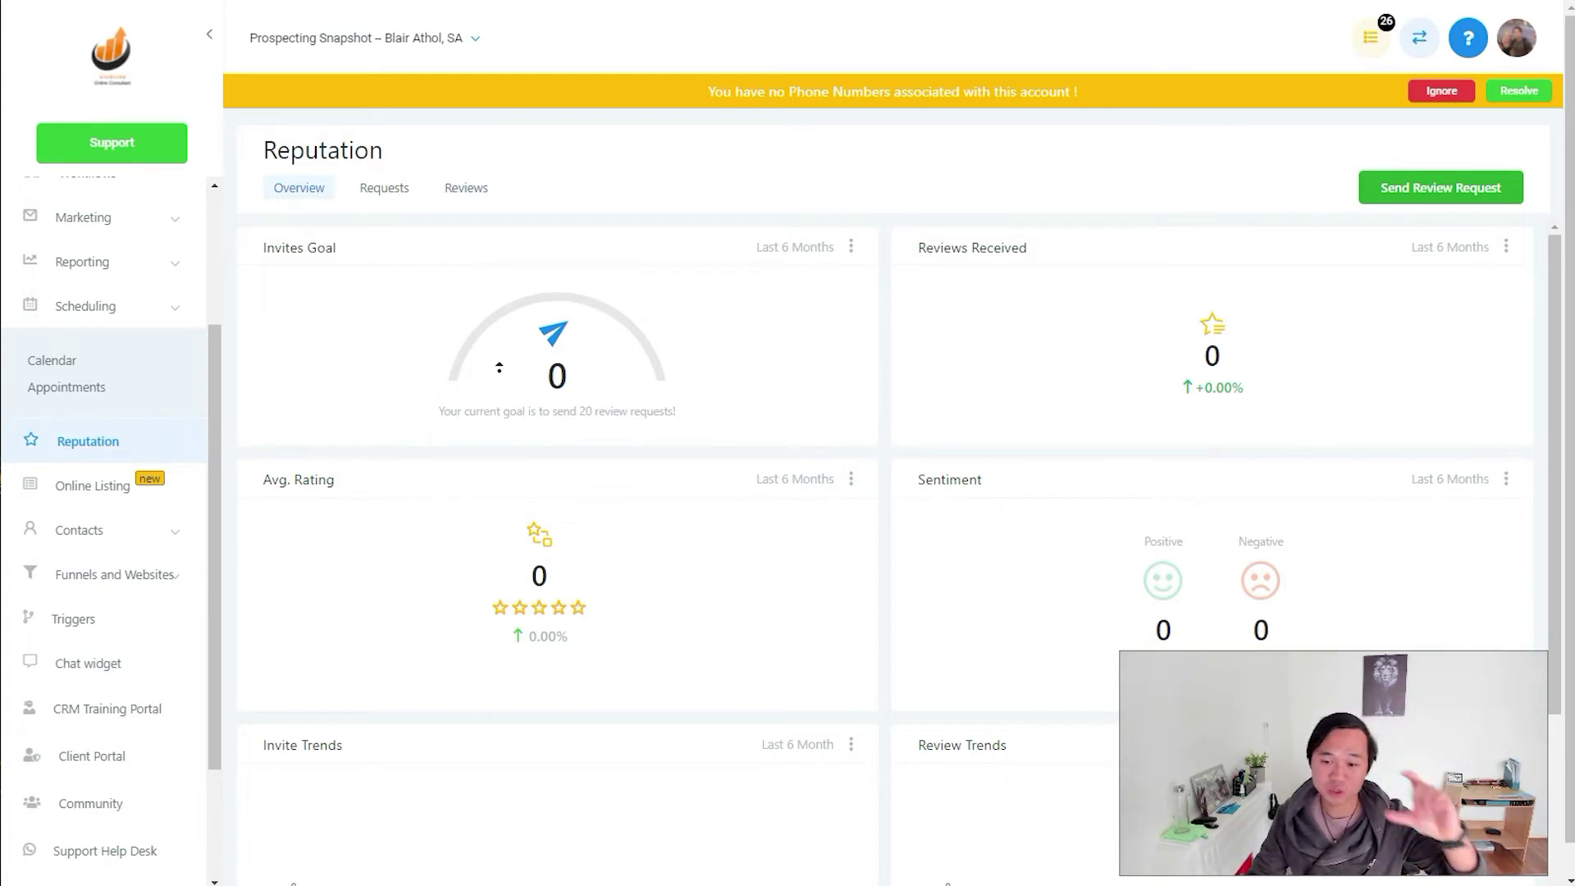
click(213, 501)
click(100, 485)
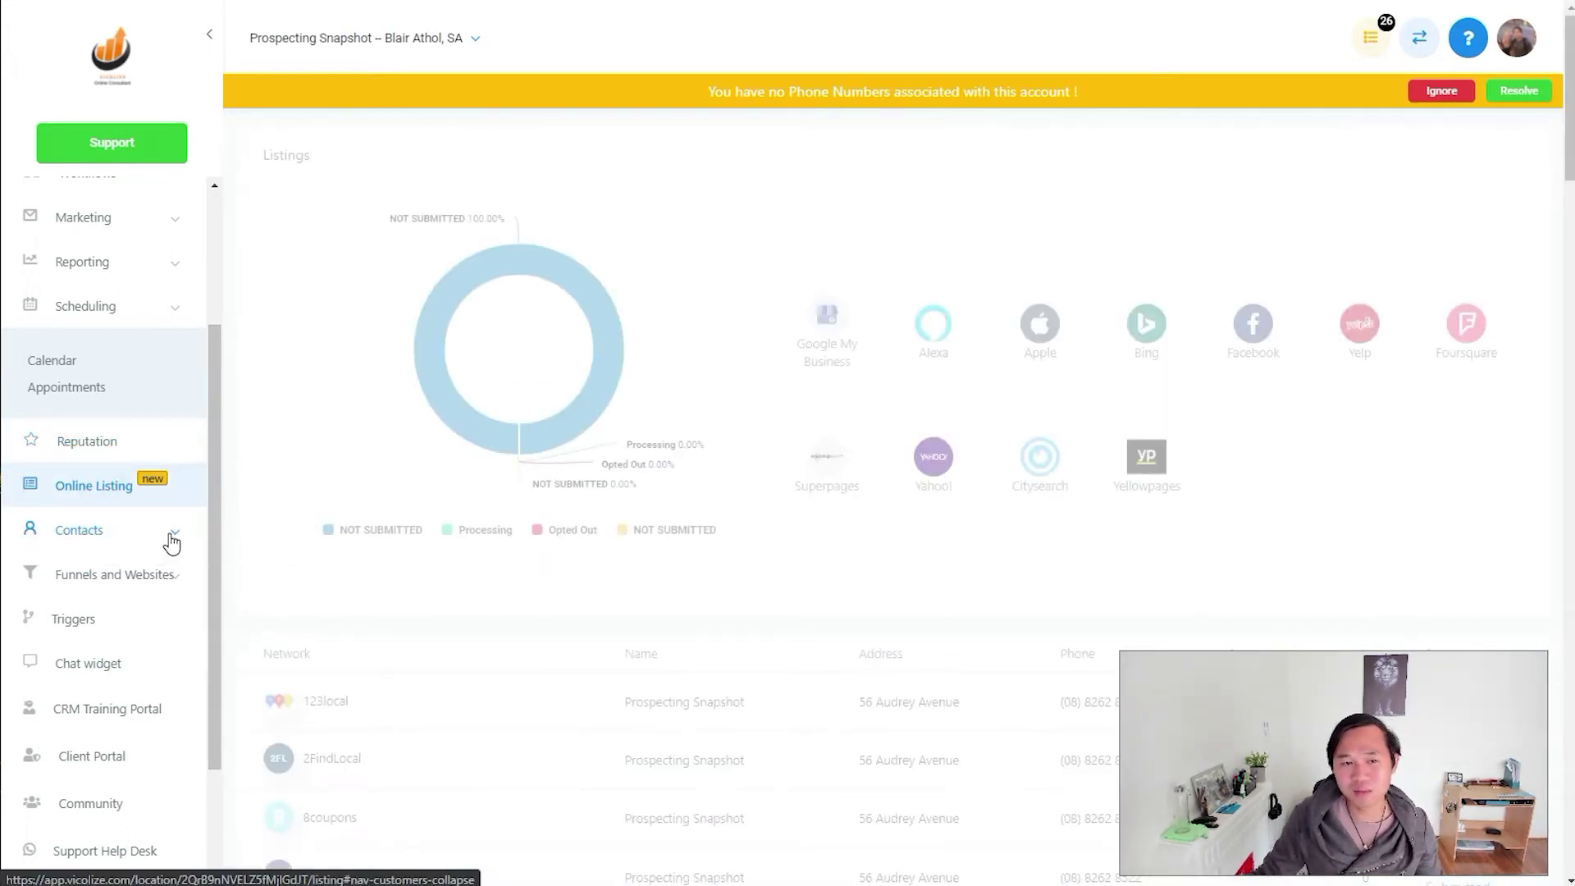
- Scroll the online directory listings, then show the Contacts smart list
middle_click(333, 573)
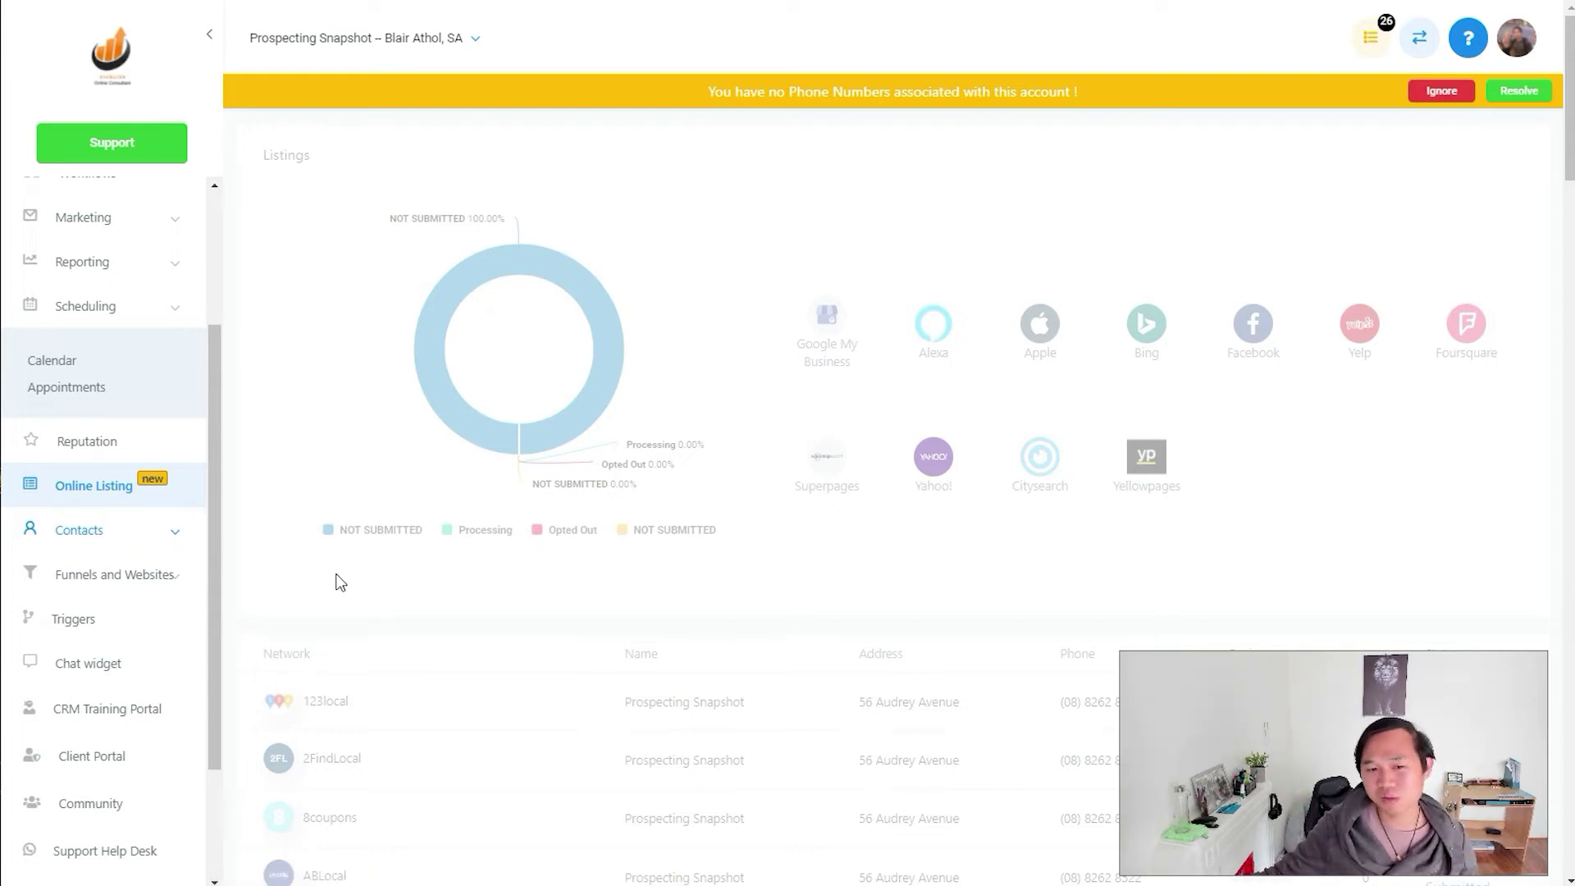
scroll(334, 574, down, 3)
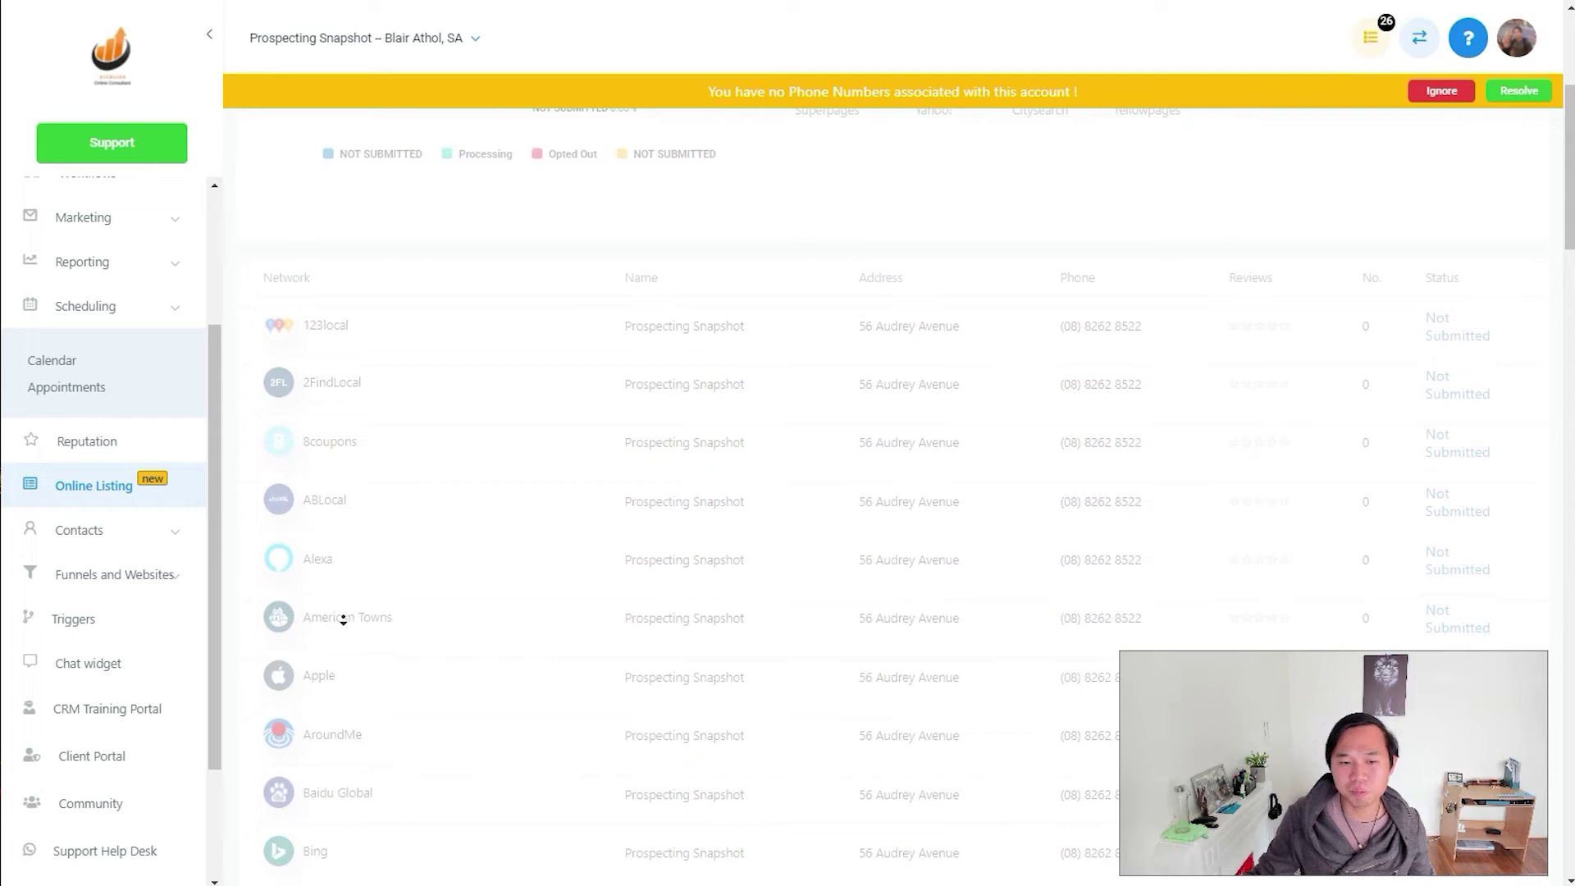
scroll(344, 622, down, 3)
middle_click(345, 609)
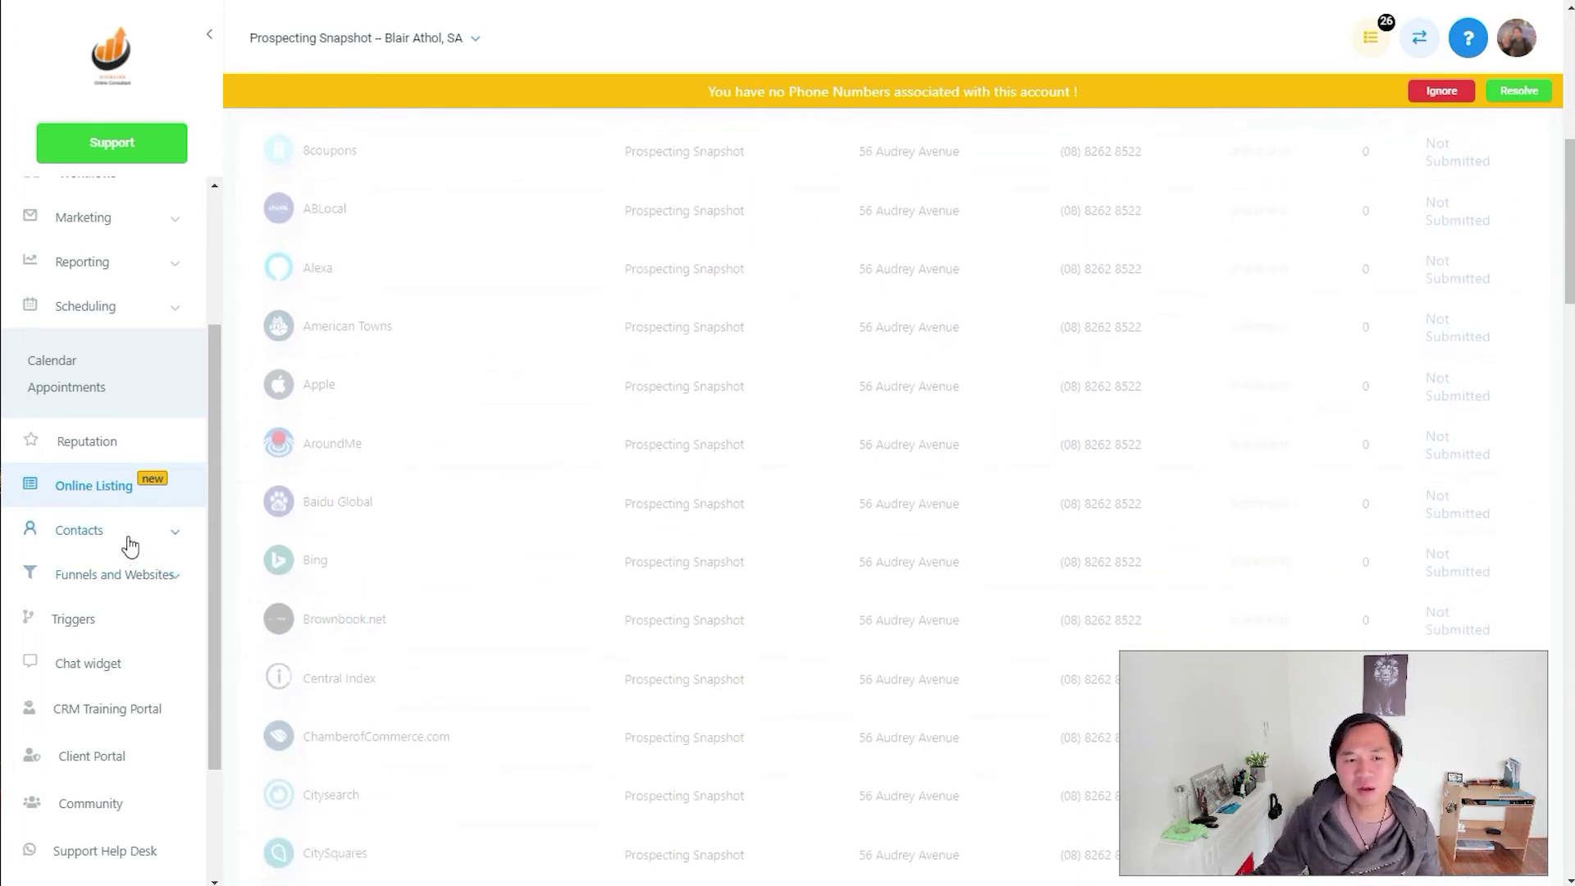
click(131, 534)
click(131, 492)
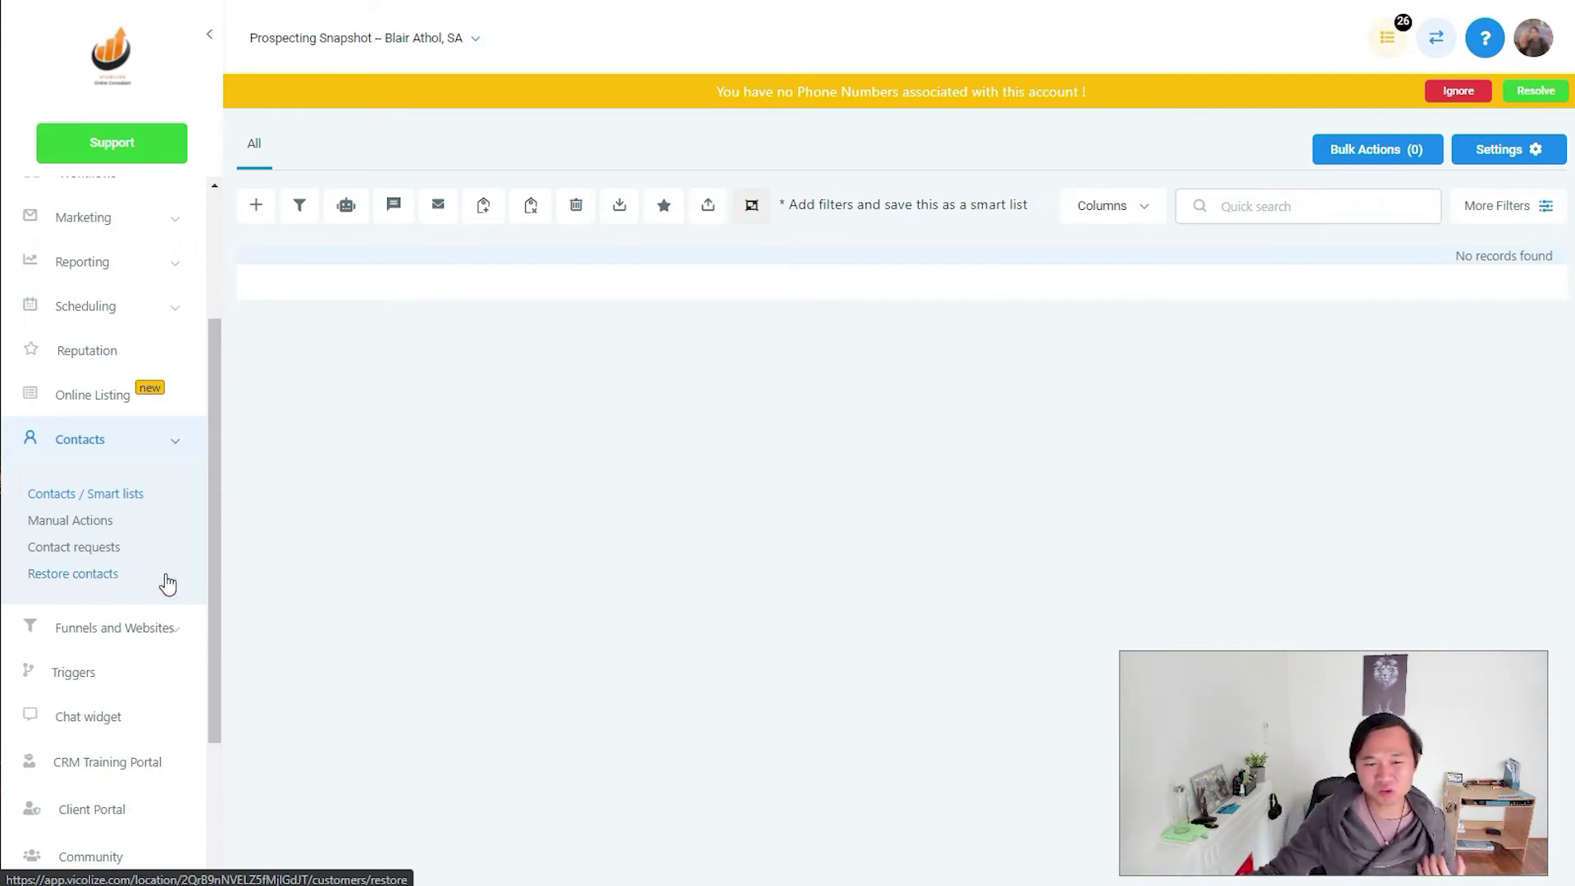
- Expand Funnels and Websites to list Funnels, Websites and Membership
click(172, 642)
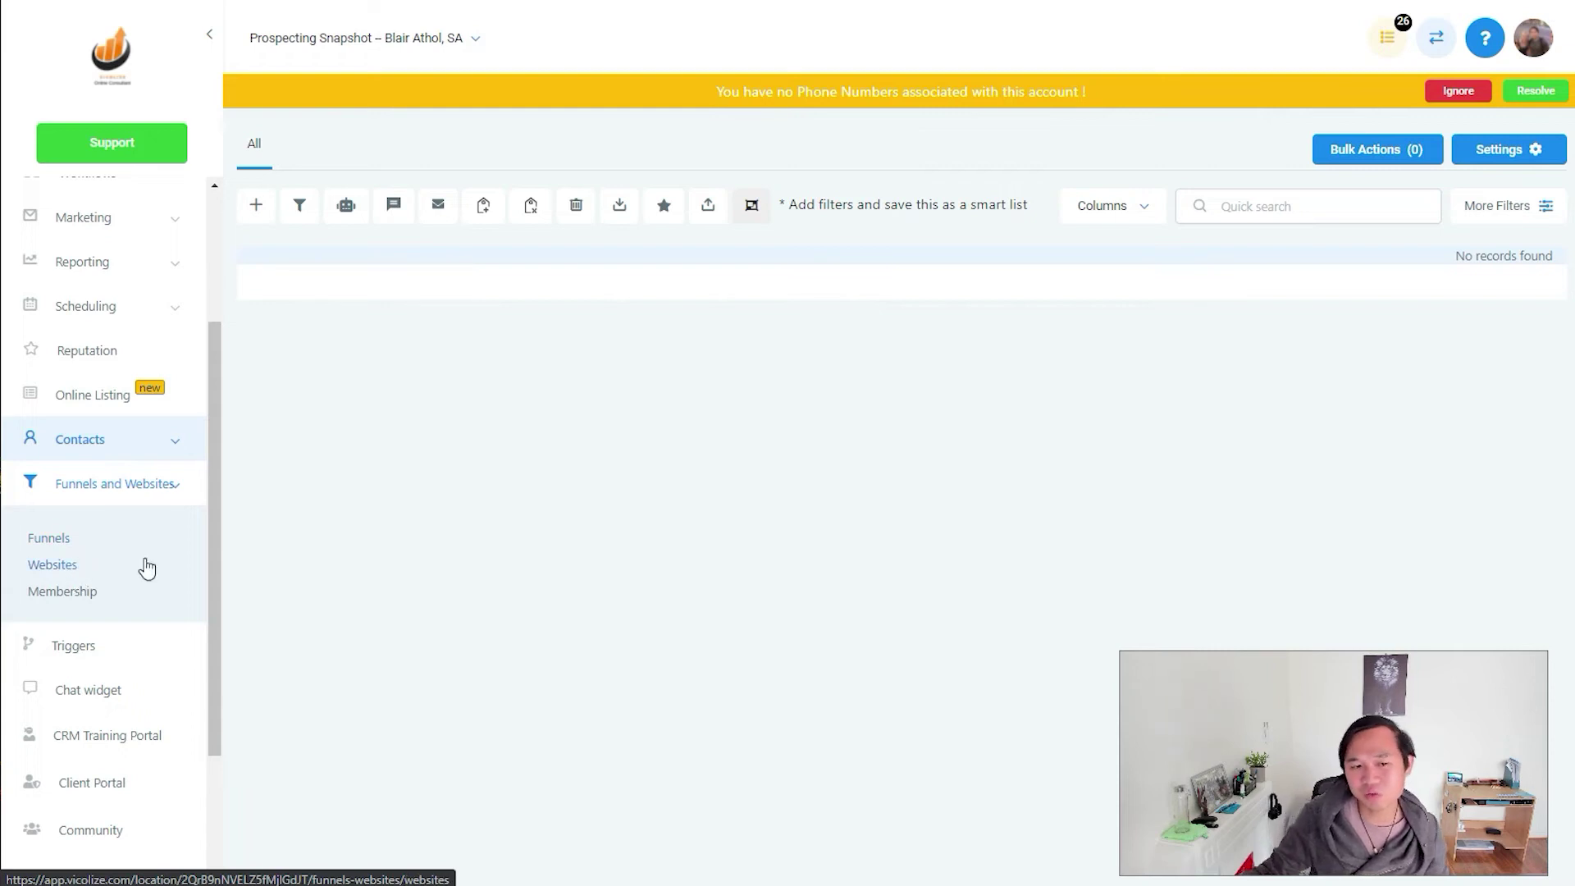
drag(211, 563, 208, 600)
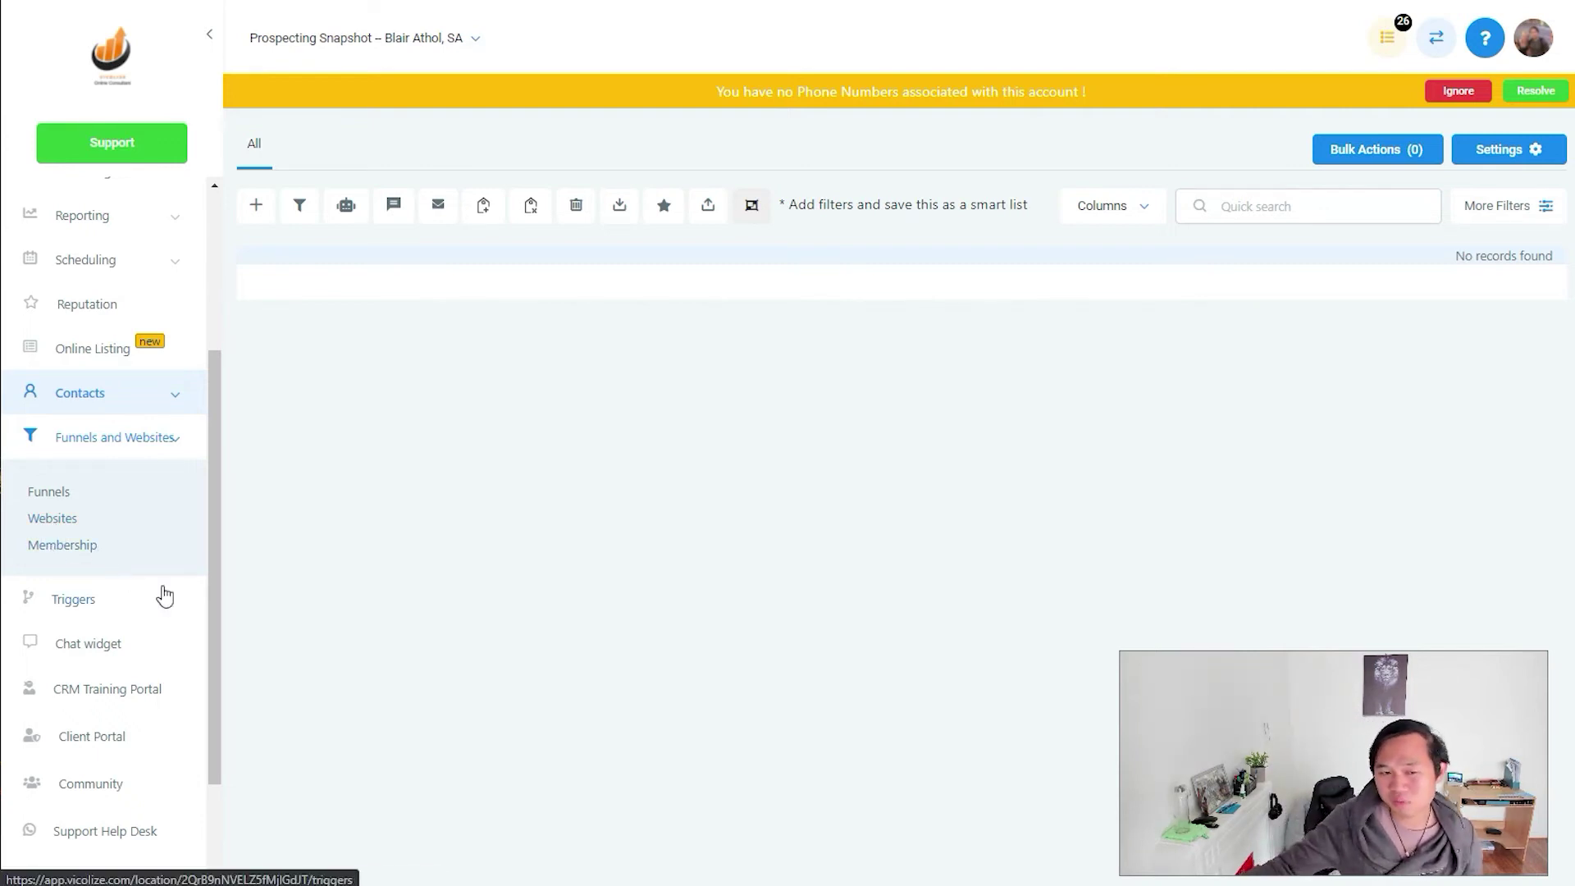
drag(209, 596, 208, 650)
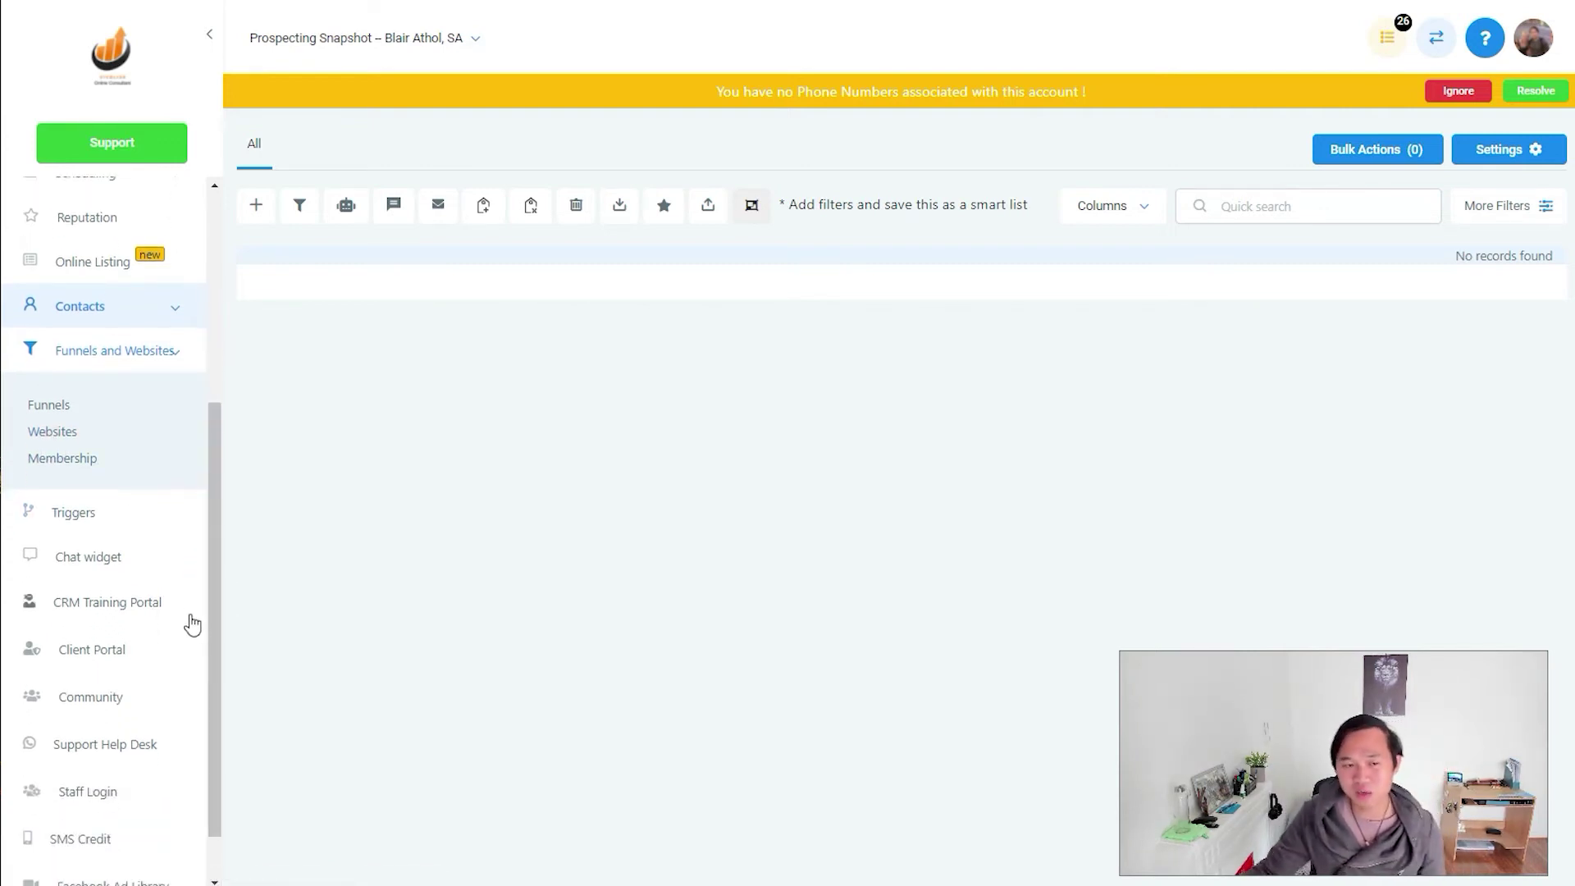
- View the Triggers page with #Appointment and #Pipeline folders expanded, then the chat widget settings
click(108, 515)
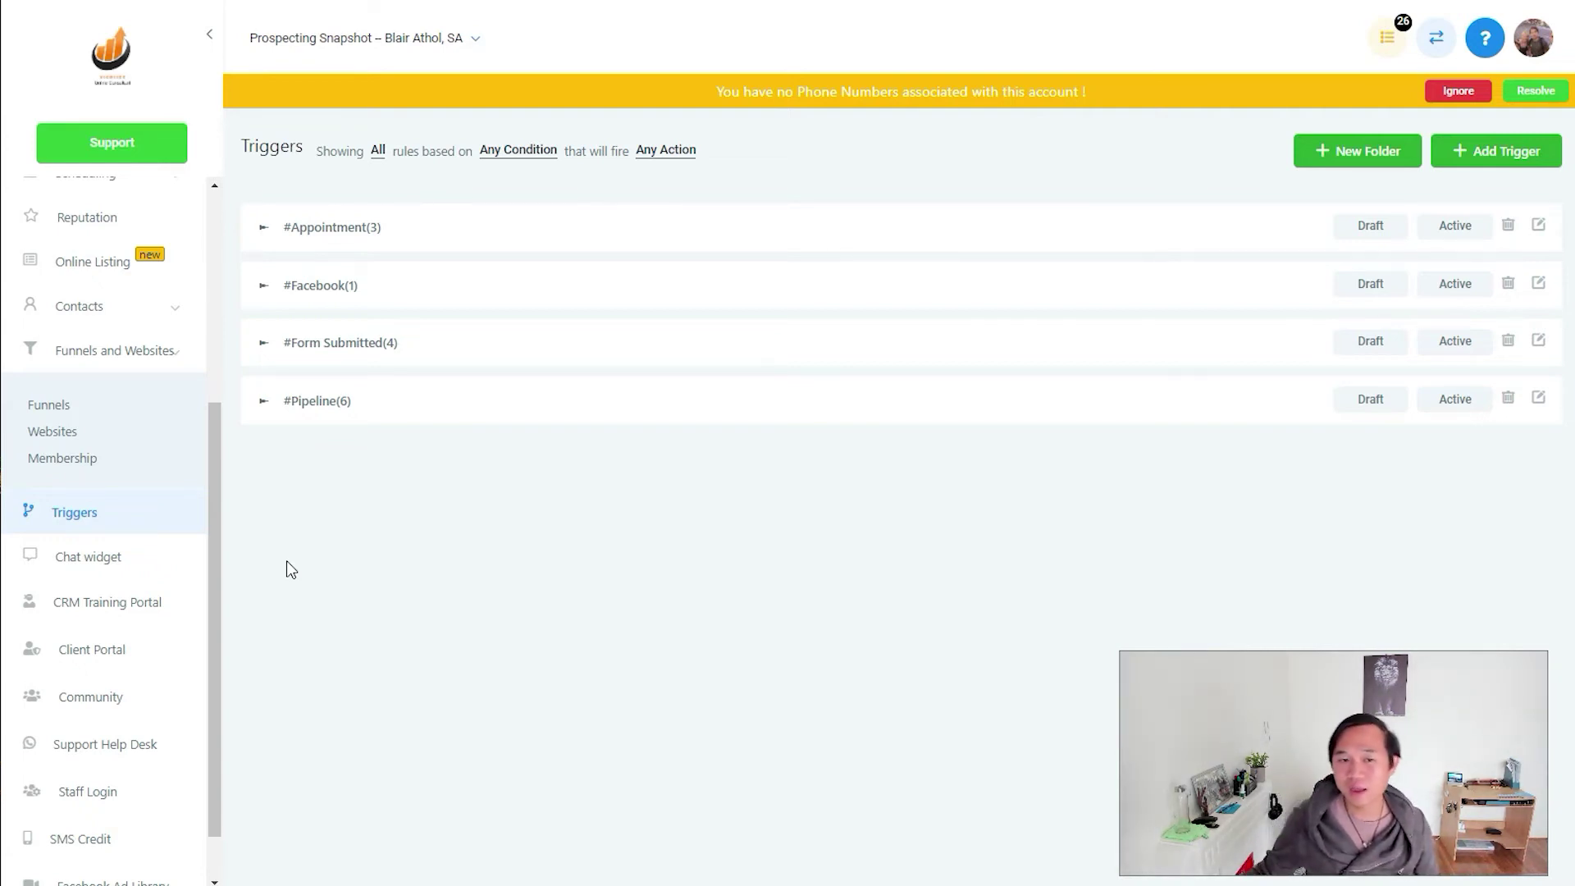
click(304, 233)
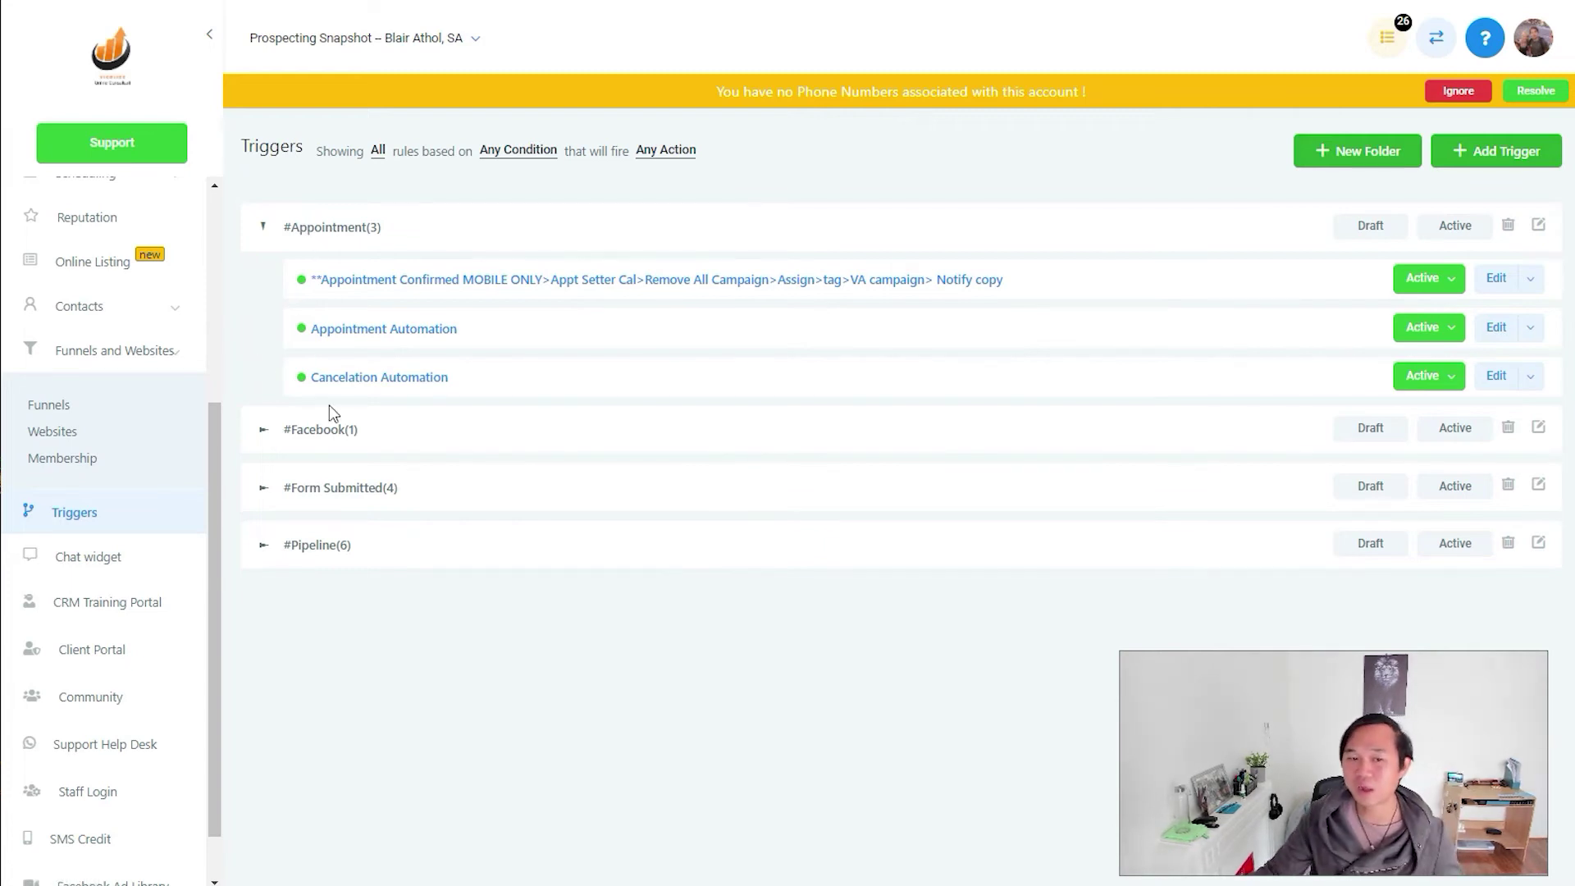
click(304, 547)
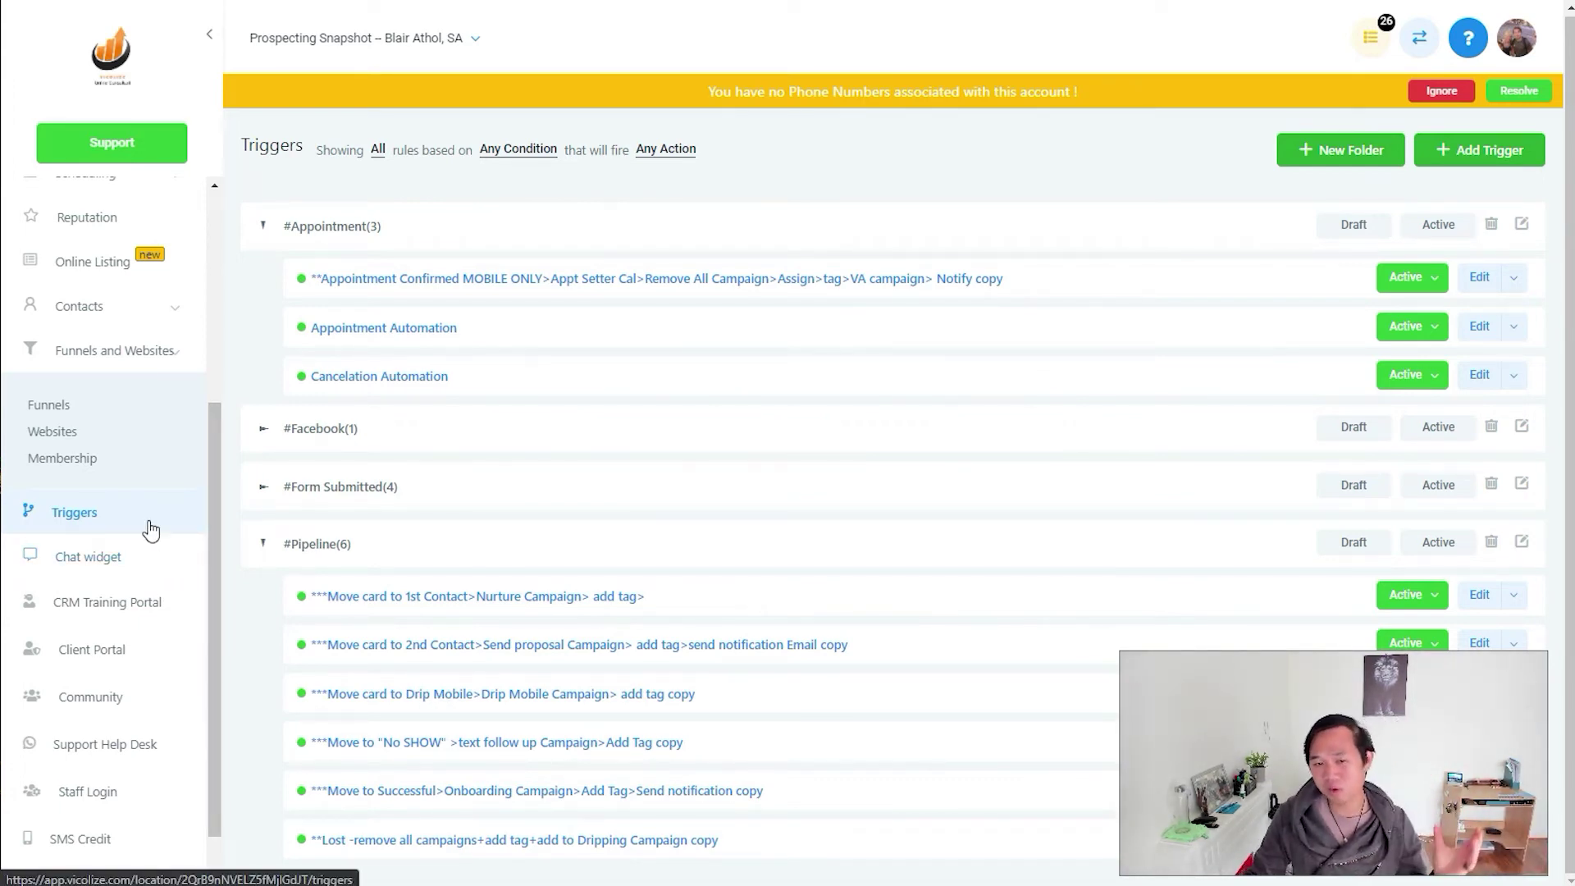
click(122, 567)
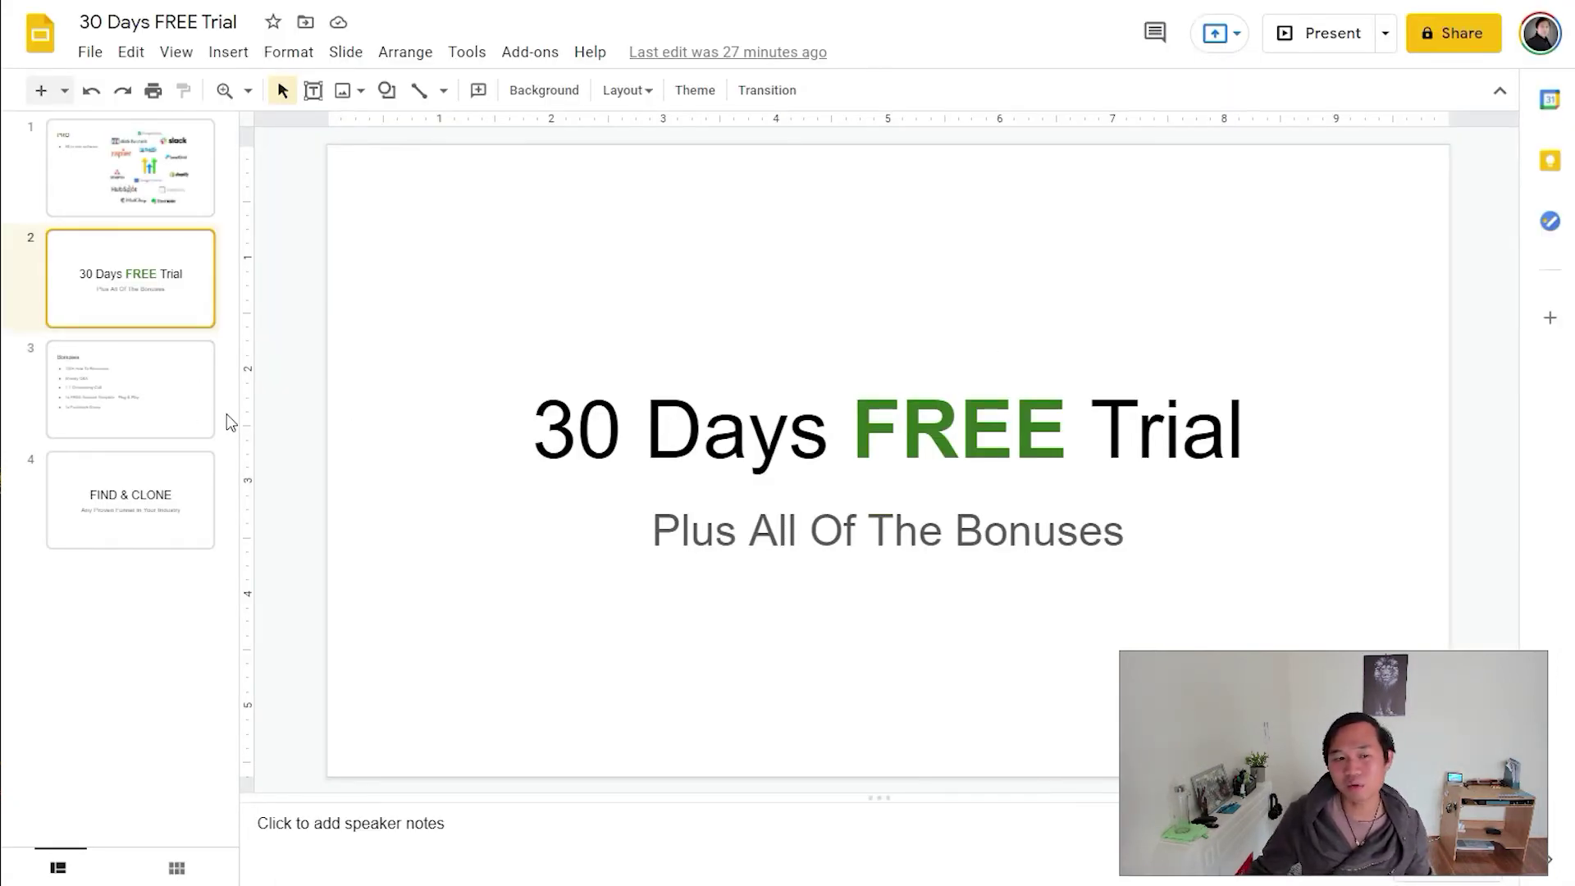
- Show the Bonuses slide listing the five trial bonuses in the Google Slides deck
click(167, 391)
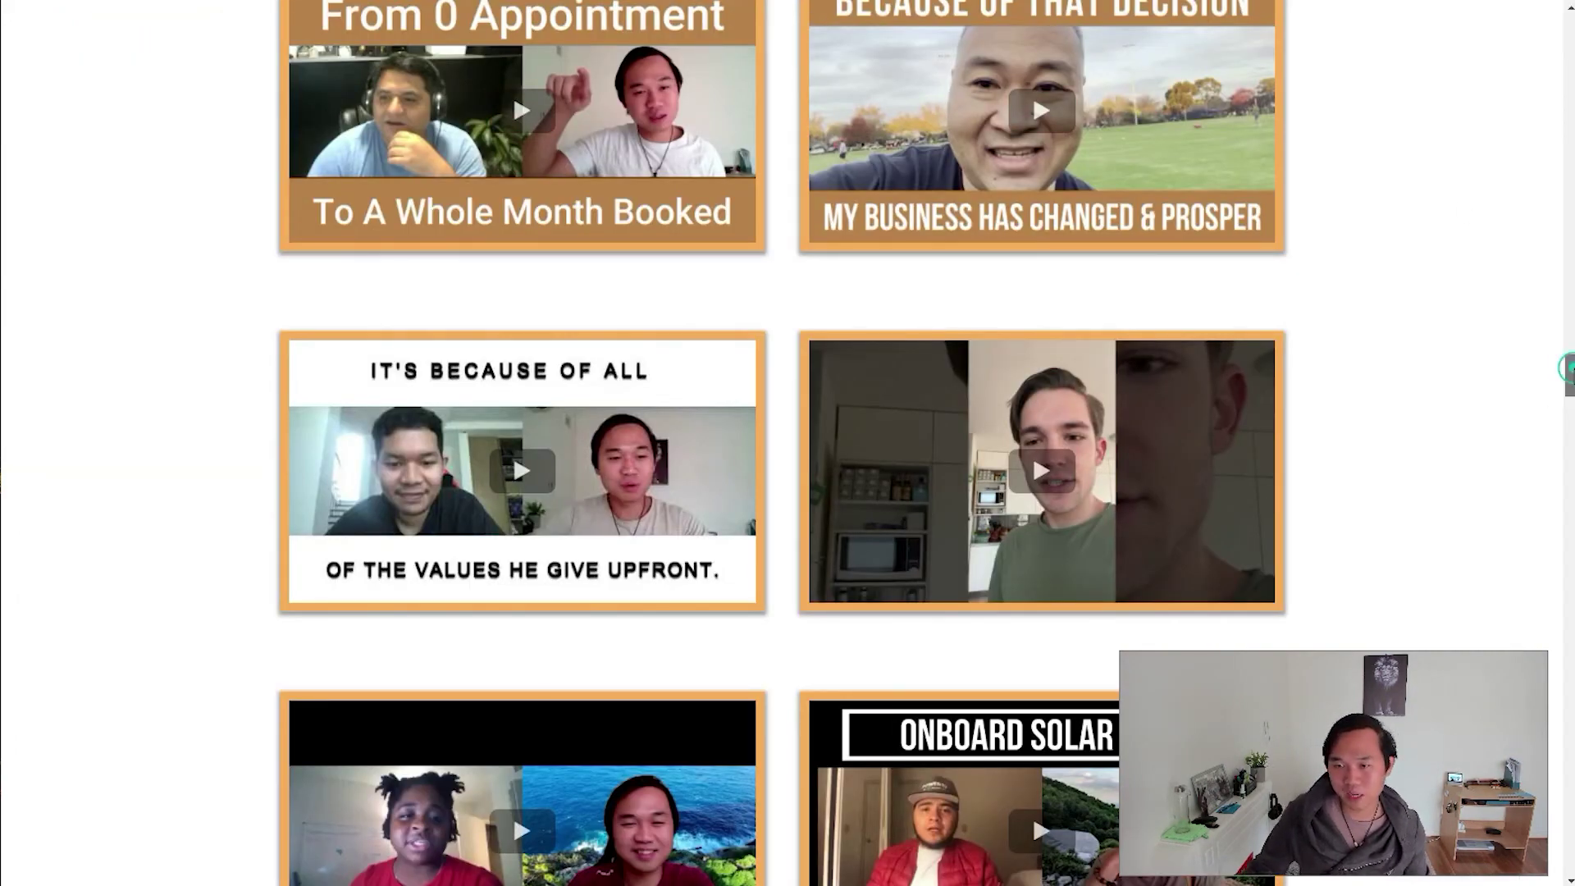
drag(1566, 367, 1568, 112)
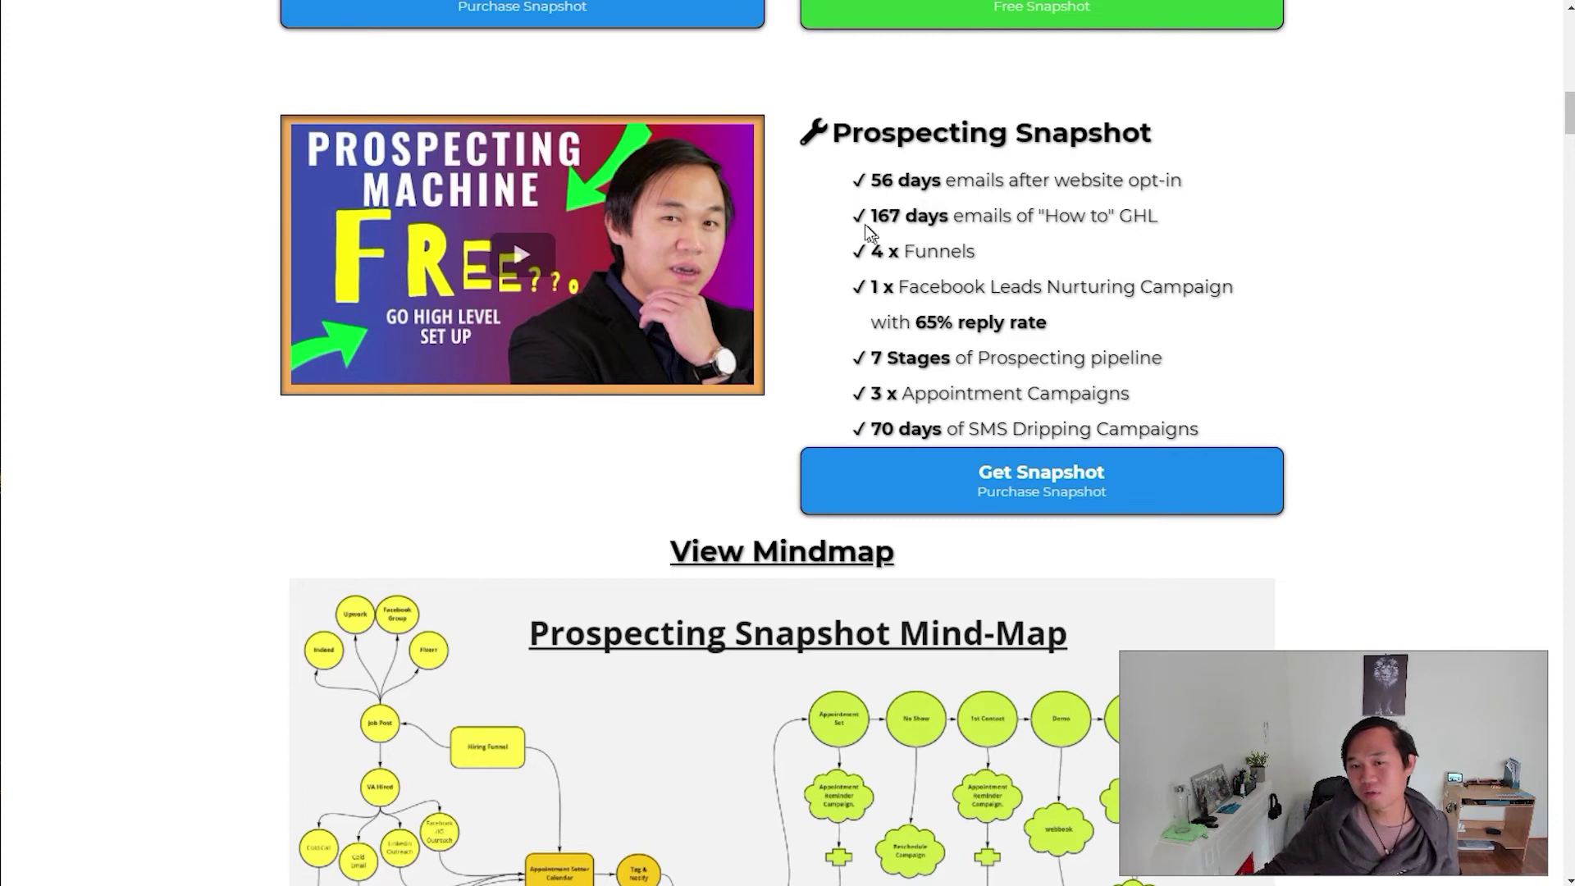
- Highlight the Prospecting Snapshot's 167 days figure and its Facebook nurturing campaign figure
drag(865, 224, 938, 227)
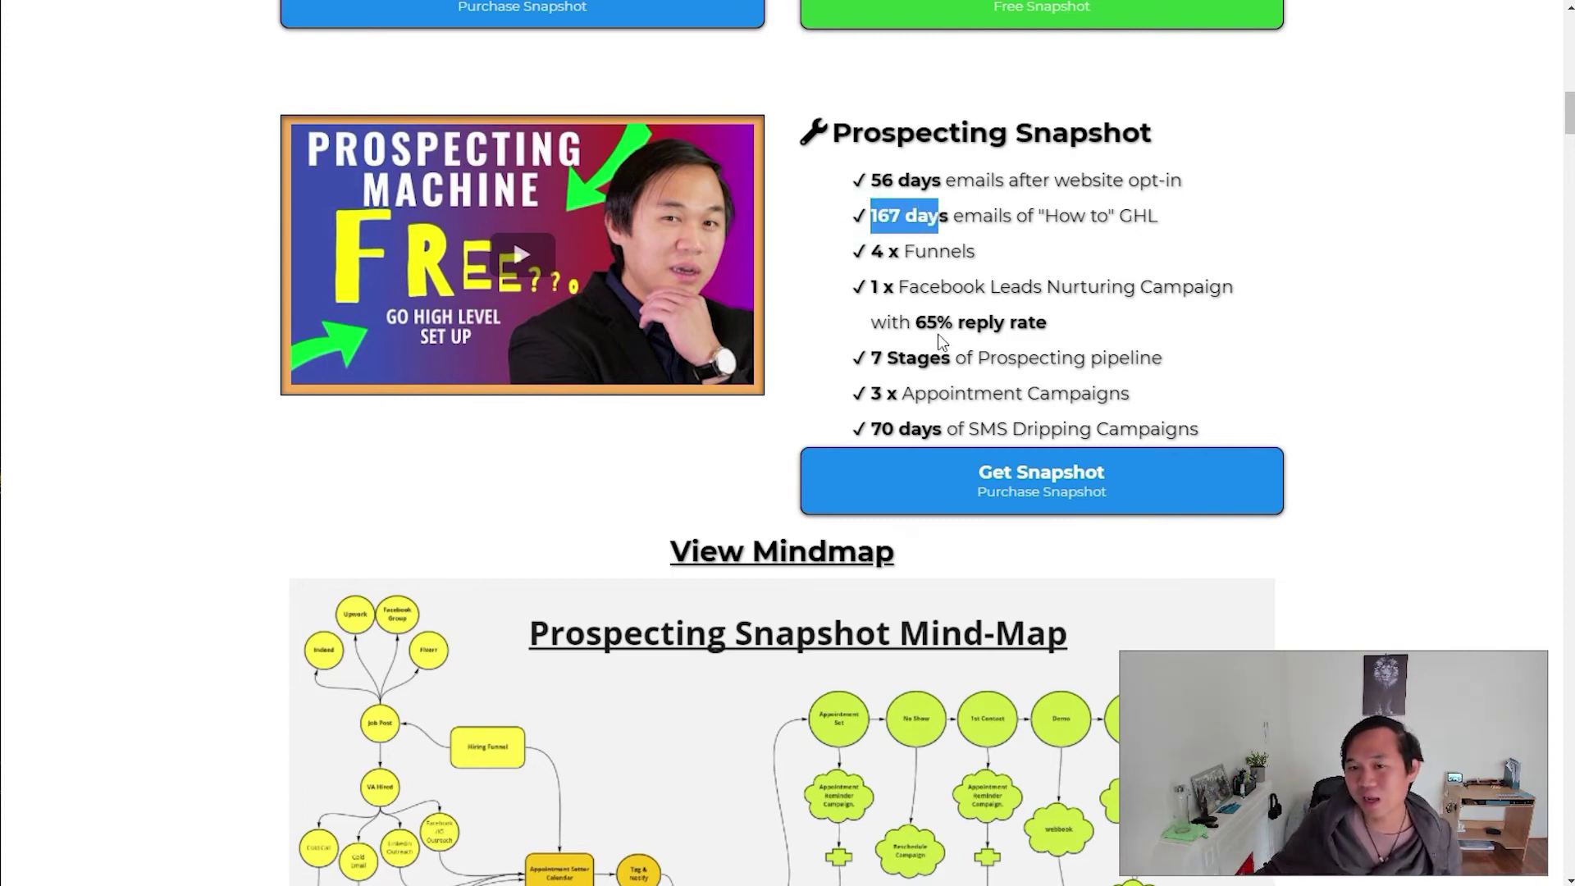
click(1125, 249)
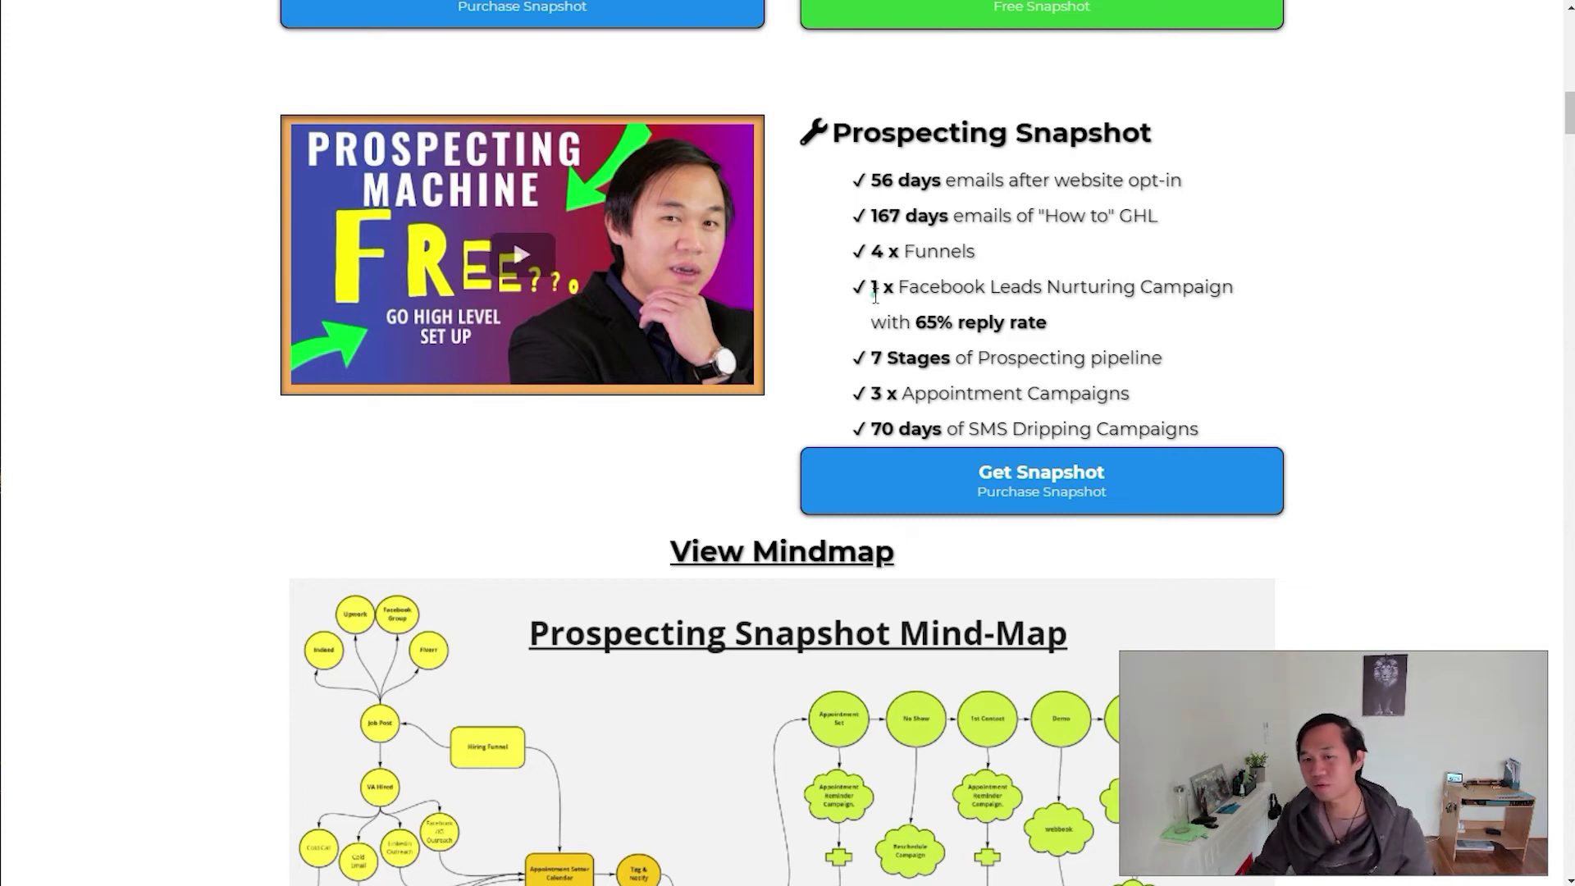
drag(871, 290, 881, 295)
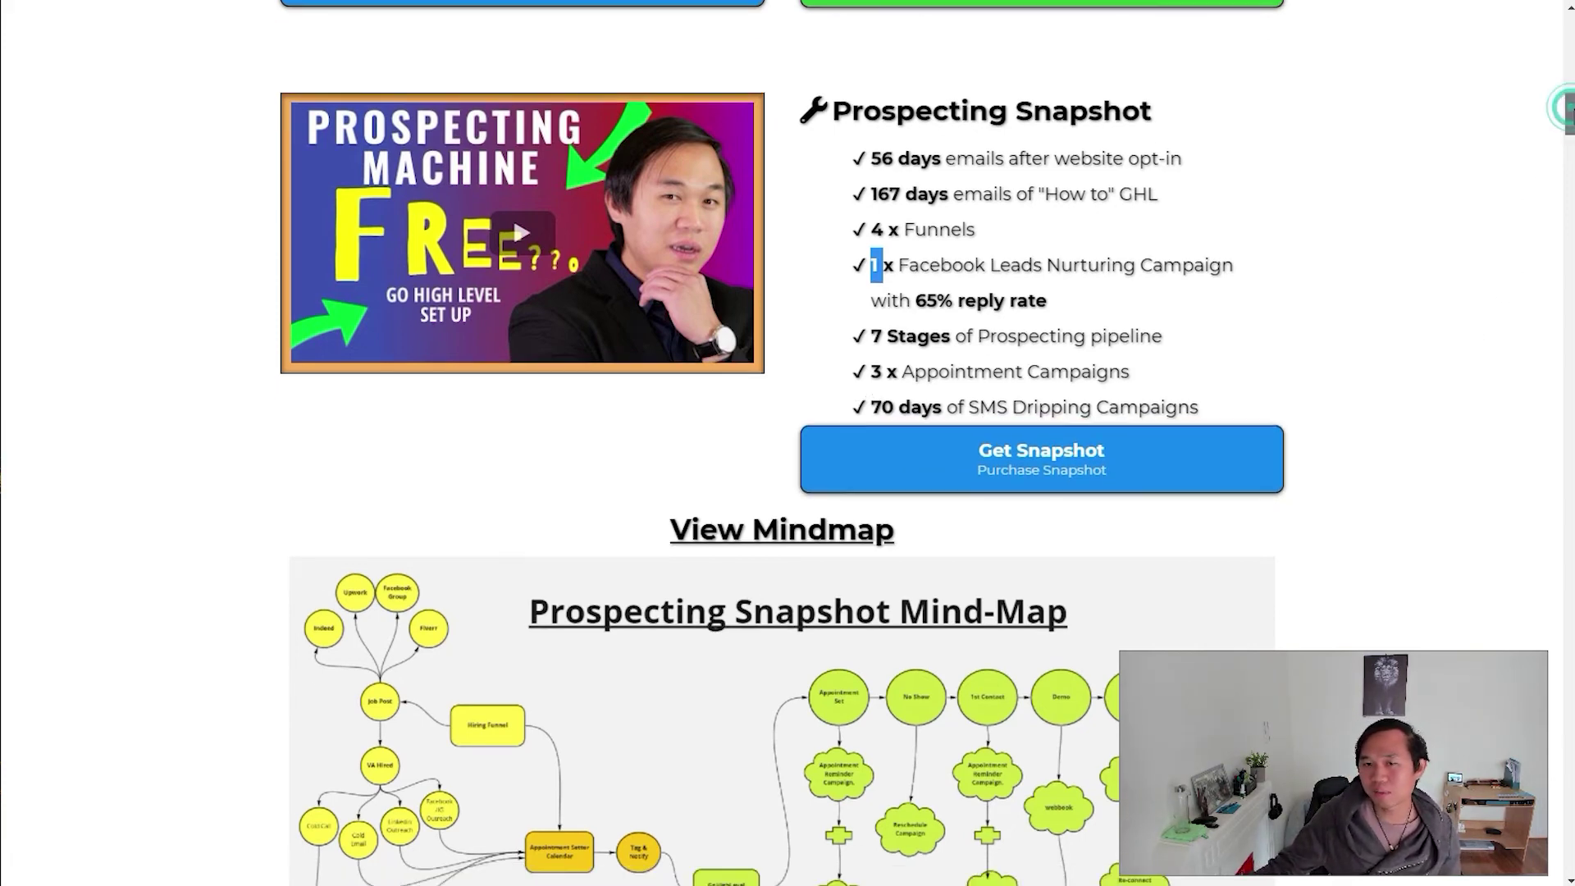
scroll(1565, 123, down, 2)
scroll(1566, 136, down, 10)
scroll(1565, 160, up, 1)
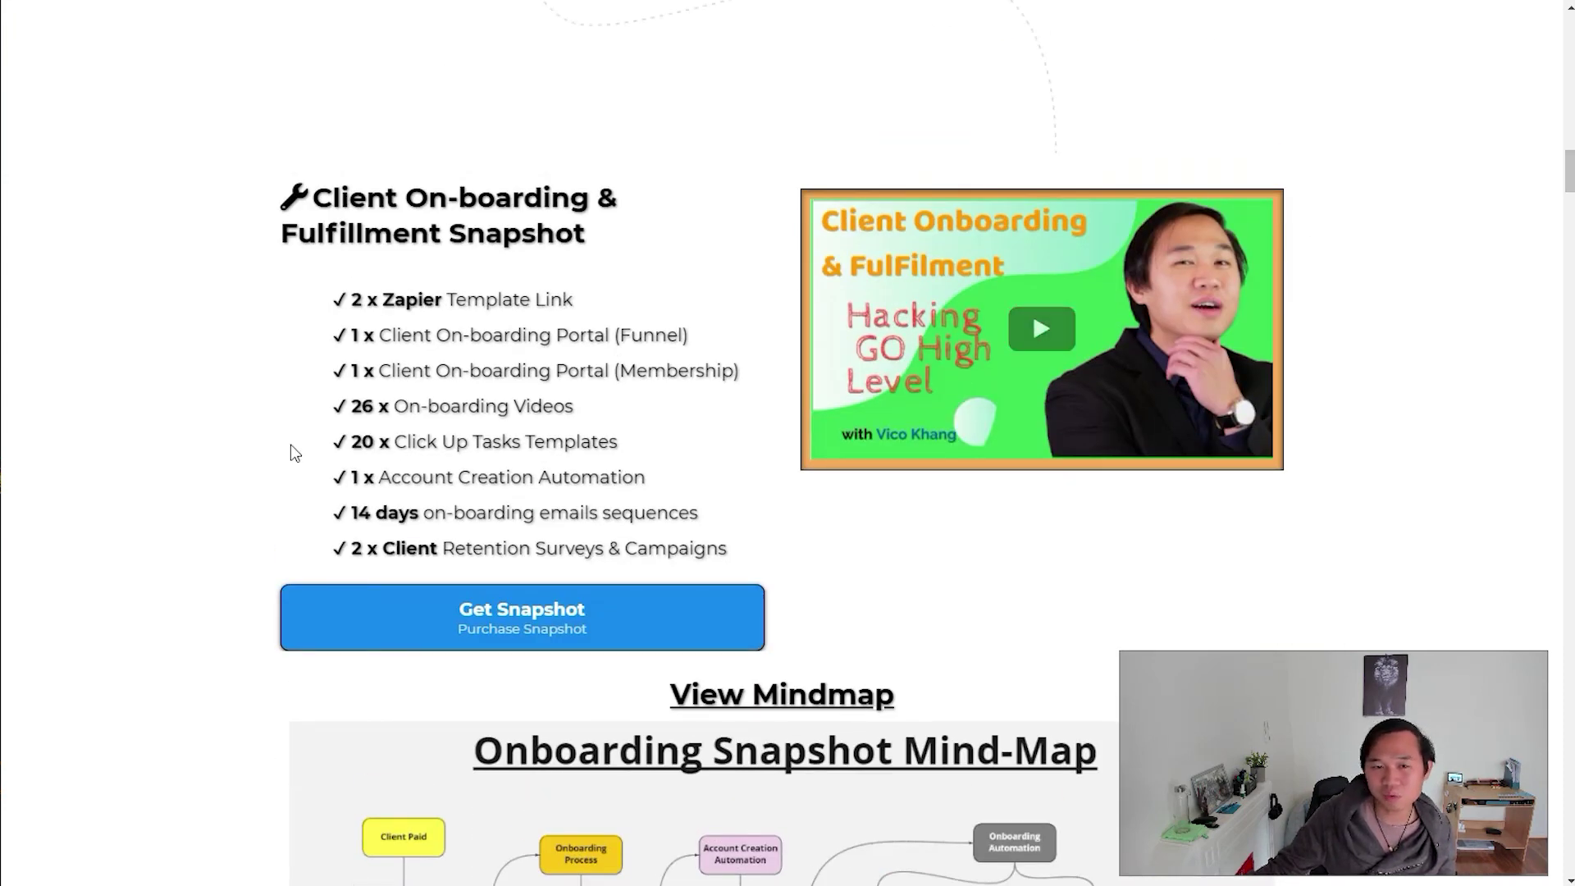
- Highlight the On-boarding Snapshot's 26 videos, retention surveys, 14 days of emails and account creation automation lines
drag(352, 402, 389, 409)
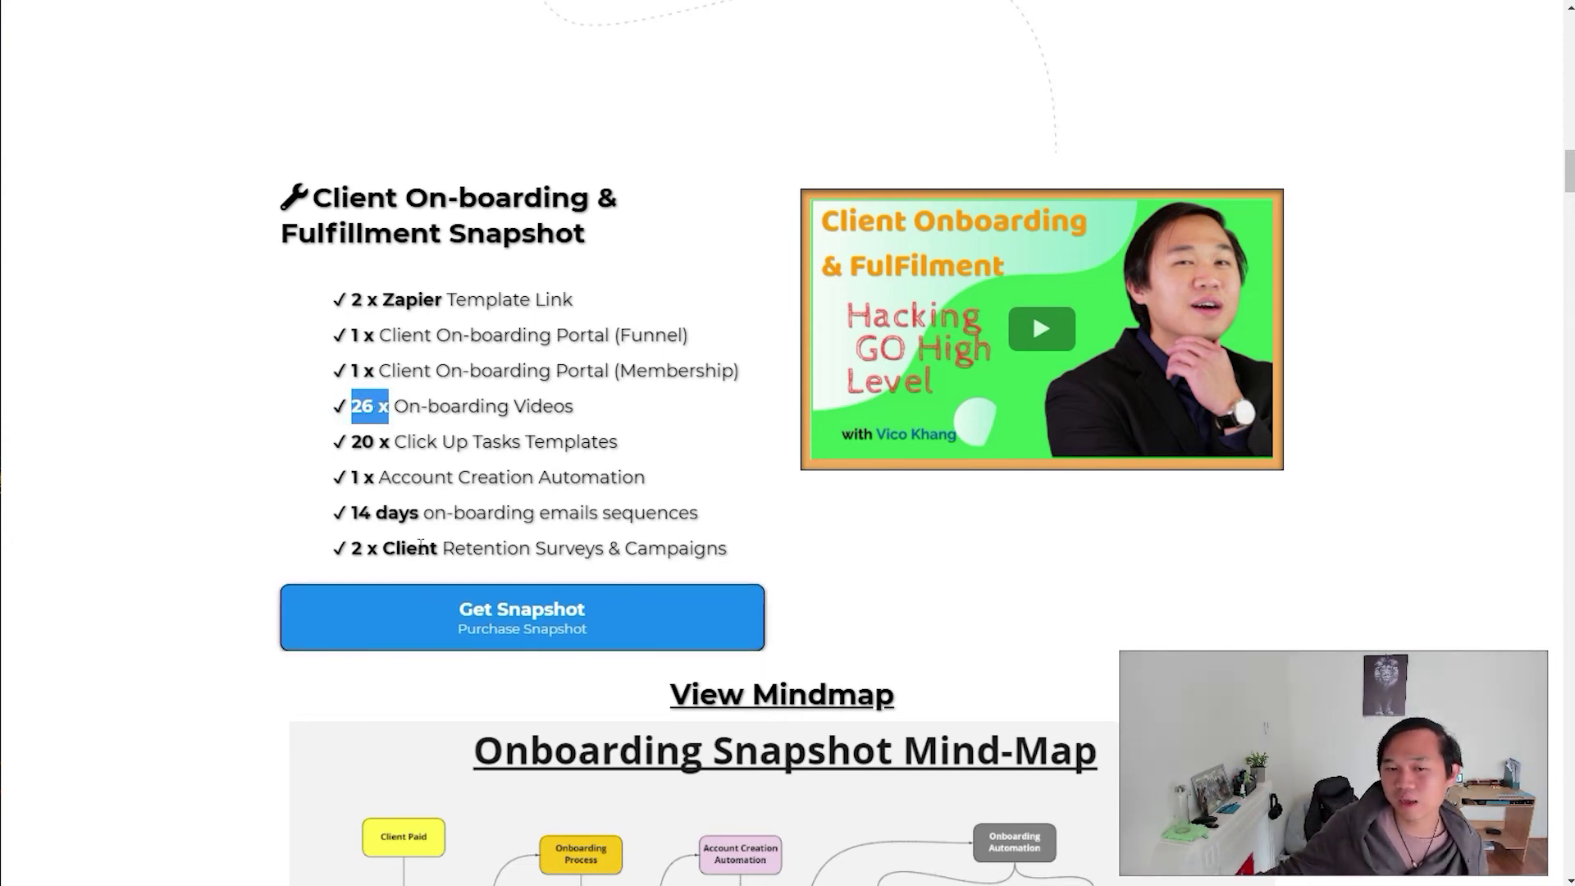
drag(366, 551, 546, 554)
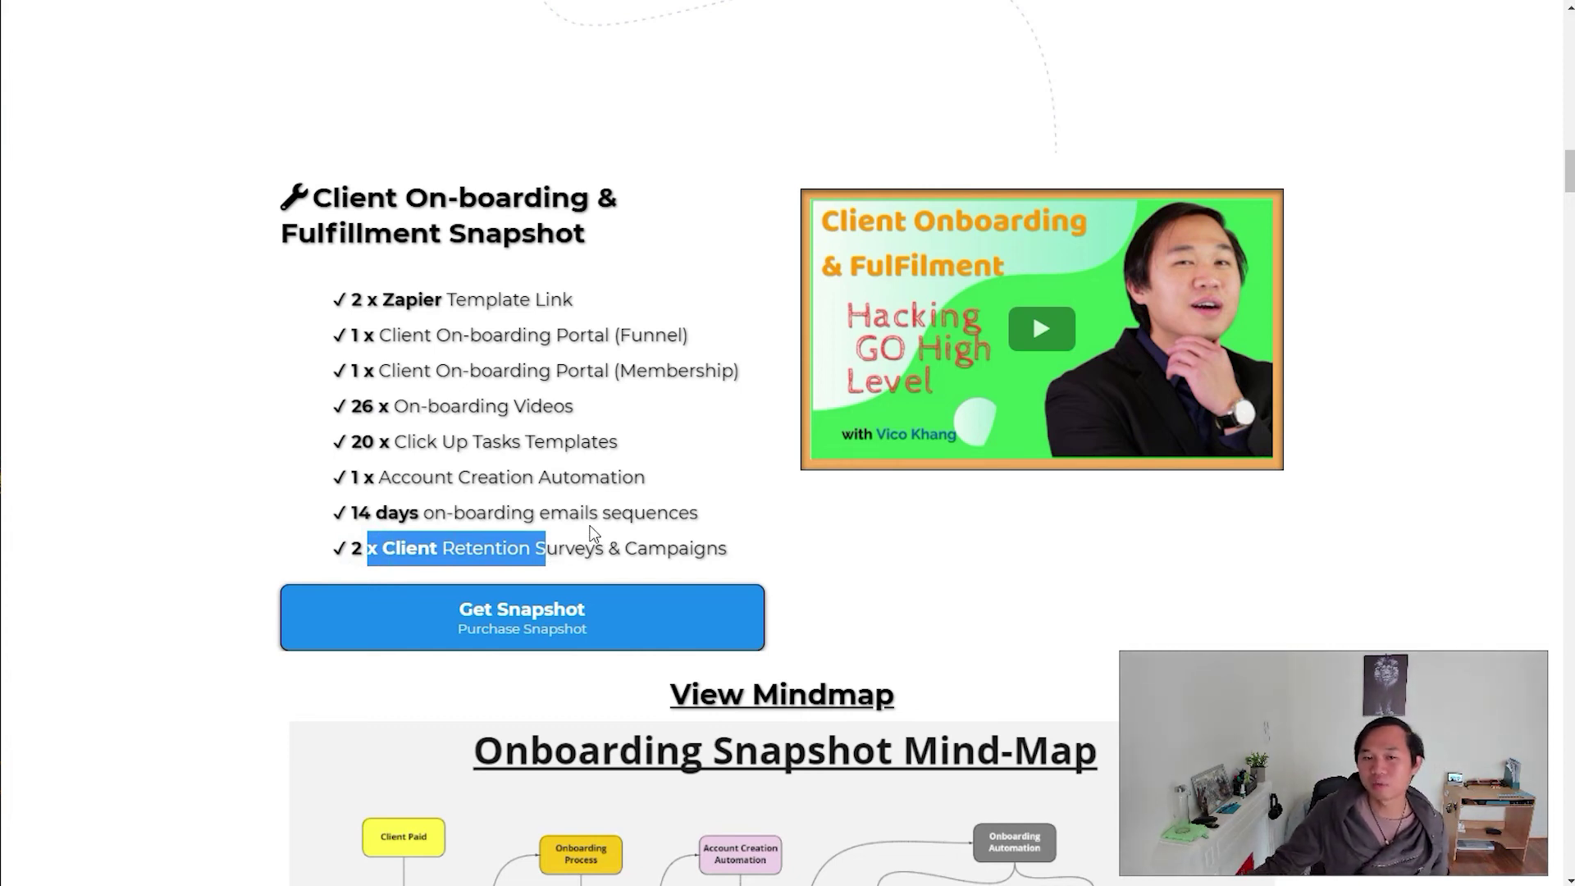
drag(379, 516, 399, 517)
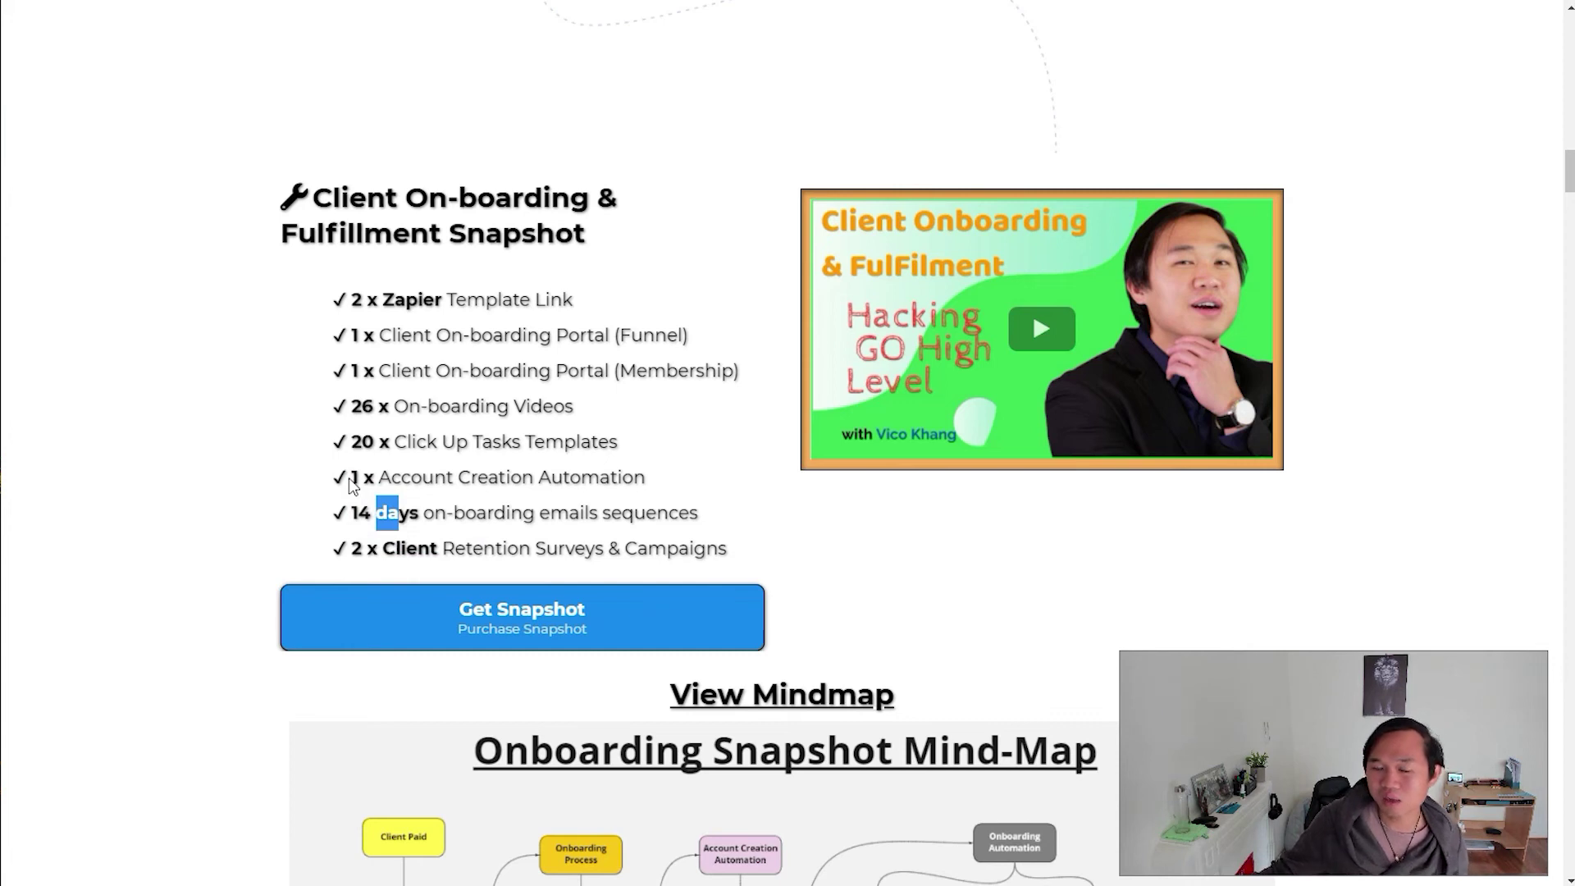
drag(351, 485, 652, 477)
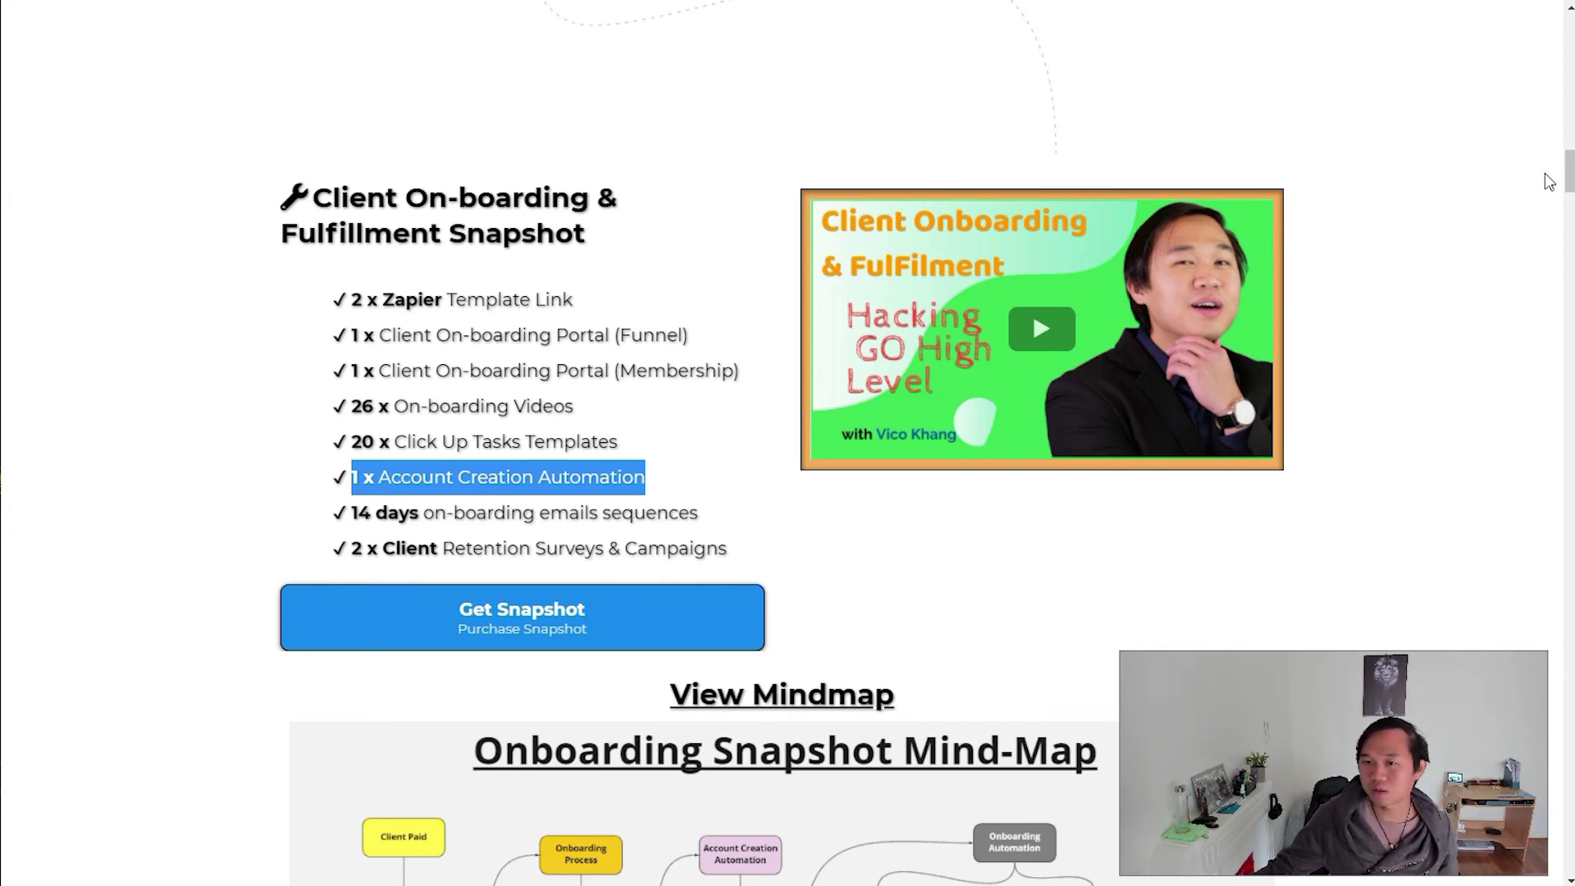
drag(1568, 185, 1566, 268)
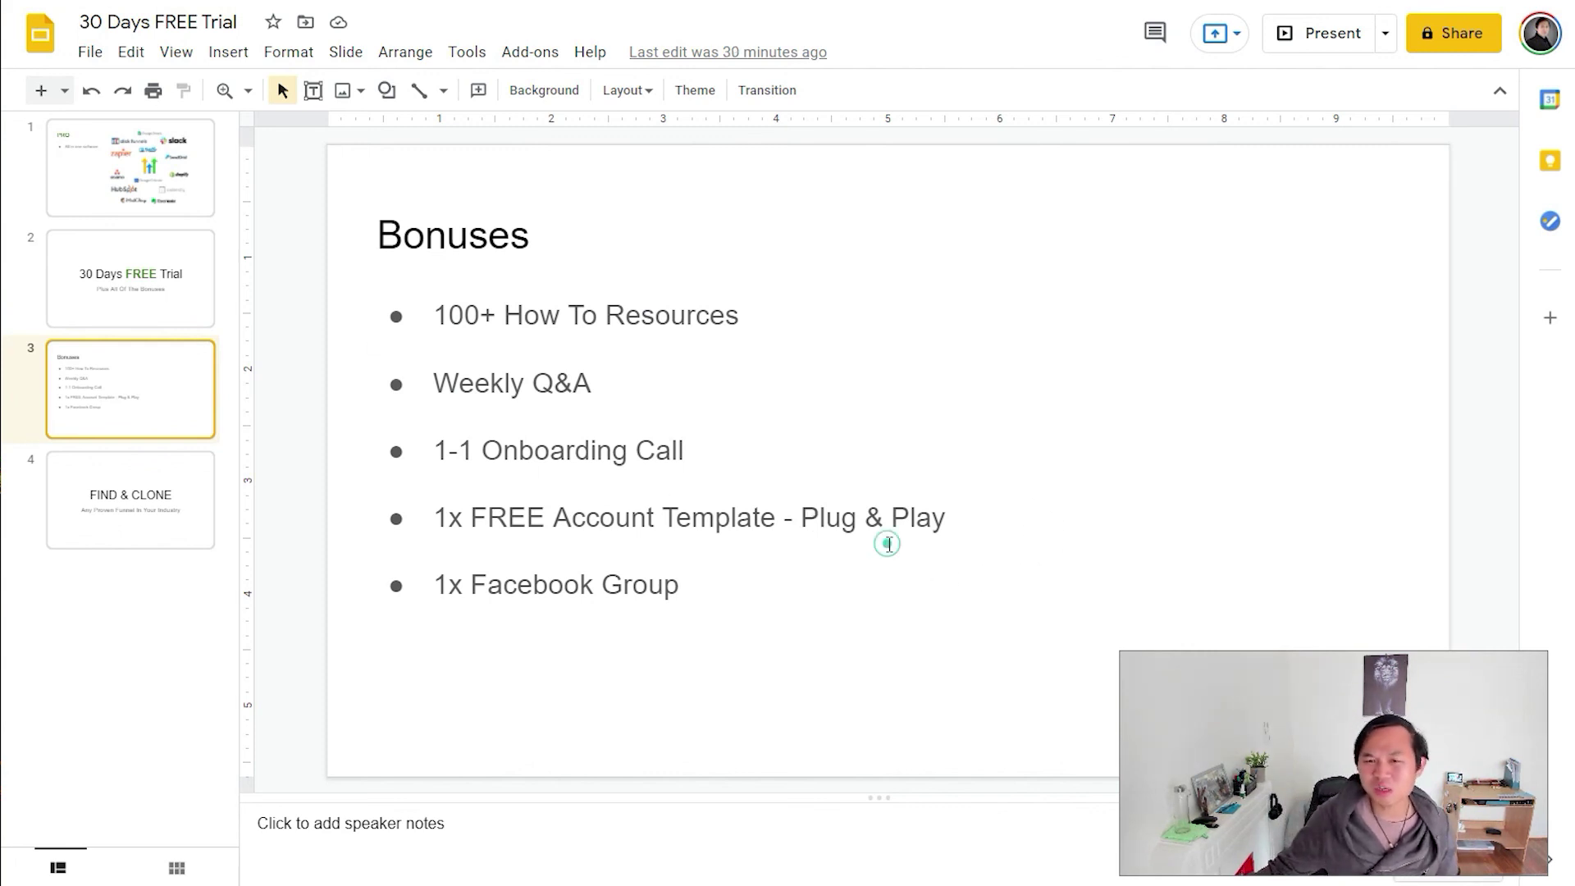
click(948, 517)
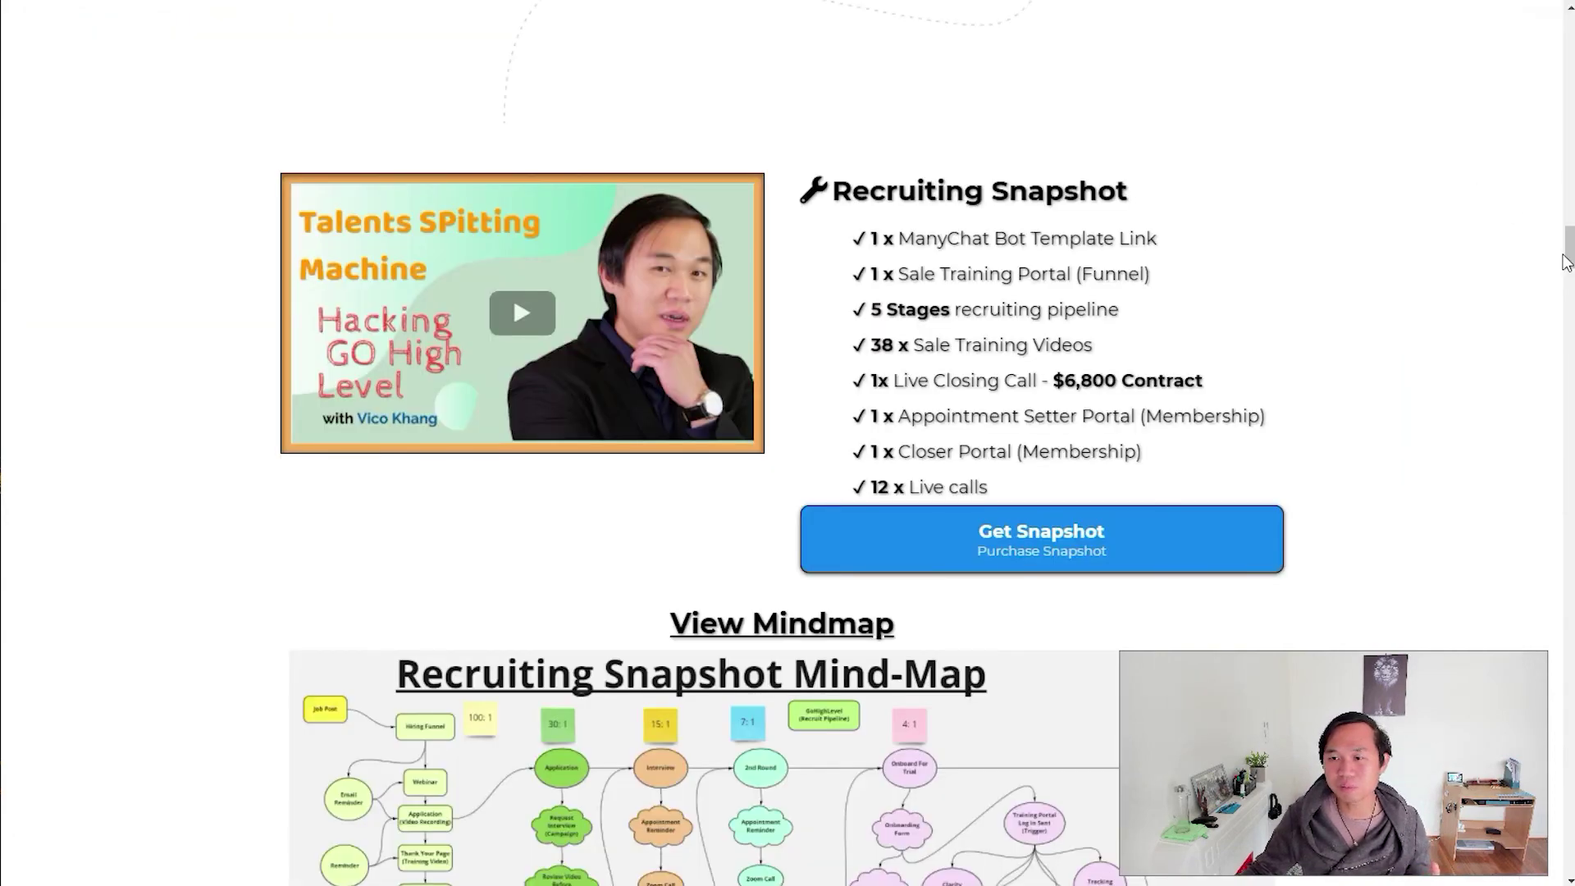
drag(1565, 252, 1547, 480)
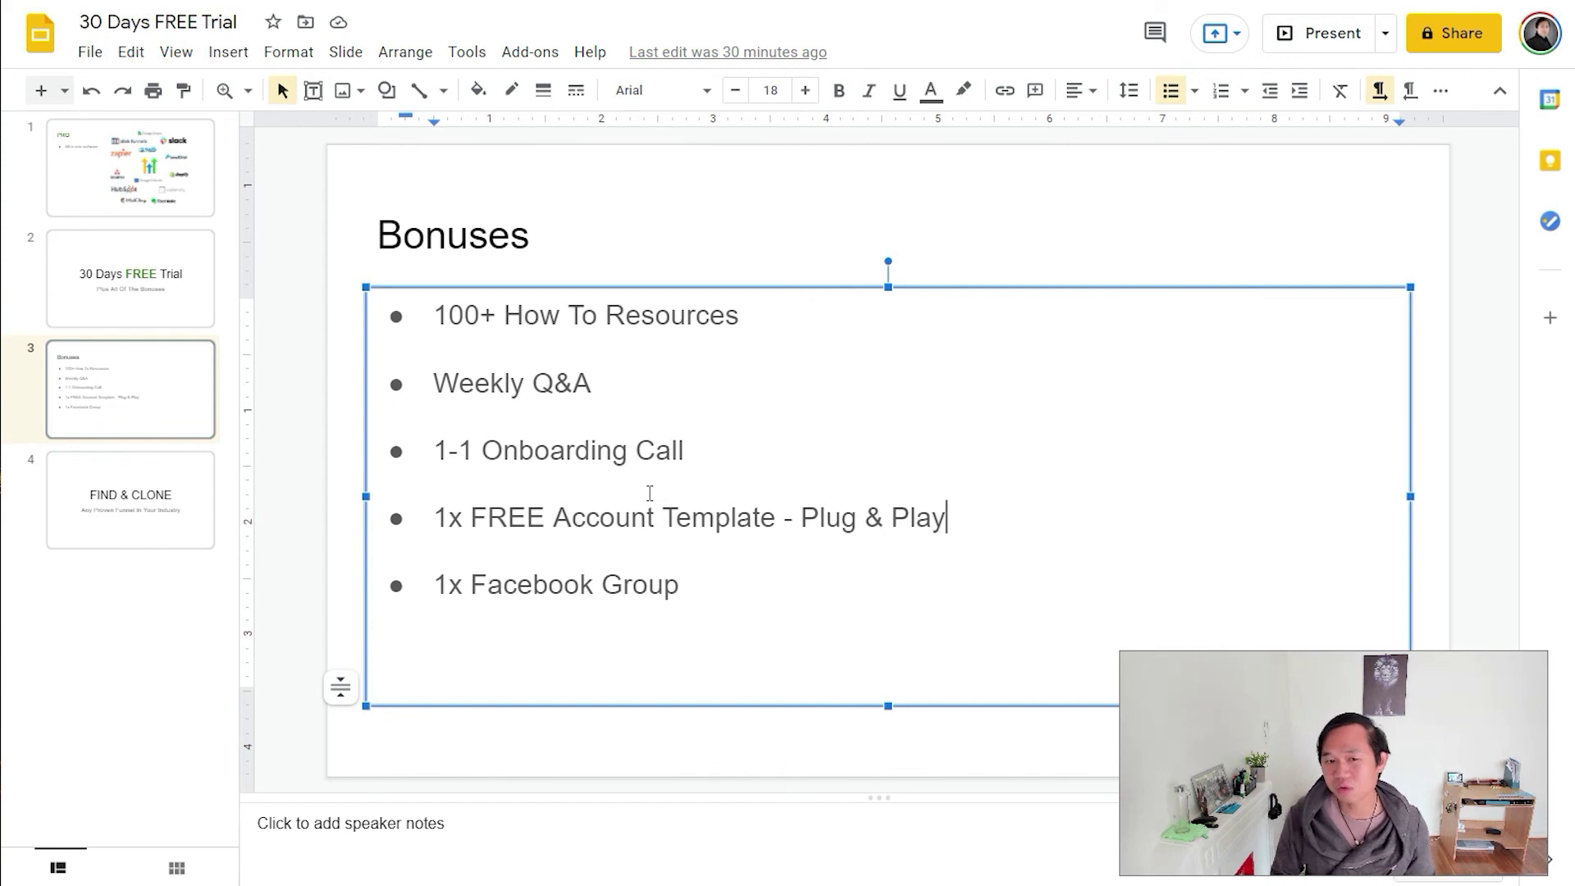
- Place the cursor at the end of the 1x Facebook Group bonus line
click(659, 588)
- Show slide 4, 'FIND & CLONE — Any Proven Funnel In Your Industry'
click(769, 590)
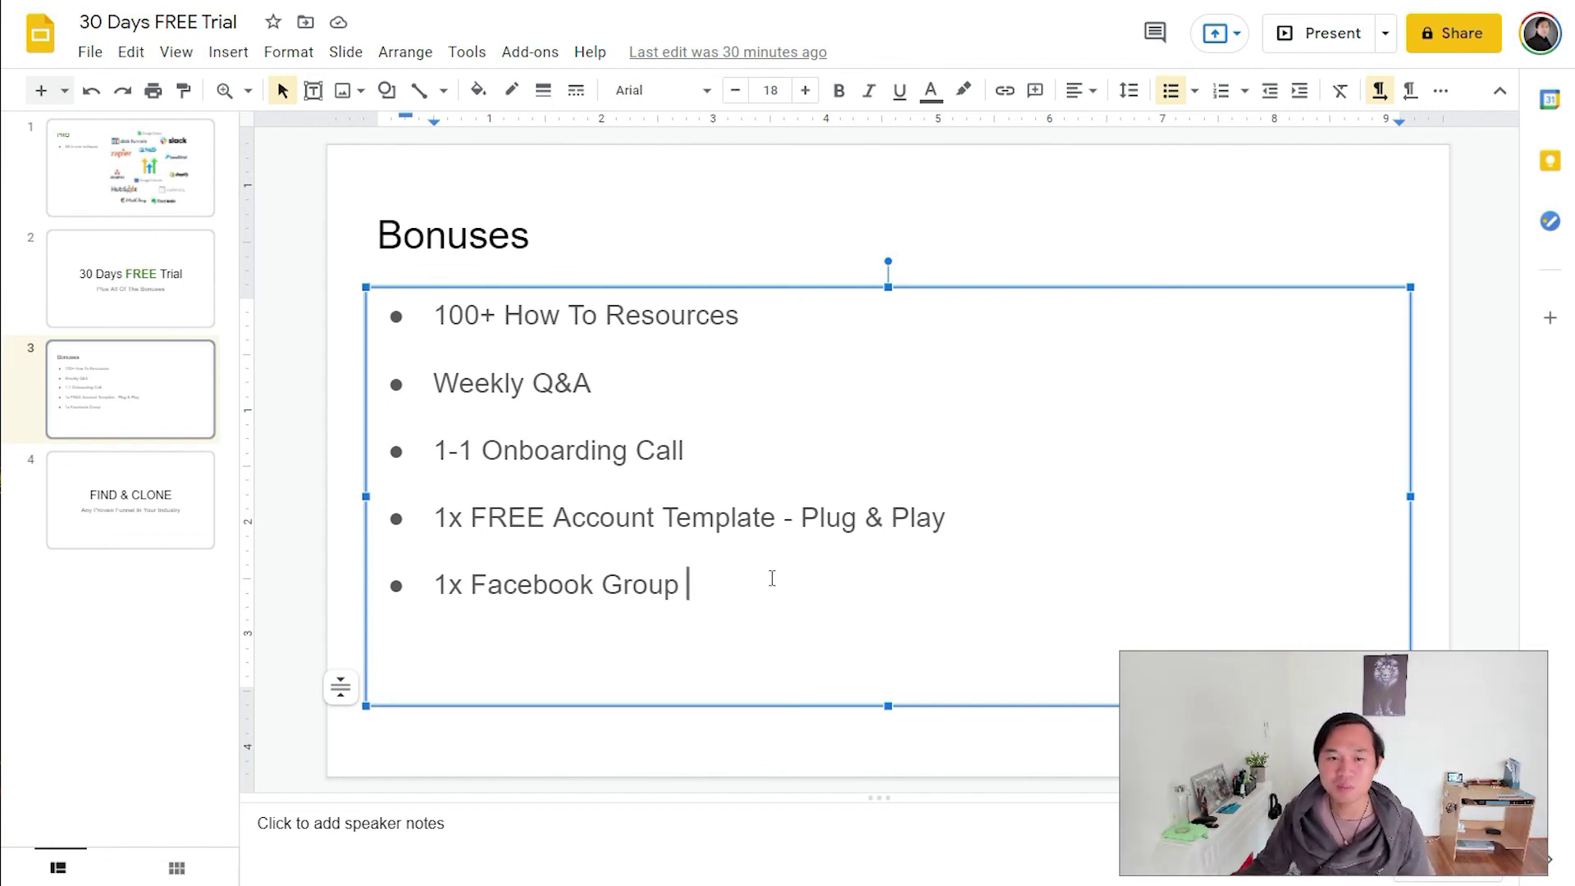
click(186, 497)
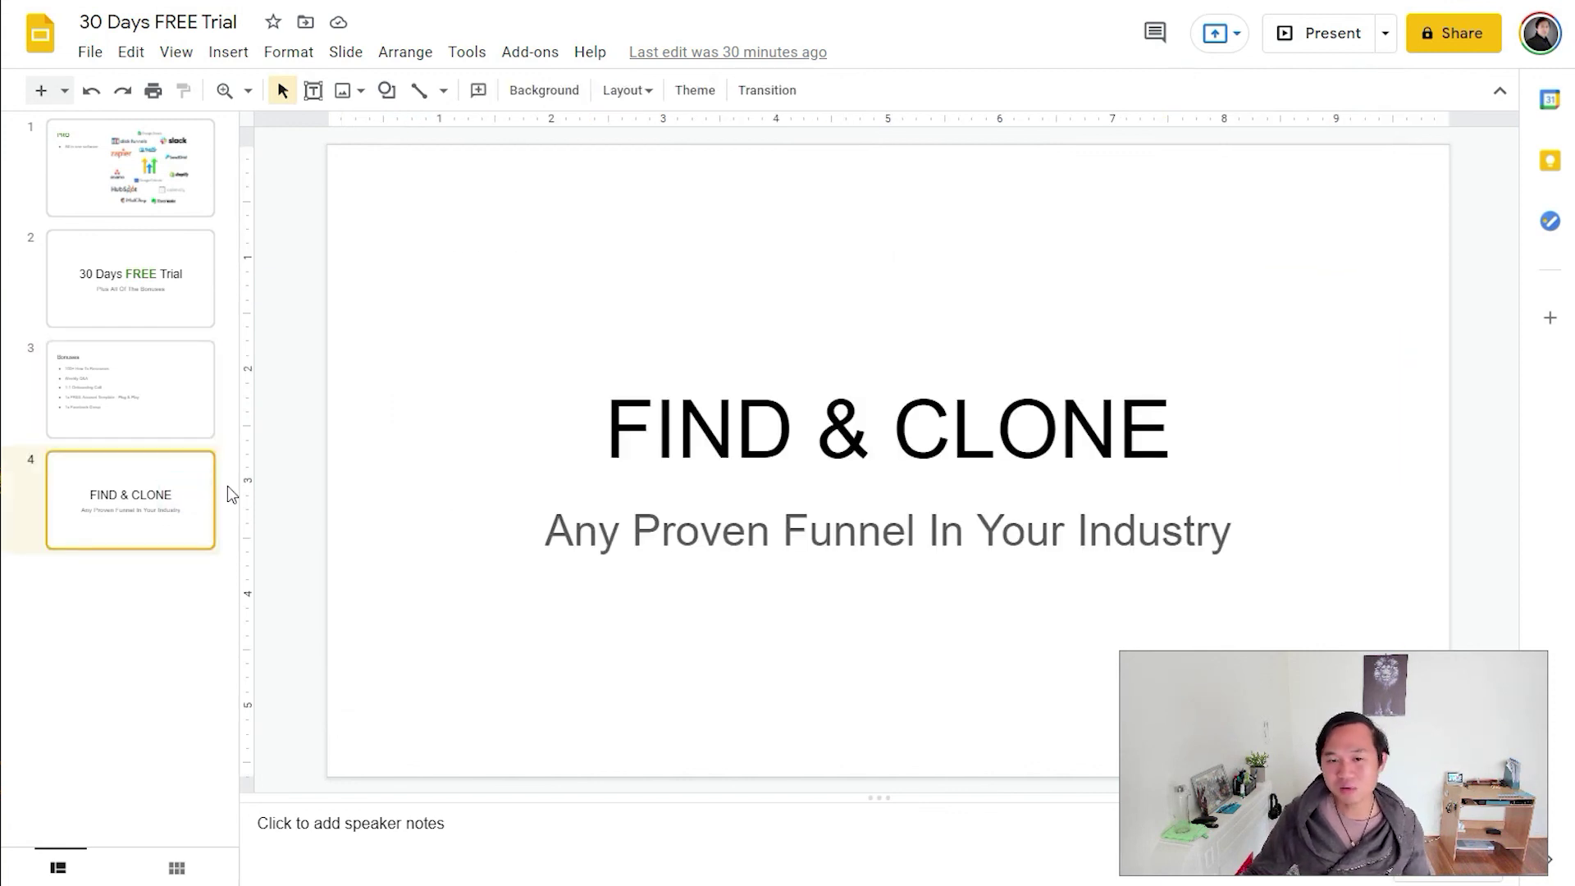